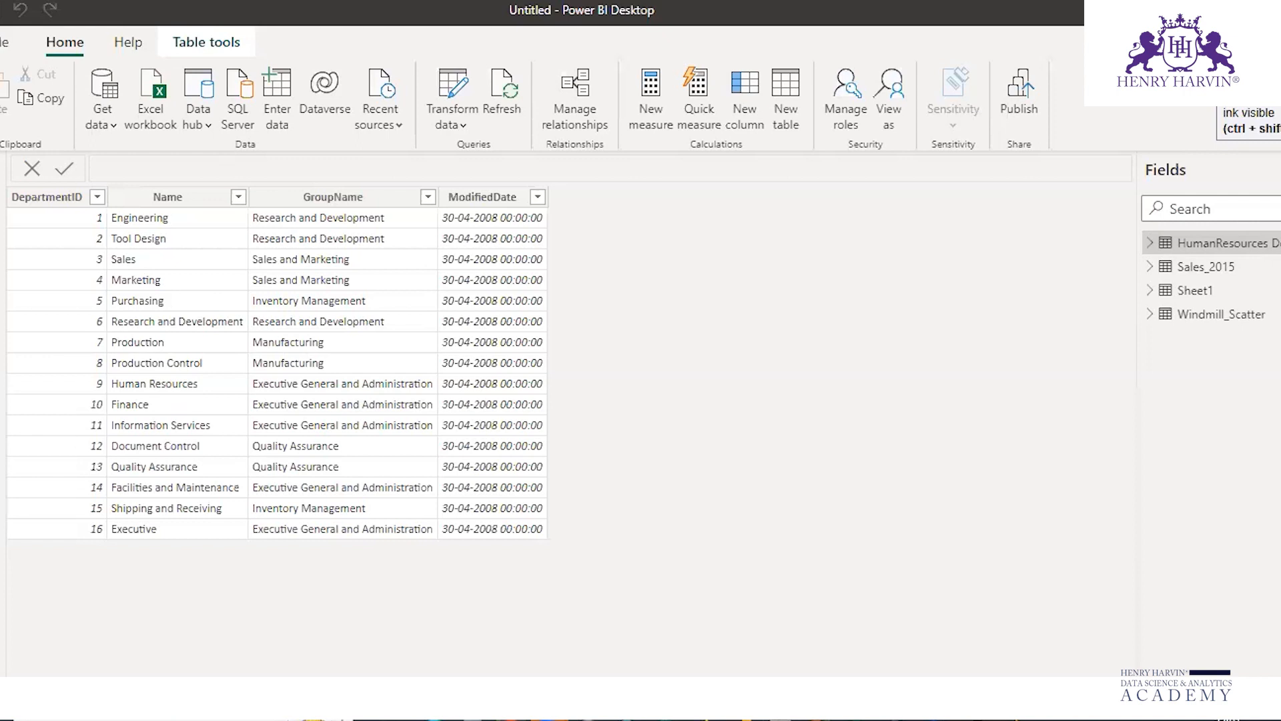
{"action": "mouse_move", "coordinate": [1148, 232]}
{"action": "left_mouse_down"}
{"action": "mouse_move", "coordinate": [1133, 257]}
{"action": "mouse_move", "coordinate": [1181, 264]}
{"action": "mouse_move", "coordinate": [1138, 256]}
{"action": "left_mouse_up"}
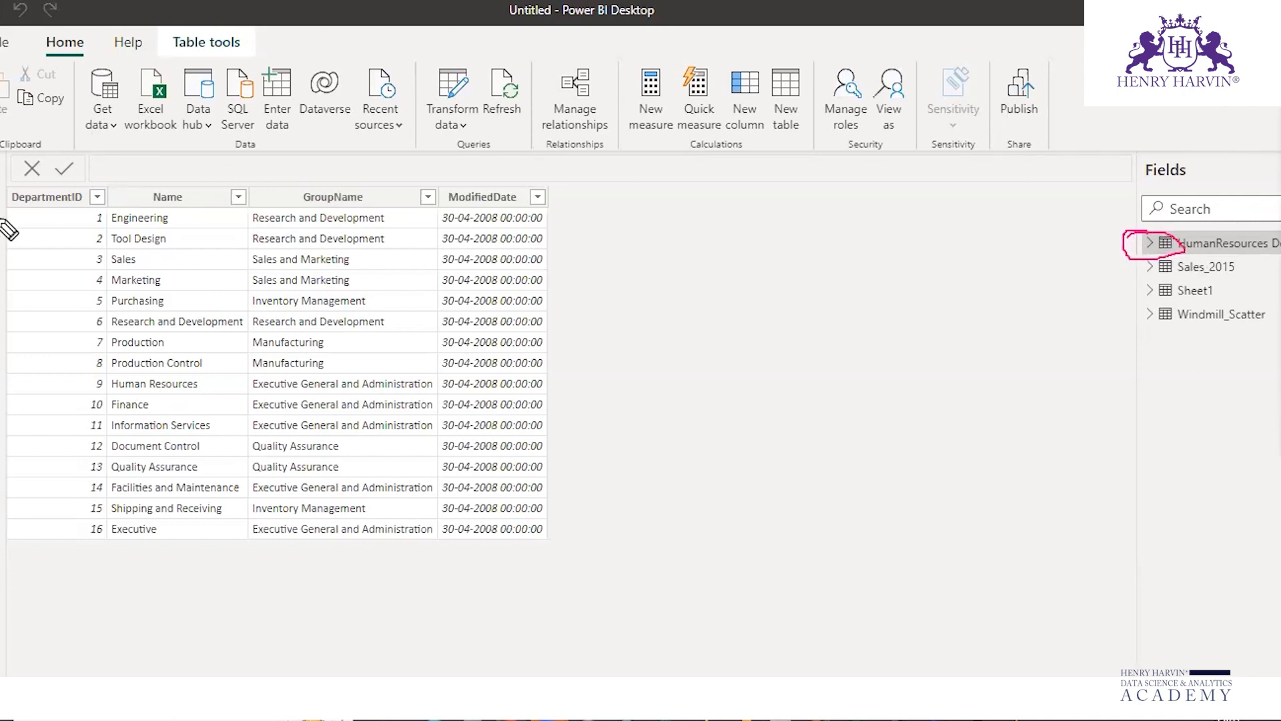
{"action": "mouse_move", "coordinate": [7, 200]}
{"action": "left_mouse_down"}
{"action": "mouse_move", "coordinate": [3, 229]}
{"action": "mouse_move", "coordinate": [294, 215]}
{"action": "mouse_move", "coordinate": [596, 221]}
{"action": "left_mouse_up"}
{"action": "mouse_move", "coordinate": [43, 235]}
{"action": "left_mouse_down"}
{"action": "mouse_move", "coordinate": [60, 405]}
{"action": "mouse_move", "coordinate": [52, 515]}
{"action": "left_mouse_up"}
{"action": "left_click", "coordinate": [201, 227]}
{"action": "left_click_drag", "start_coordinate": [232, 320], "coordinate": [245, 552]}
{"action": "left_click_drag", "start_coordinate": [418, 219], "coordinate": [438, 534]}
{"action": "left_click_drag", "start_coordinate": [557, 220], "coordinate": [562, 287]}
{"action": "left_click_drag", "start_coordinate": [583, 415], "coordinate": [584, 426]}
{"action": "key", "text": "Escape"}
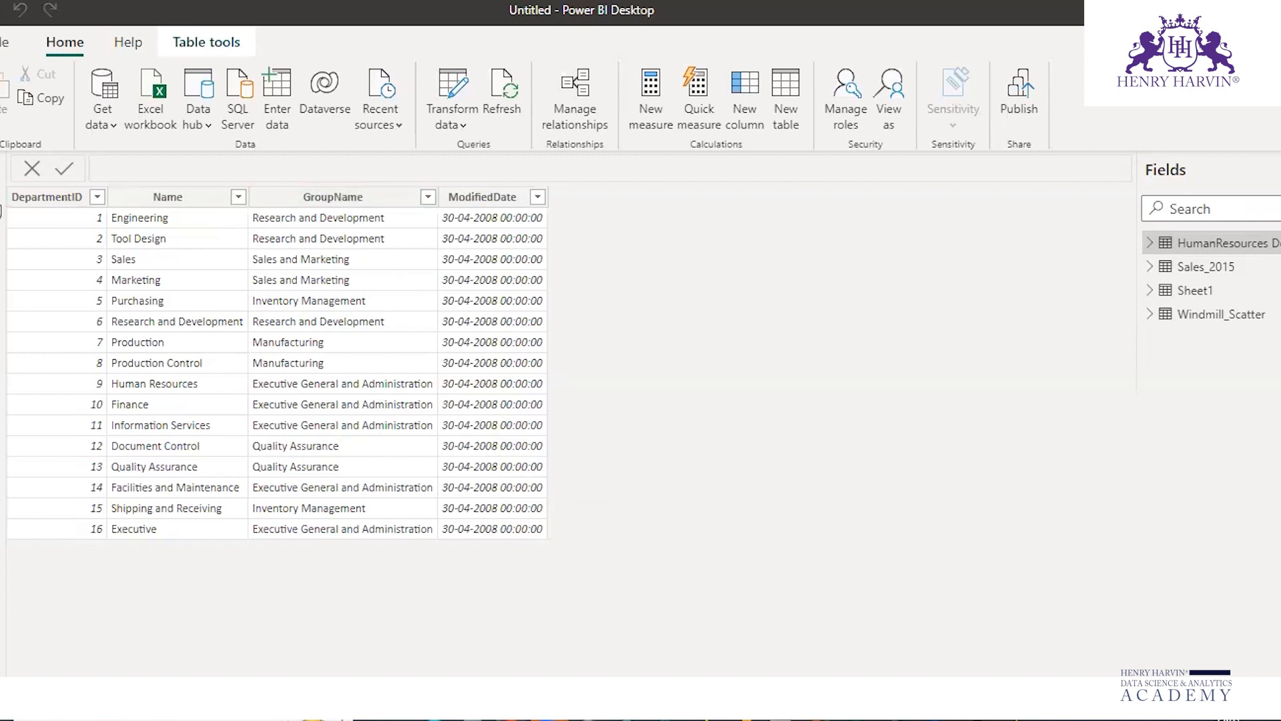
Connect to the SQL Server database in DirectQuery mode, entering the SQLDEV instance's server name and leaving the database empty
{"action": "left_click", "coordinate": [4, 175]}
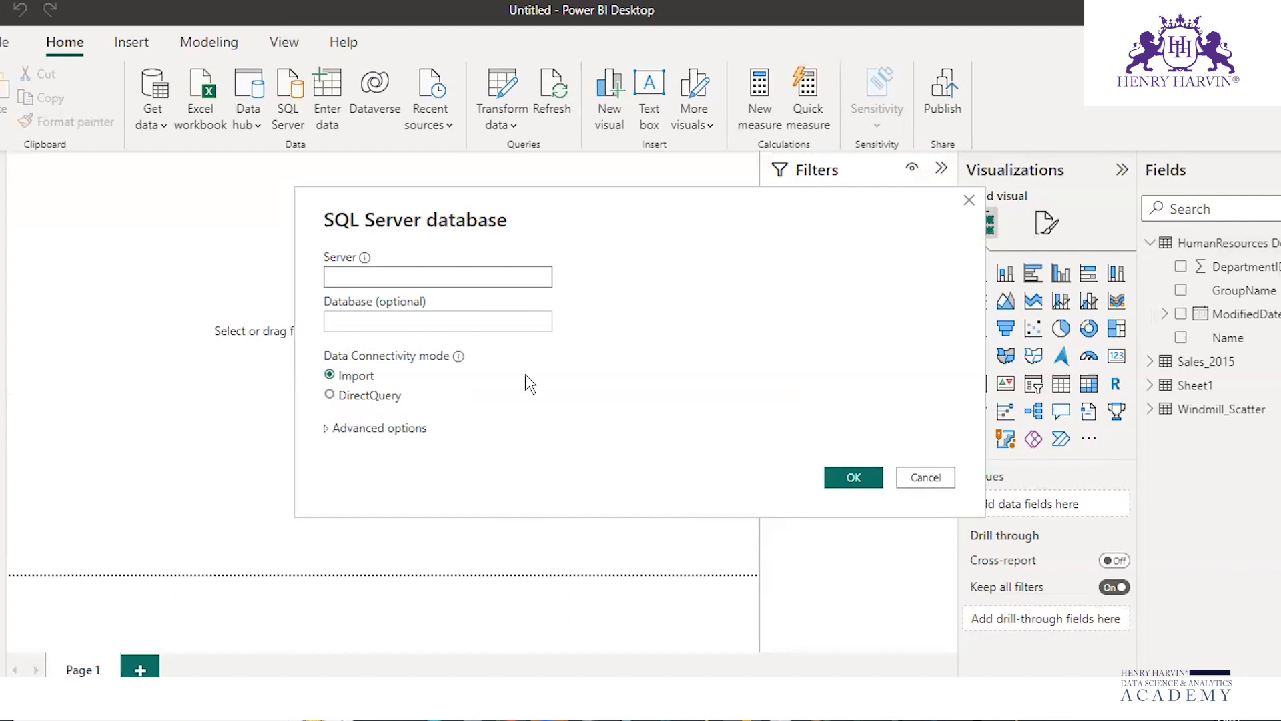
{"action": "type", "text": "VENKANNA_RUPANI\\SQLDEV"}
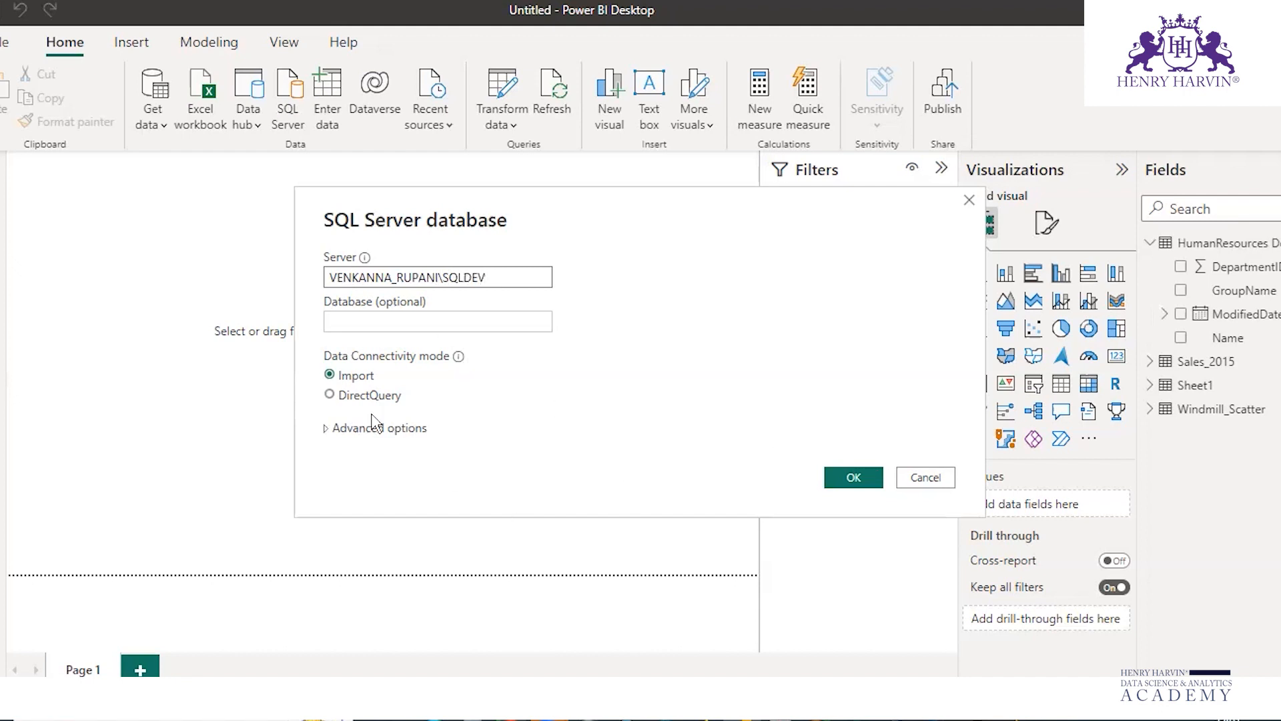
{"action": "left_click", "coordinate": [330, 396]}
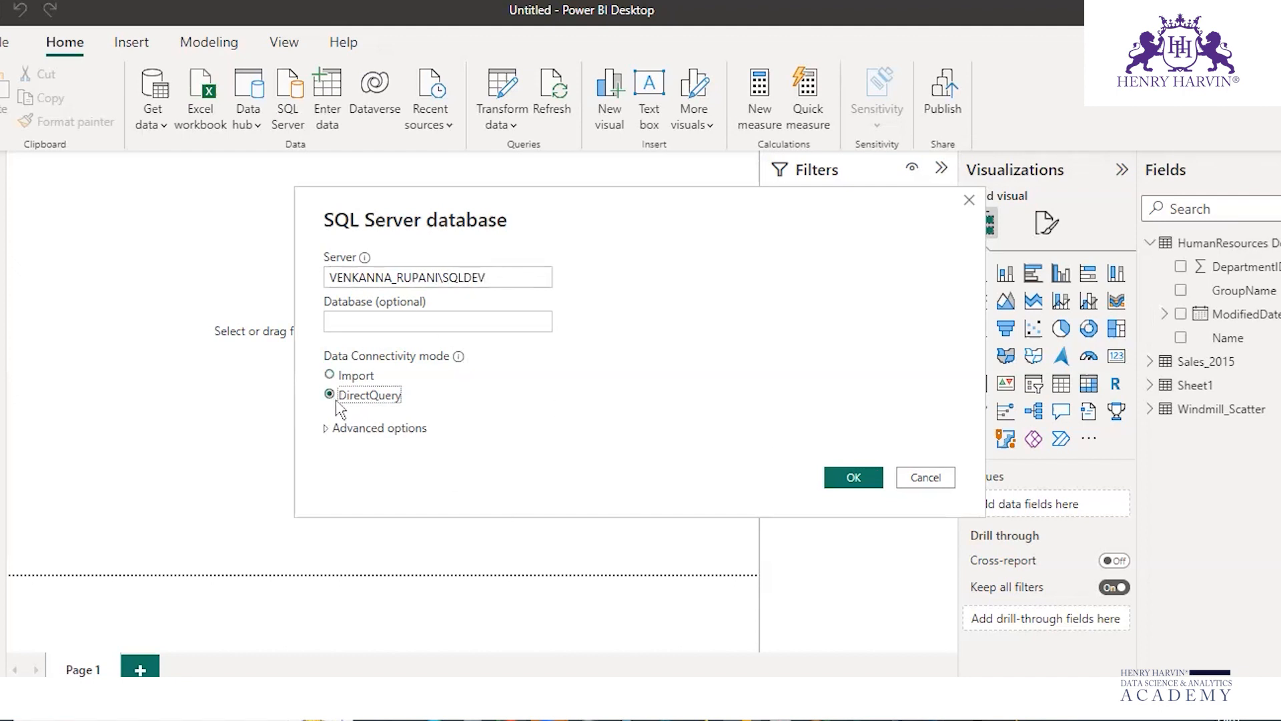
{"action": "left_click", "coordinate": [861, 475]}
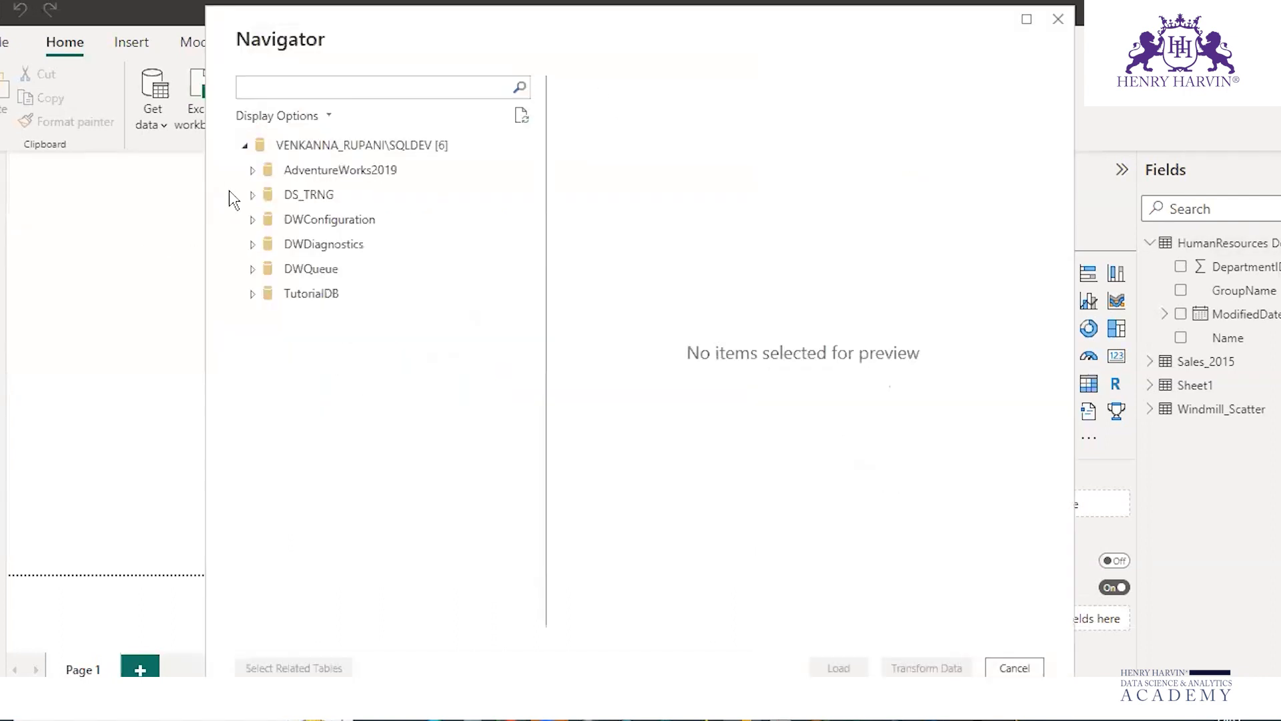
Expand the AdventureWorks2019 database and select the HumanResources.Employee table for import
{"action": "left_click", "coordinate": [257, 171]}
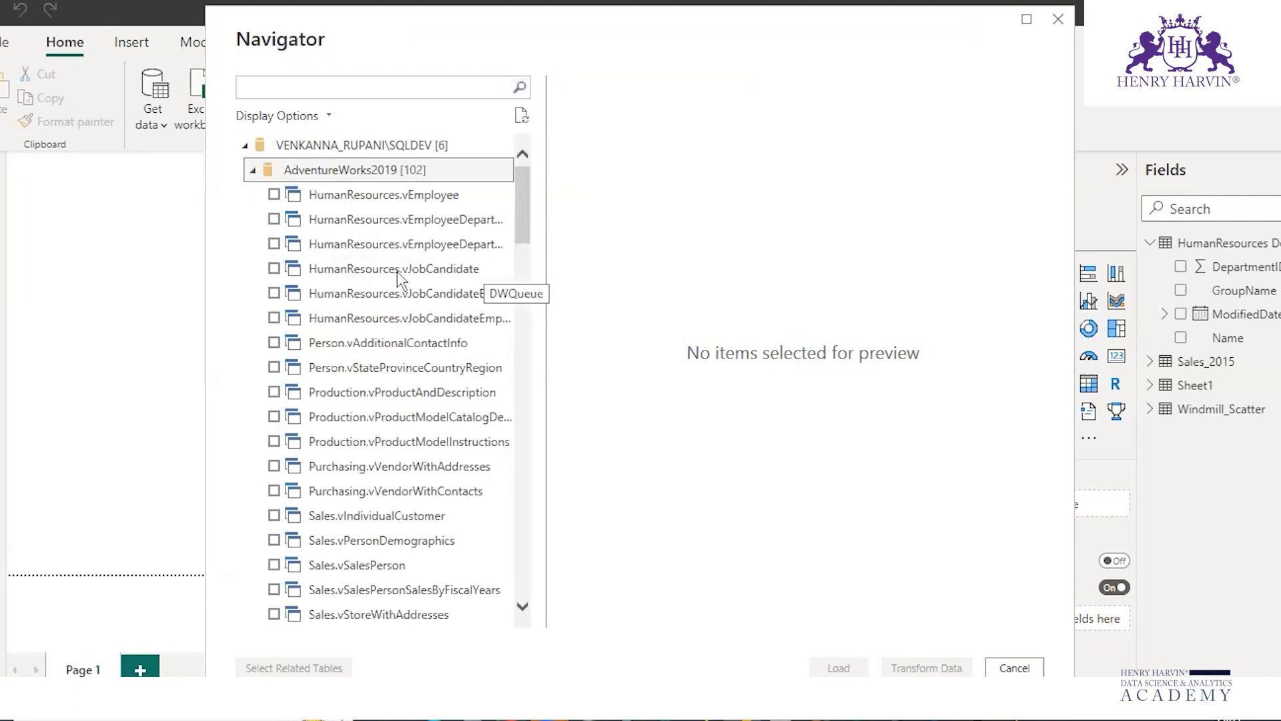
{"action": "scroll", "coordinate": [407, 274], "scroll_direction": "down", "scroll_amount": 4}
{"action": "scroll", "coordinate": [403, 286], "scroll_direction": "down", "scroll_amount": 5}
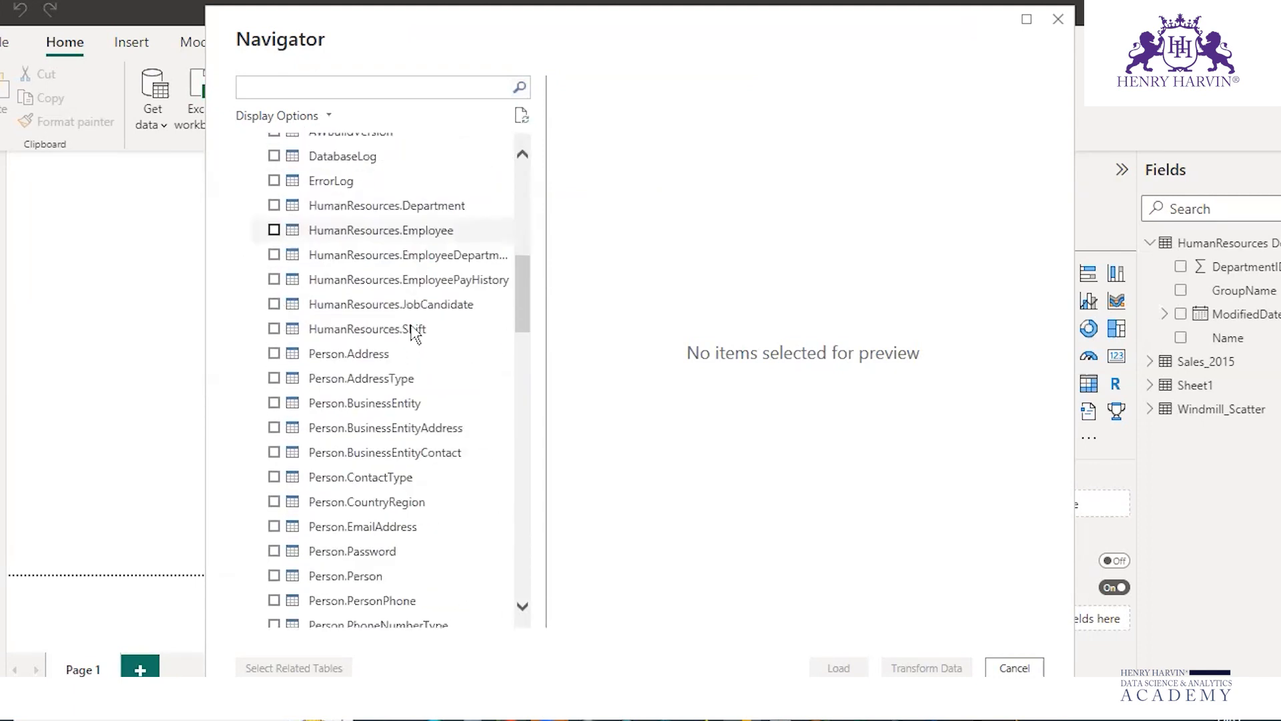
{"action": "key", "text": "Up"}
{"action": "key", "text": "Up"}
{"action": "key", "text": "Up"}
{"action": "left_click", "coordinate": [318, 200]}
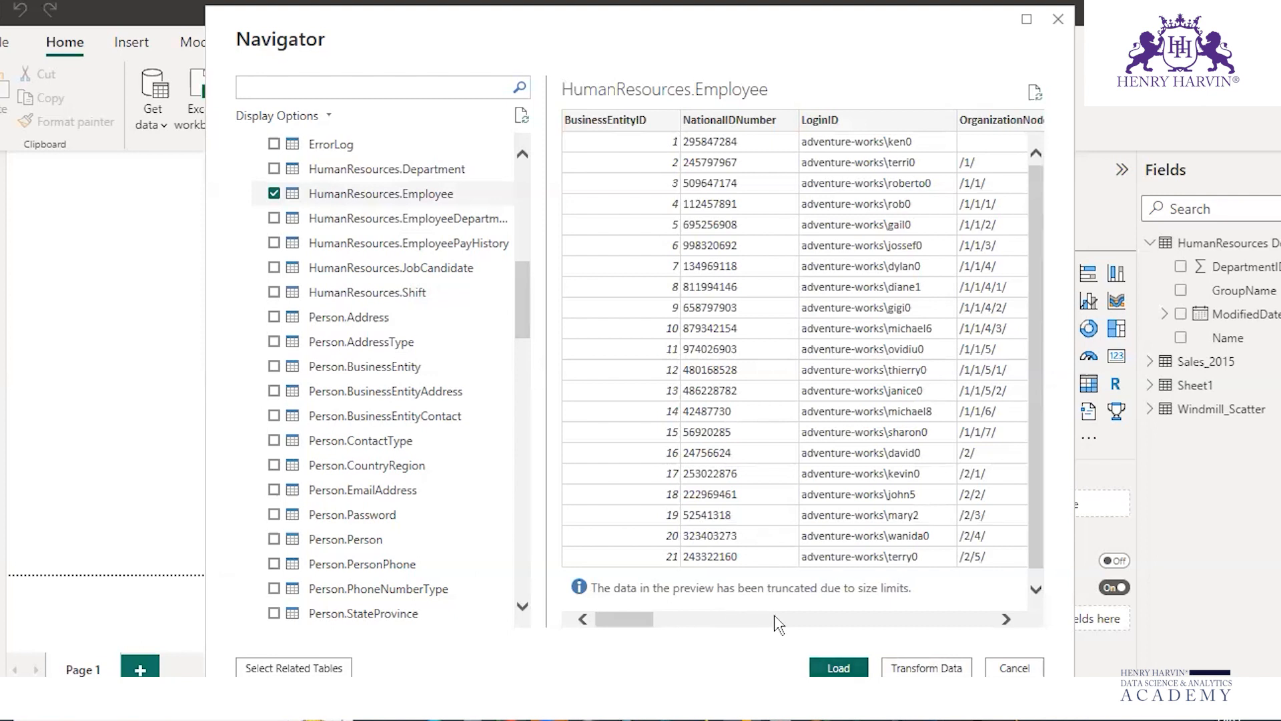
Review all columns in the HumanResources.Employee preview and load the table
{"action": "left_click", "coordinate": [828, 622]}
{"action": "left_click", "coordinate": [934, 621]}
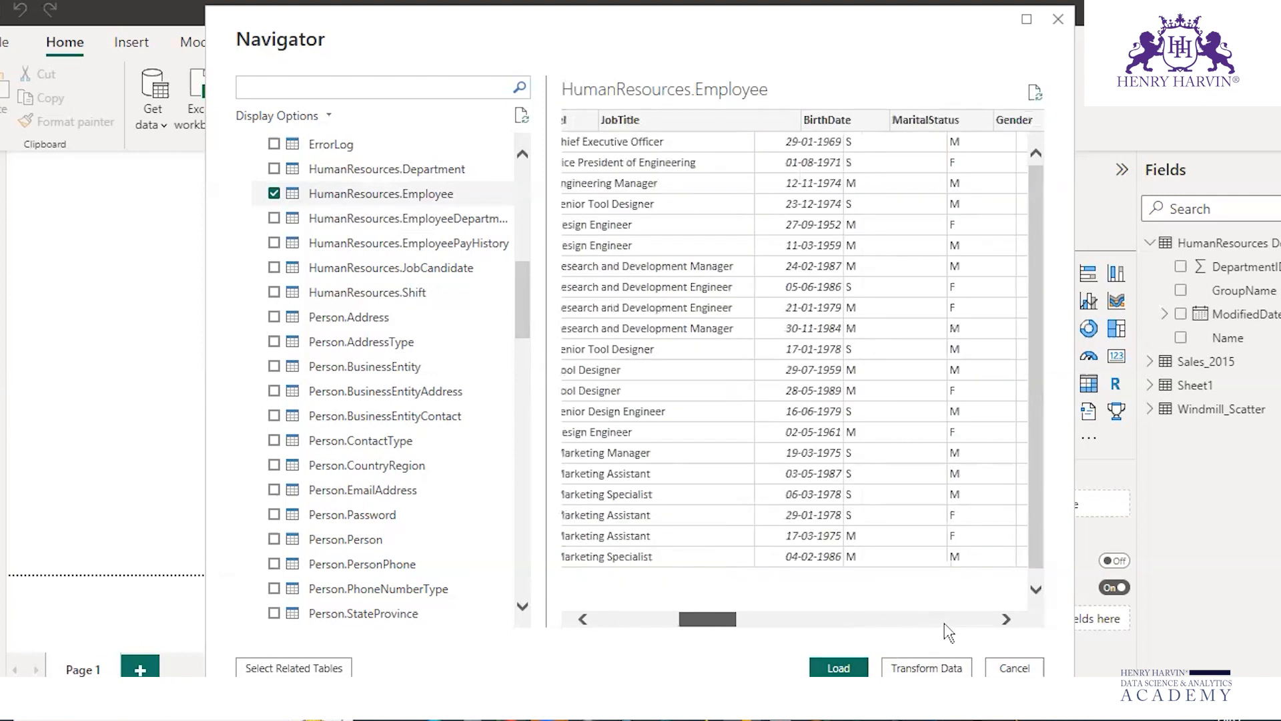
{"action": "left_click", "coordinate": [987, 621]}
{"action": "left_click", "coordinate": [829, 625]}
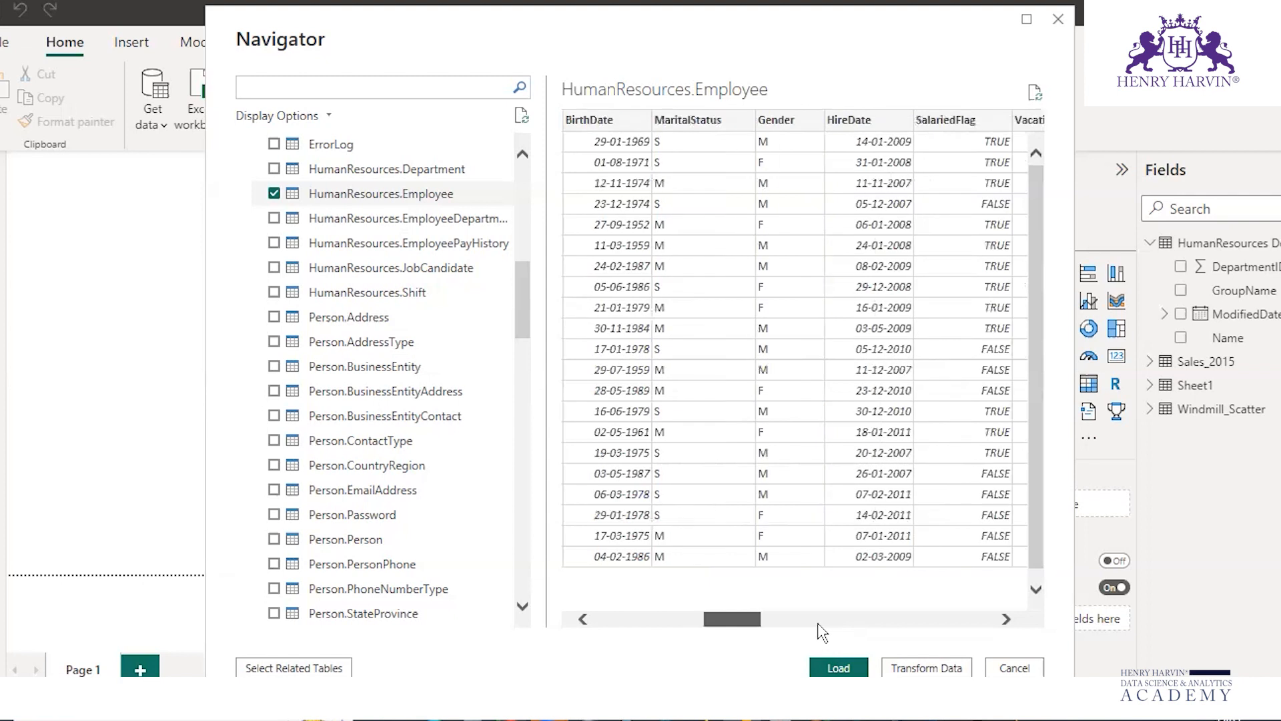
{"action": "left_click", "coordinate": [771, 626]}
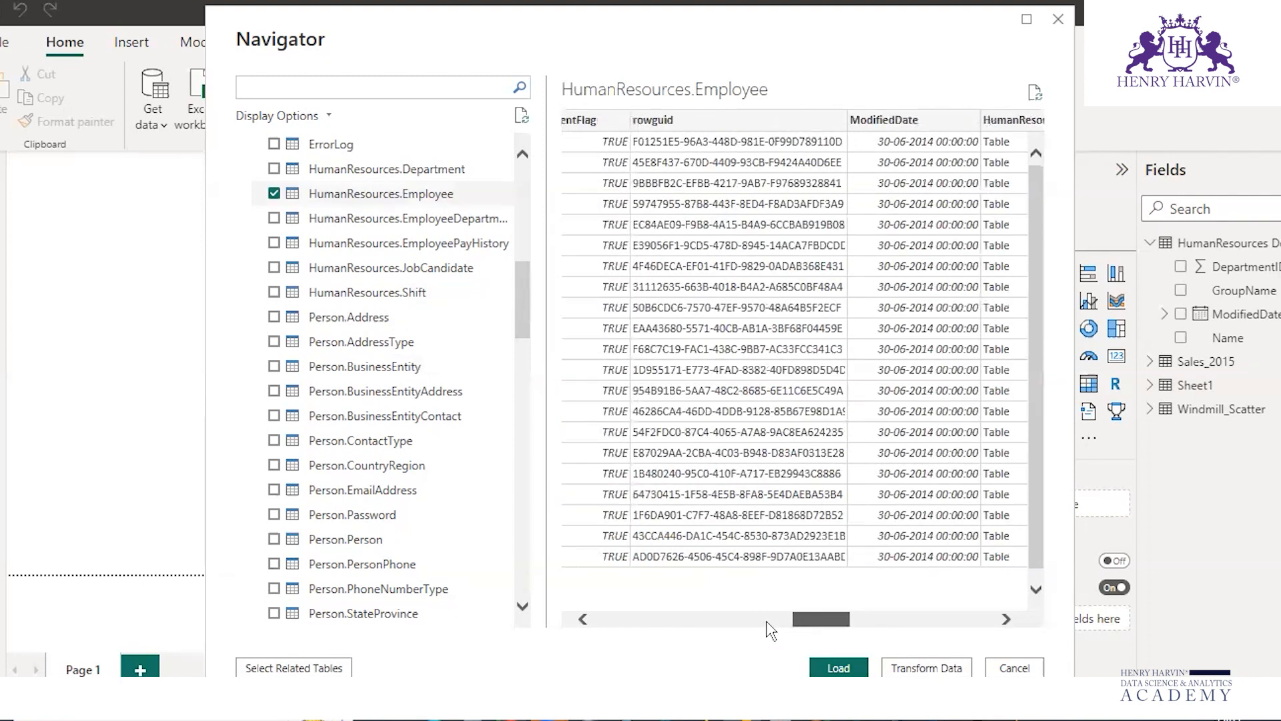
{"action": "left_click", "coordinate": [709, 618]}
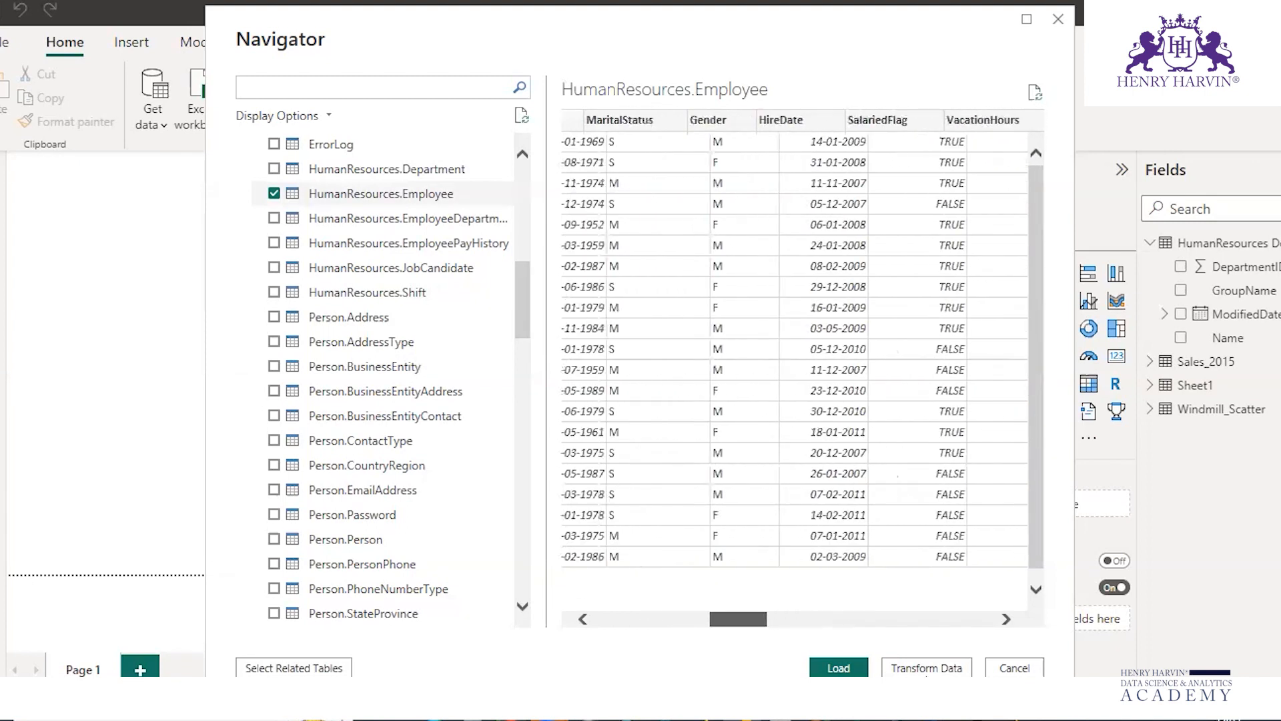
{"action": "scroll", "coordinate": [699, 328], "scroll_direction": "left", "scroll_amount": 7}
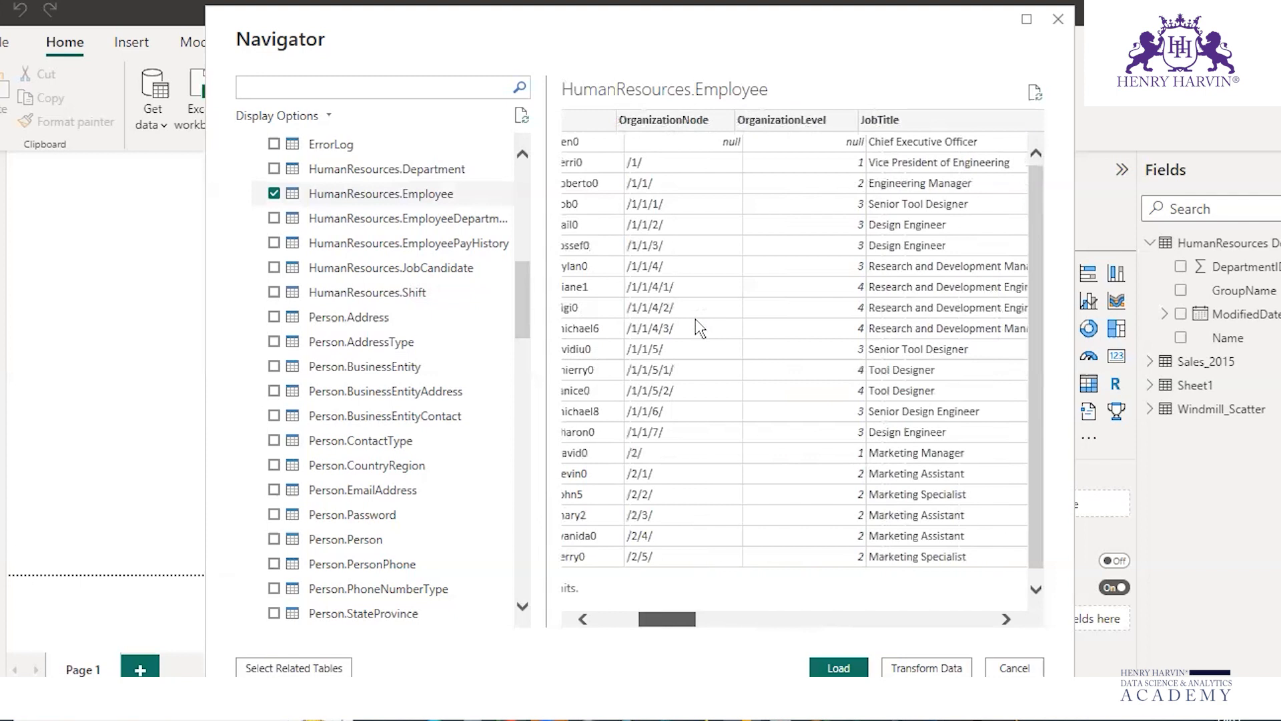
{"action": "scroll", "coordinate": [699, 328], "scroll_direction": "left", "scroll_amount": 2}
{"action": "scroll", "coordinate": [699, 329], "scroll_direction": "left", "scroll_amount": 2}
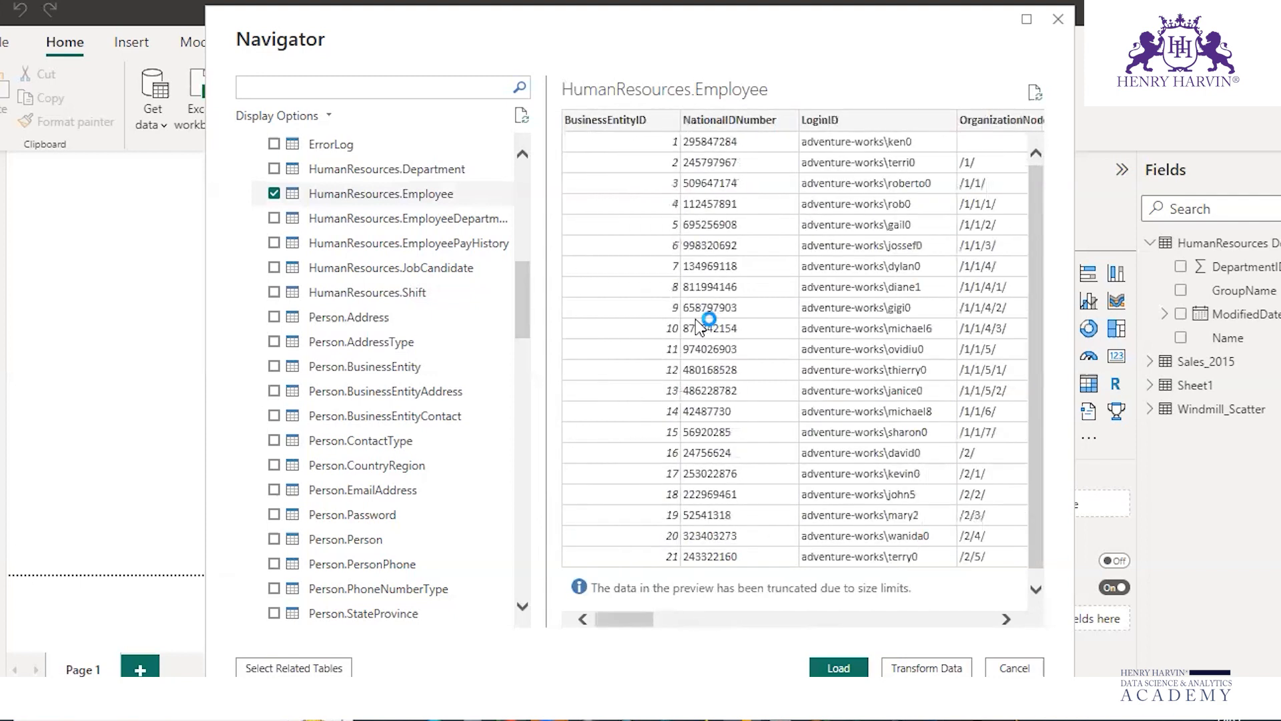
{"action": "key", "text": "Return"}
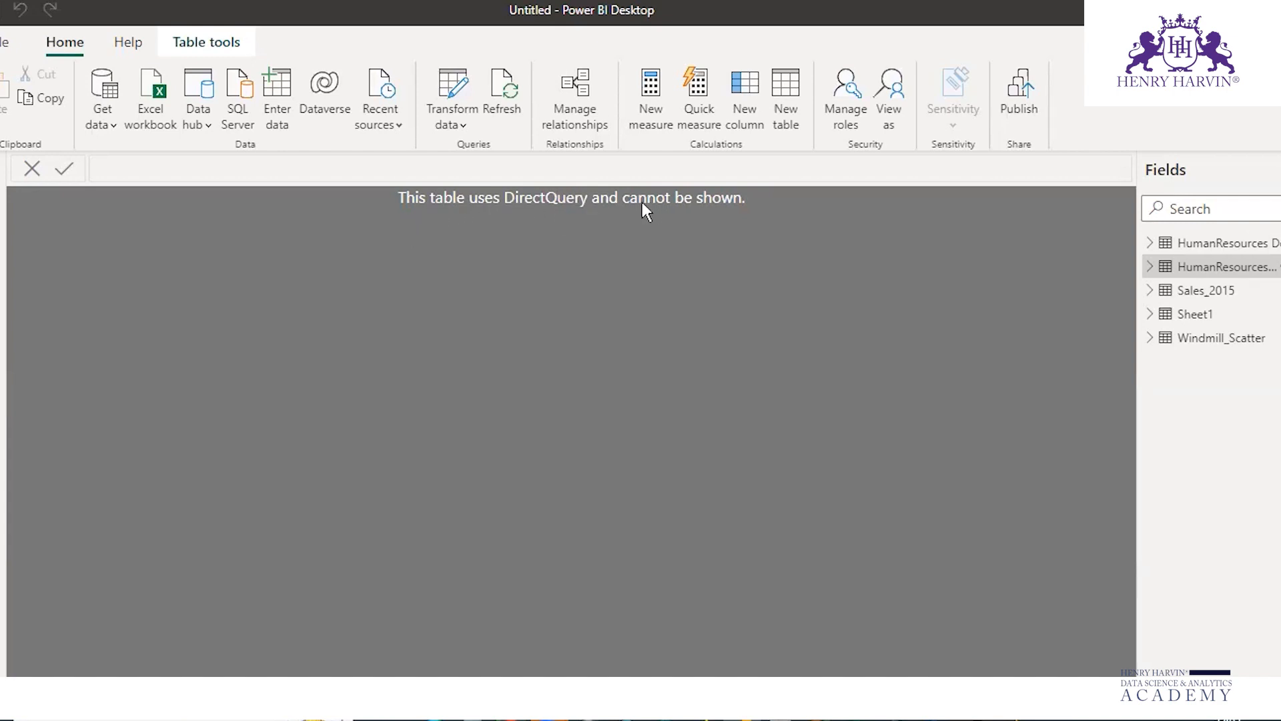
{"action": "left_click_drag", "start_coordinate": [393, 217], "coordinate": [442, 226]}
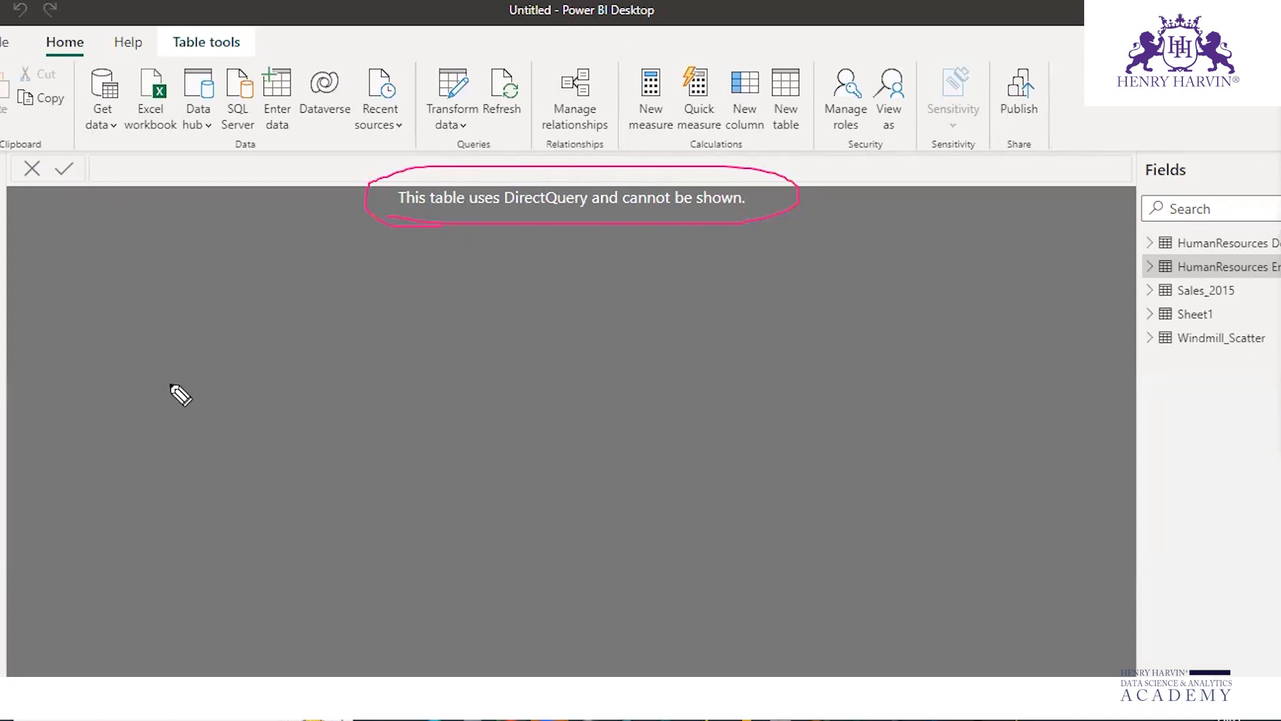
{"action": "left_click_drag", "start_coordinate": [0, 179], "coordinate": [0, 154]}
{"action": "left_click_drag", "start_coordinate": [0, 202], "coordinate": [0, 292]}
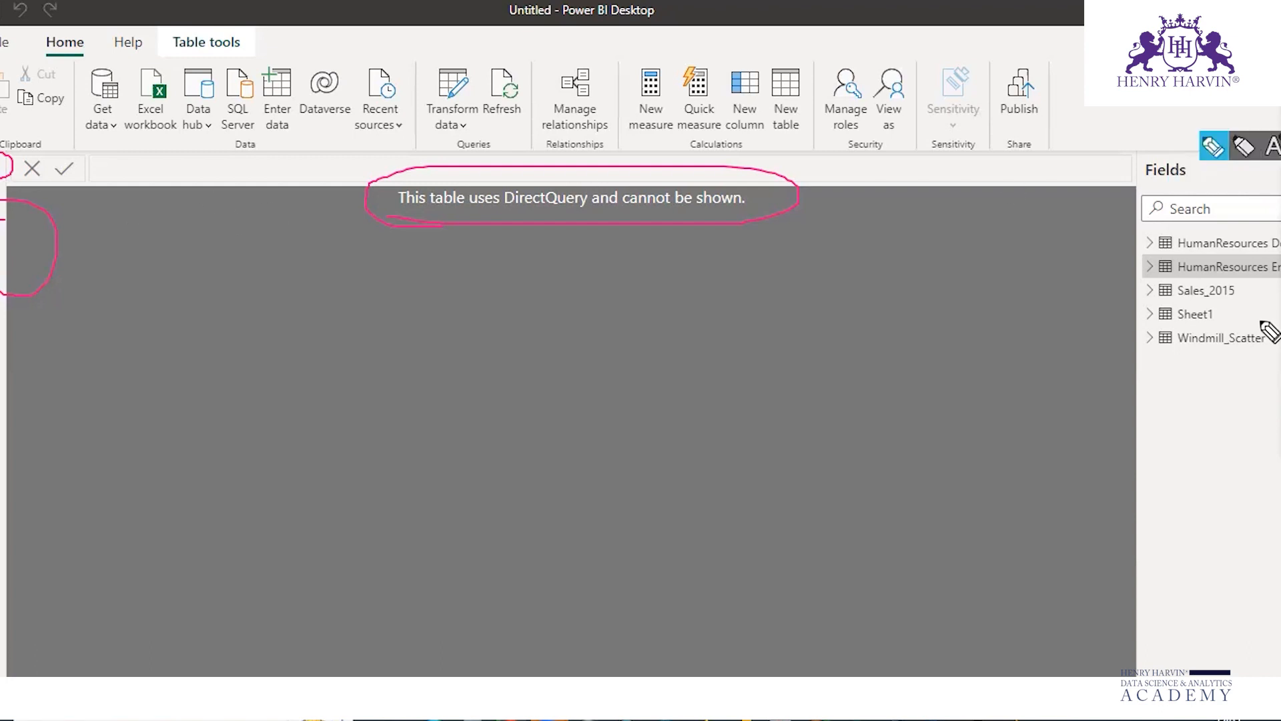
{"action": "left_click", "coordinate": [1276, 304]}
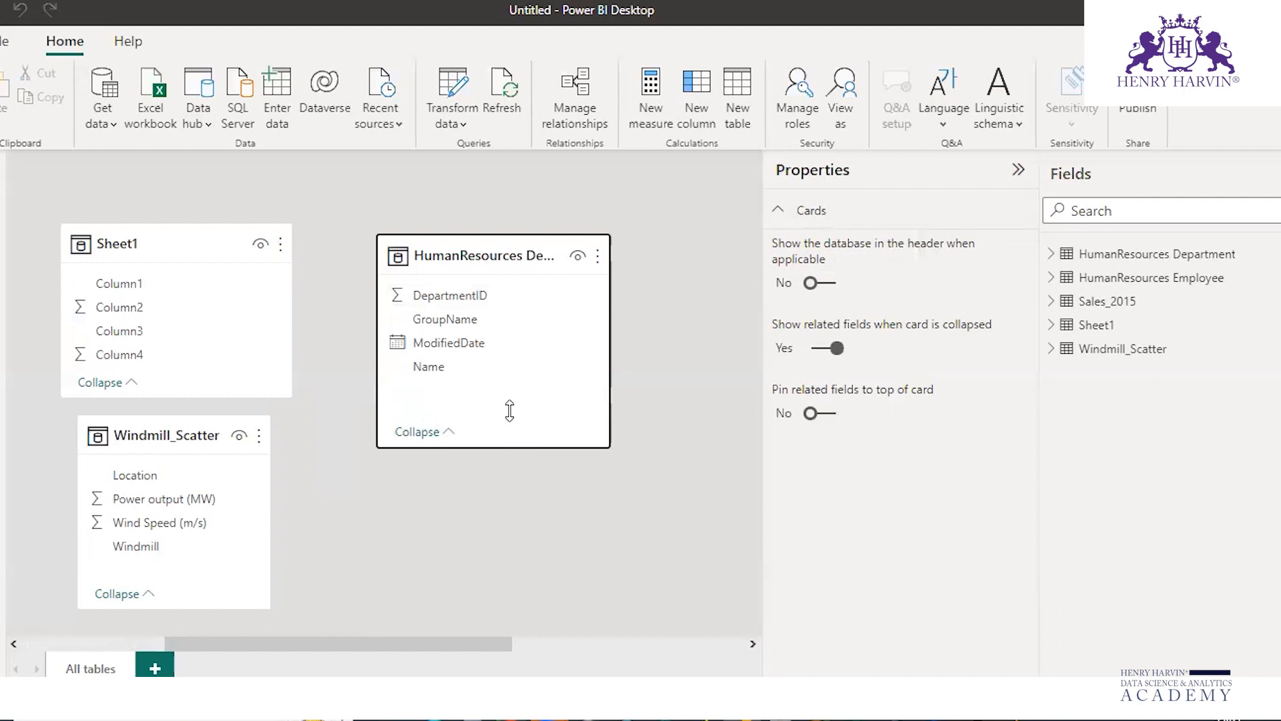
Arrange the model diagram so the HumanResources Employee card sits directly below the HumanResources Department card
{"action": "left_click_drag", "start_coordinate": [510, 410], "coordinate": [510, 418]}
{"action": "left_click_drag", "start_coordinate": [441, 644], "coordinate": [675, 644]}
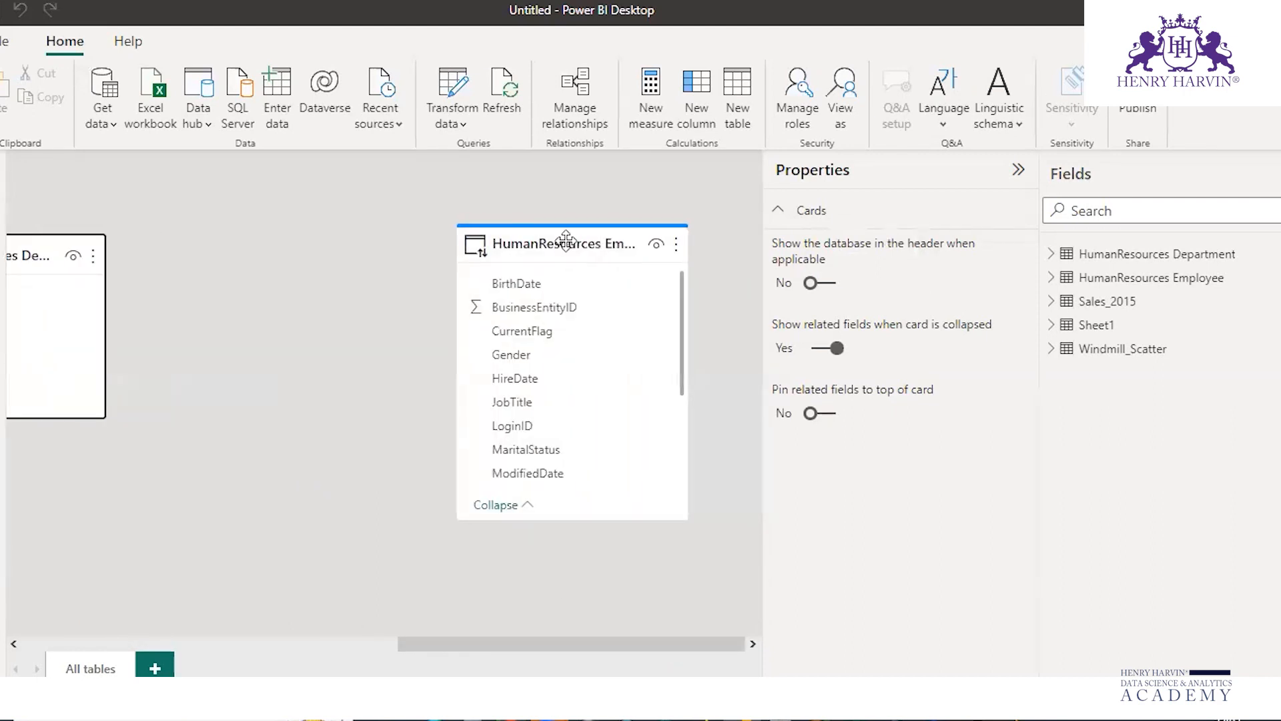
{"action": "left_click_drag", "start_coordinate": [538, 252], "coordinate": [463, 285]}
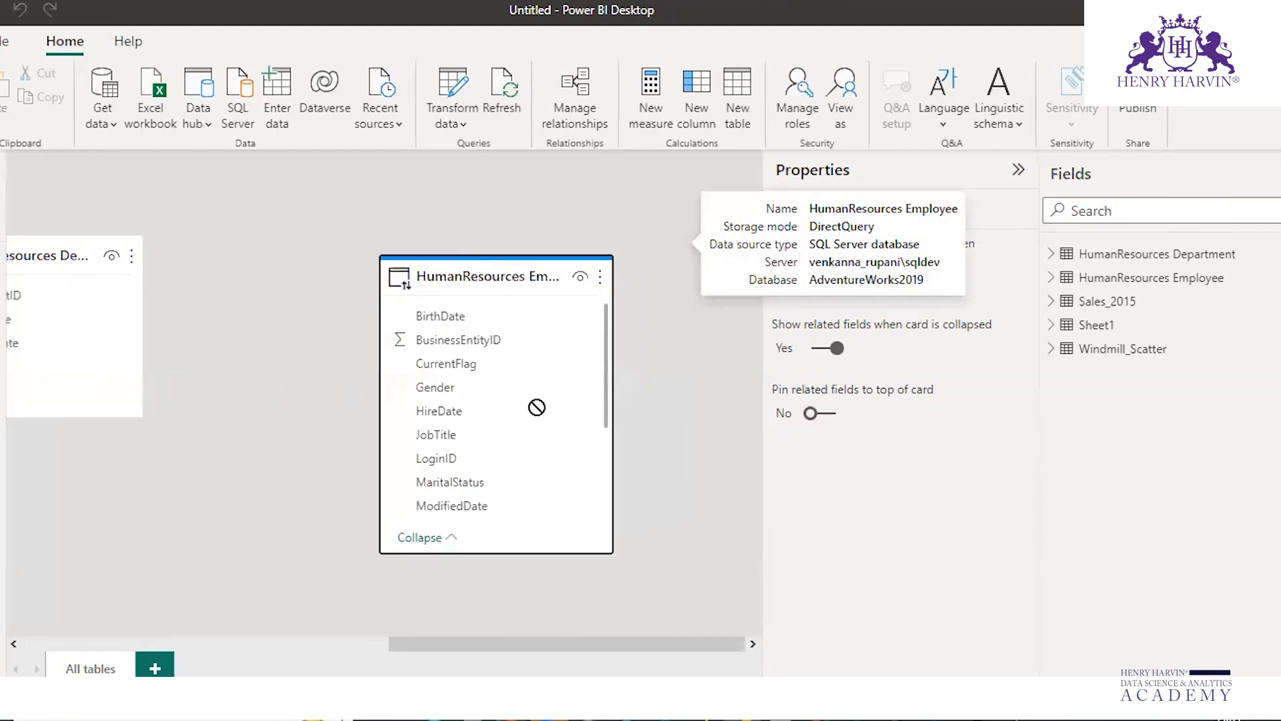
{"action": "left_click_drag", "start_coordinate": [537, 408], "coordinate": [564, 404]}
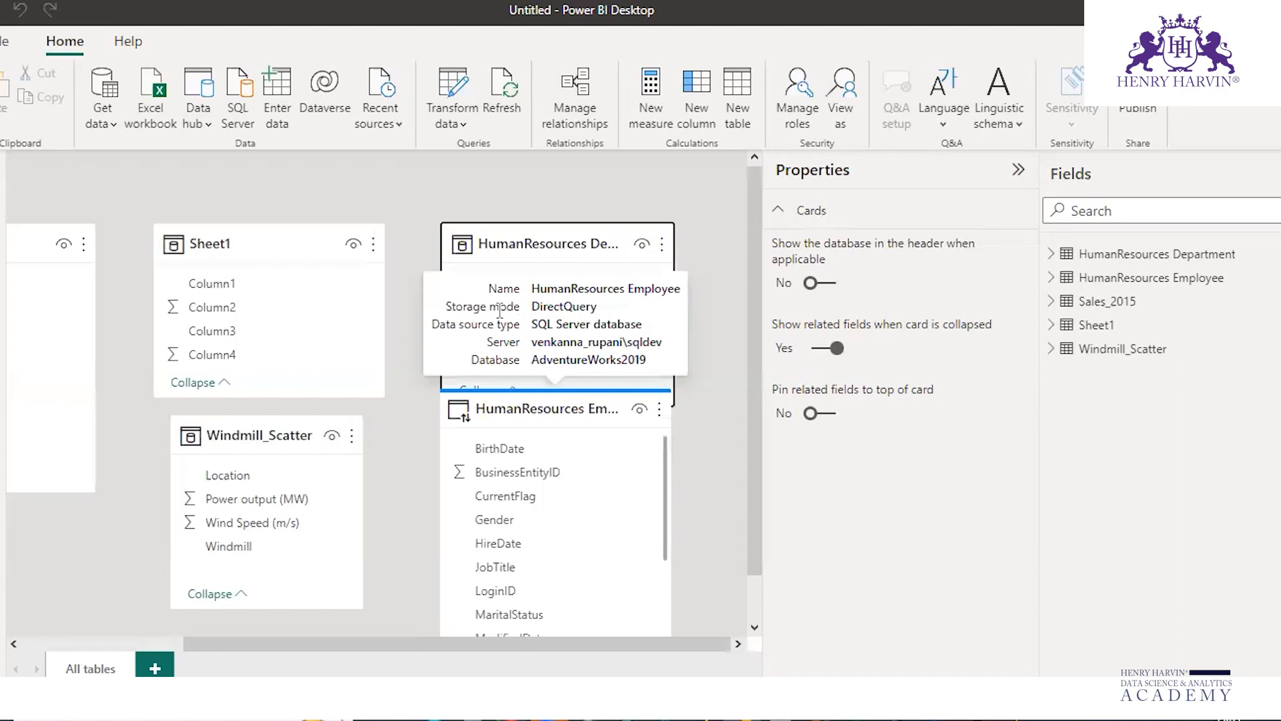
{"action": "left_click_drag", "start_coordinate": [587, 239], "coordinate": [556, 212]}
{"action": "left_click_drag", "start_coordinate": [559, 400], "coordinate": [572, 442]}
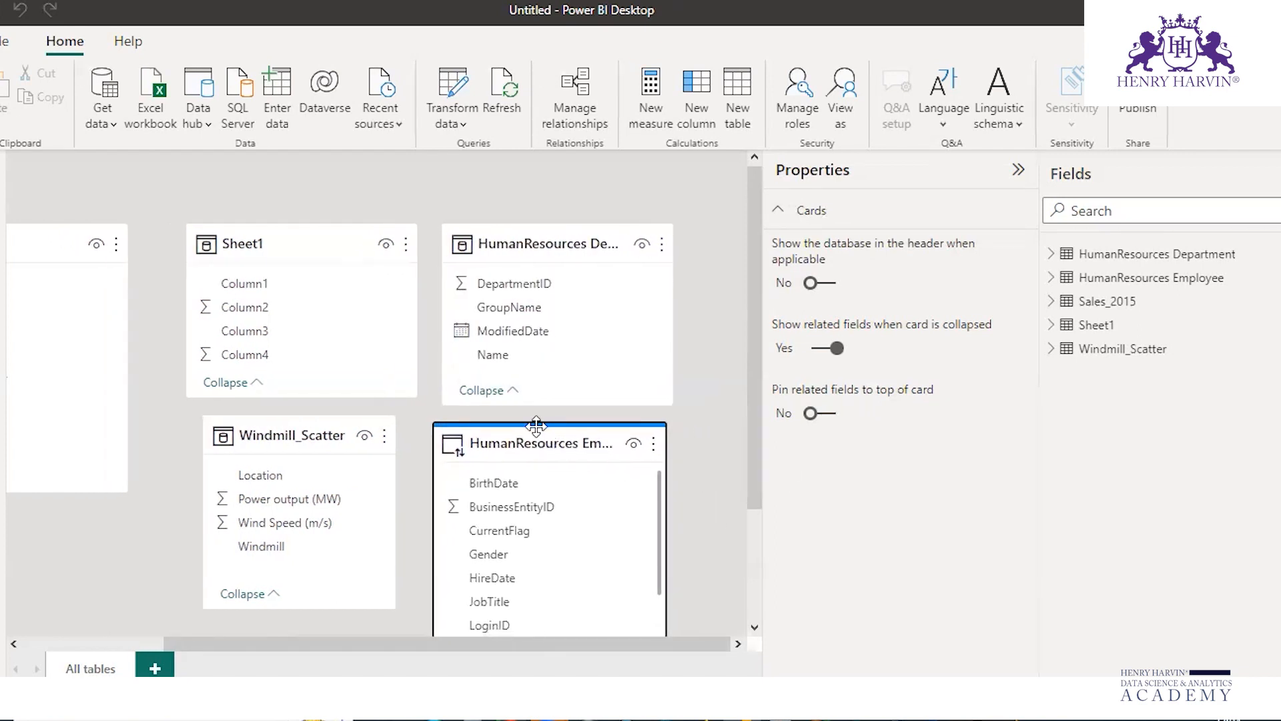
Check the storage mode of the HumanResources Employee, HumanResources Department, Sheet1 and Windmill_Scatter tables in the model diagram
{"action": "mouse_move", "coordinate": [536, 424]}
{"action": "mouse_move", "coordinate": [528, 236]}
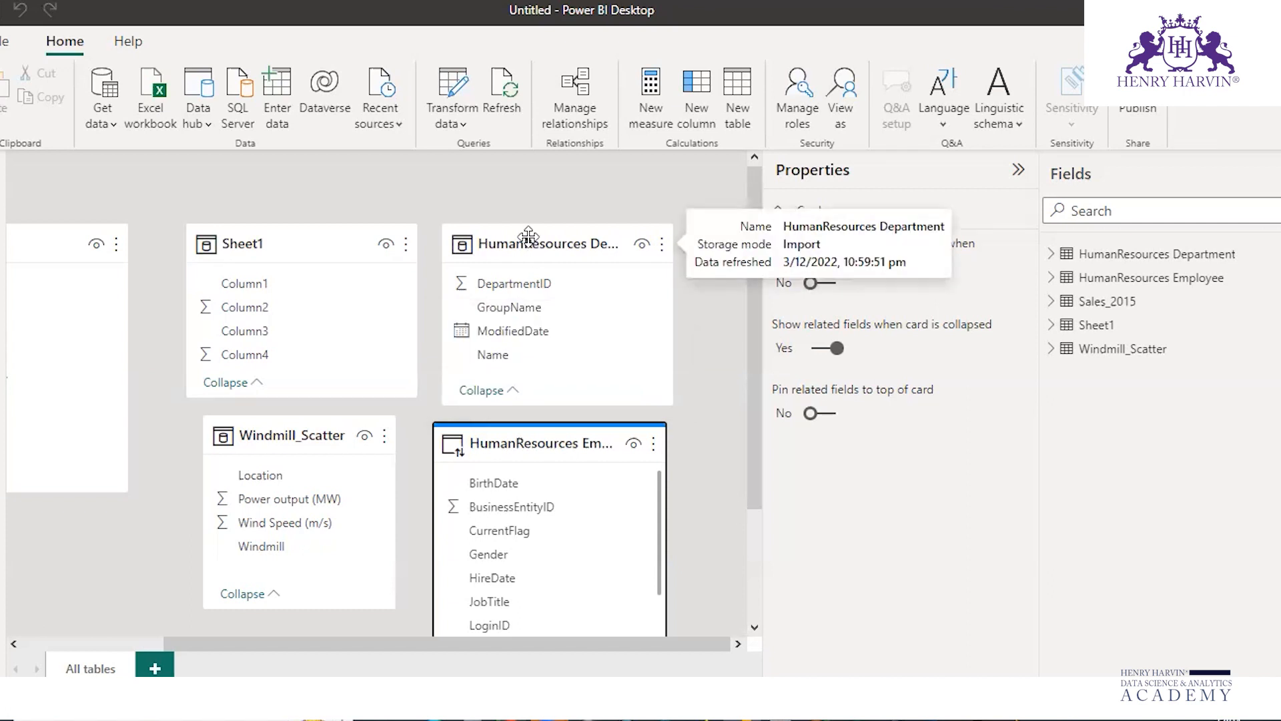
{"action": "mouse_move", "coordinate": [261, 250]}
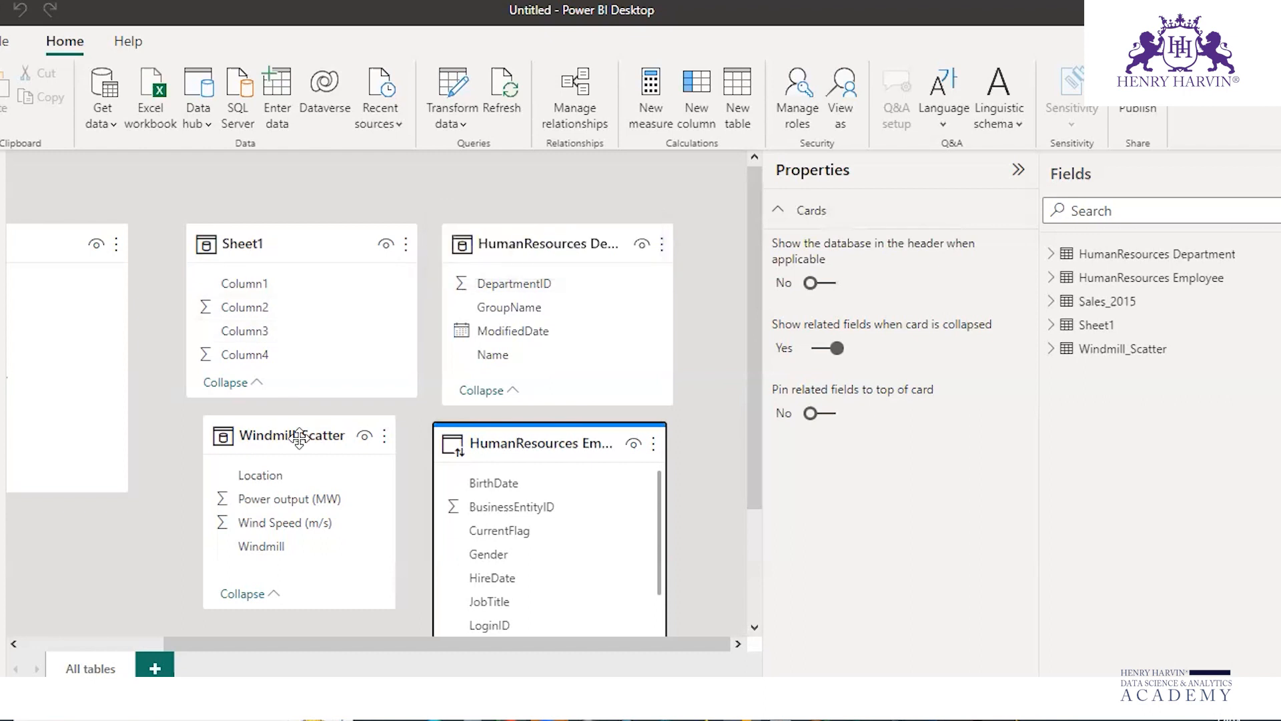
{"action": "scroll", "coordinate": [708, 344], "scroll_direction": "down", "scroll_amount": 1}
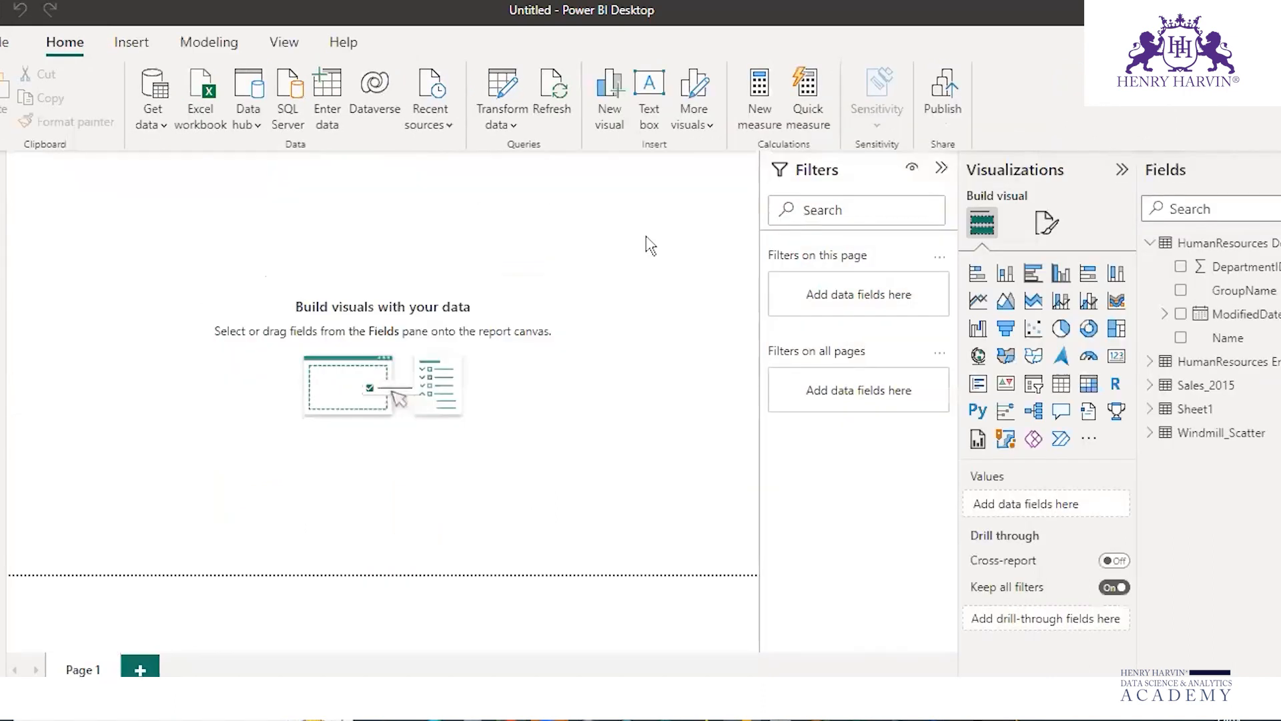
Create a table visual on the report page from the HumanResources Employee fields MaritalStatus and SickLeaveHours
{"action": "left_click", "coordinate": [2, 171]}
{"action": "left_click", "coordinate": [1235, 365]}
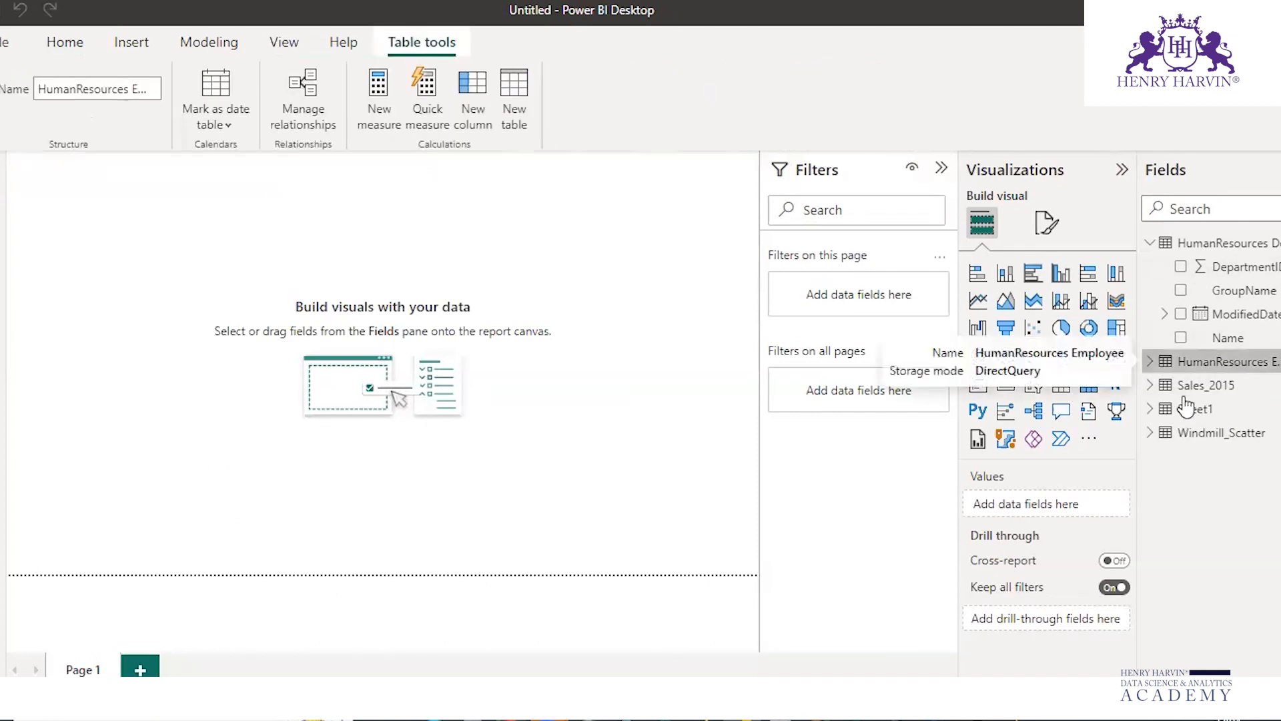
{"action": "left_click", "coordinate": [1150, 362]}
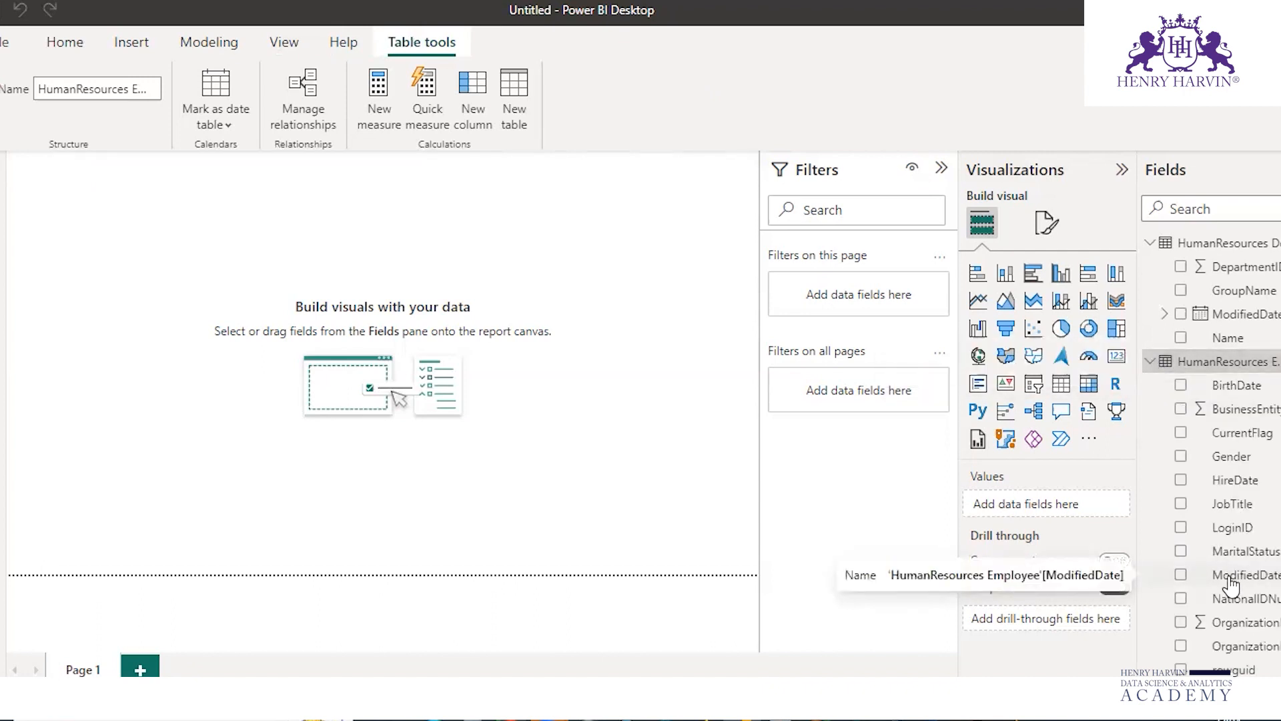
{"action": "left_click", "coordinate": [1180, 552]}
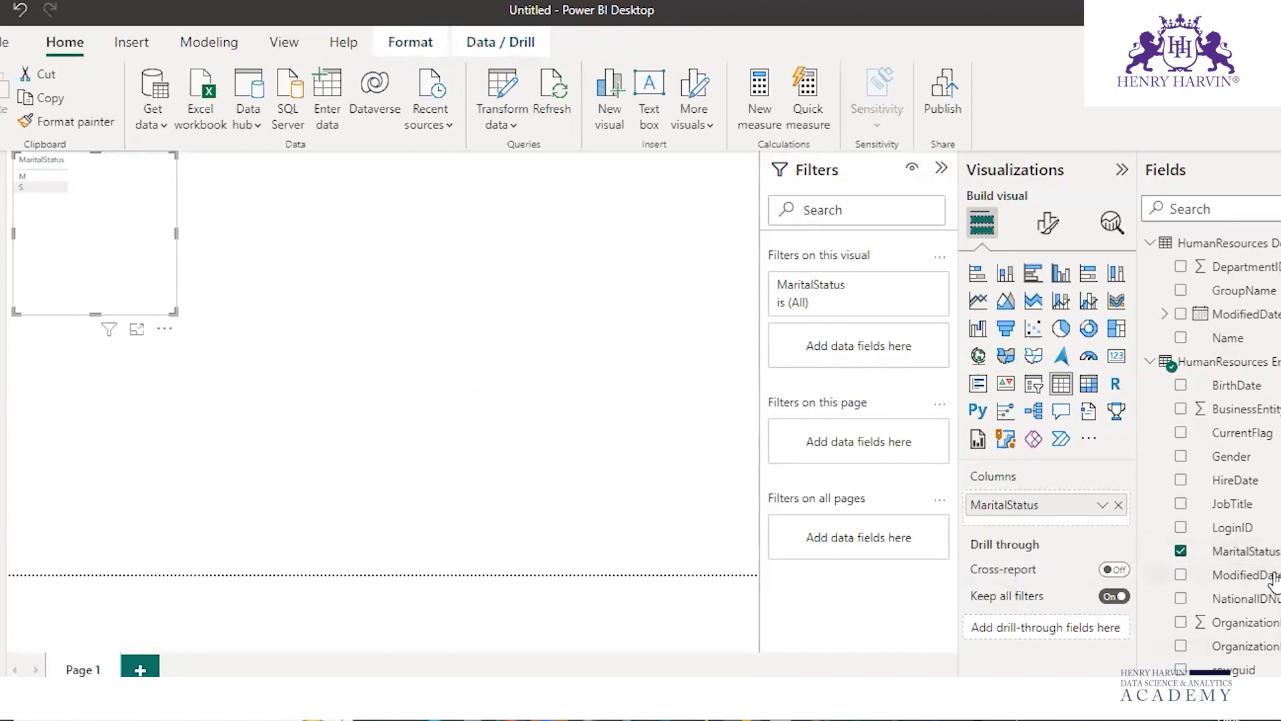
{"action": "scroll", "coordinate": [1275, 580], "scroll_direction": "down", "scroll_amount": 3}
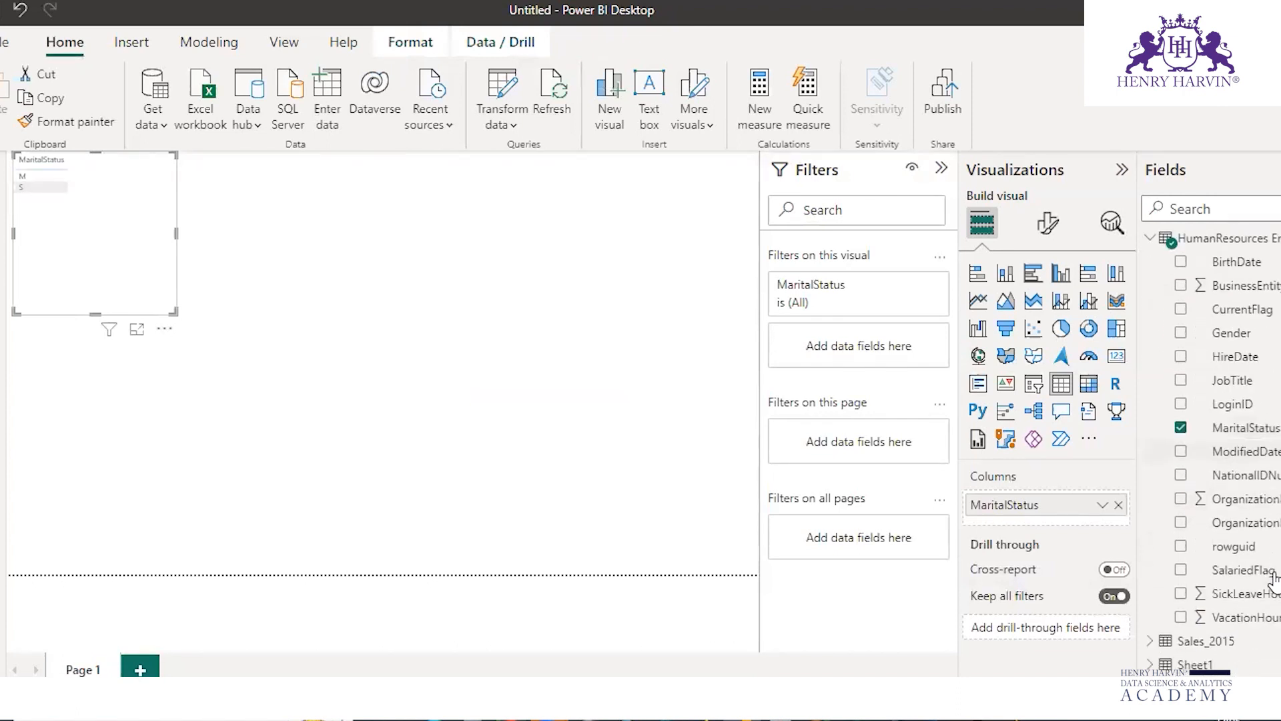
{"action": "left_click", "coordinate": [1181, 583]}
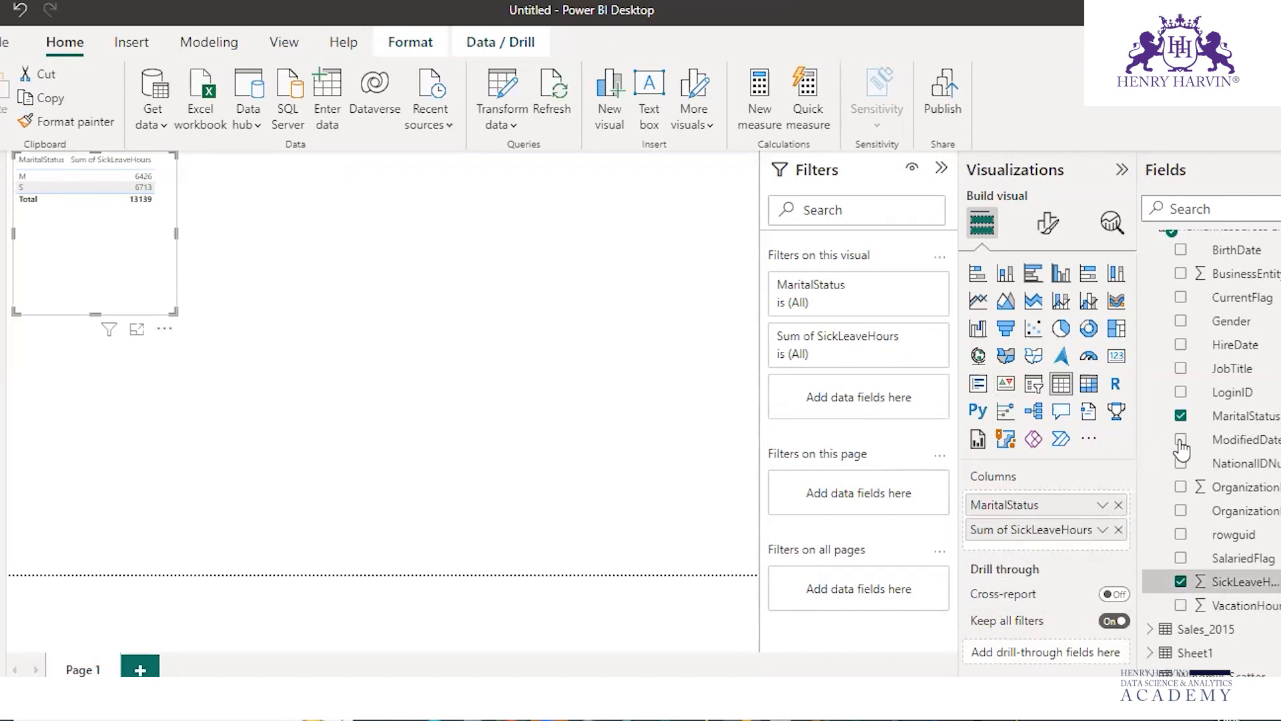
Undo the last two field additions and put only MaritalStatus back into the table visual
{"action": "key", "text": "ctrl+z"}
{"action": "key", "text": "ctrl+z"}
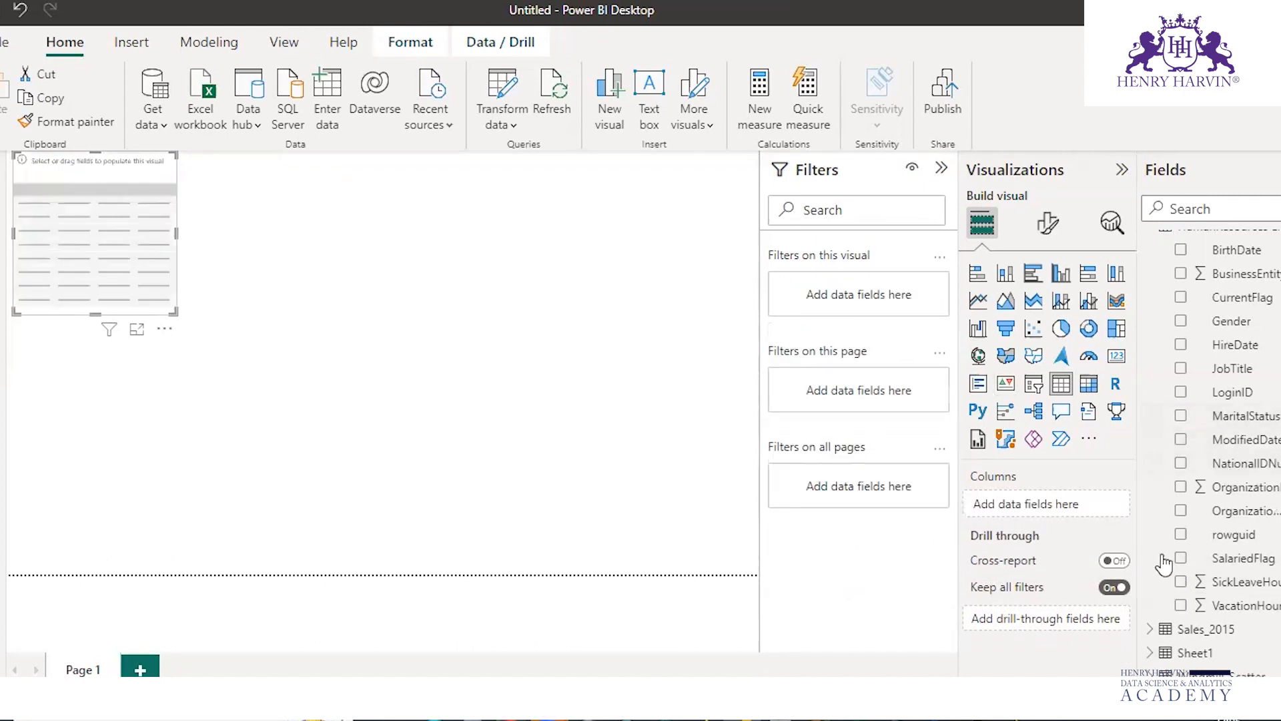
{"action": "left_click", "coordinate": [1183, 418]}
{"action": "left_click", "coordinate": [1181, 406]}
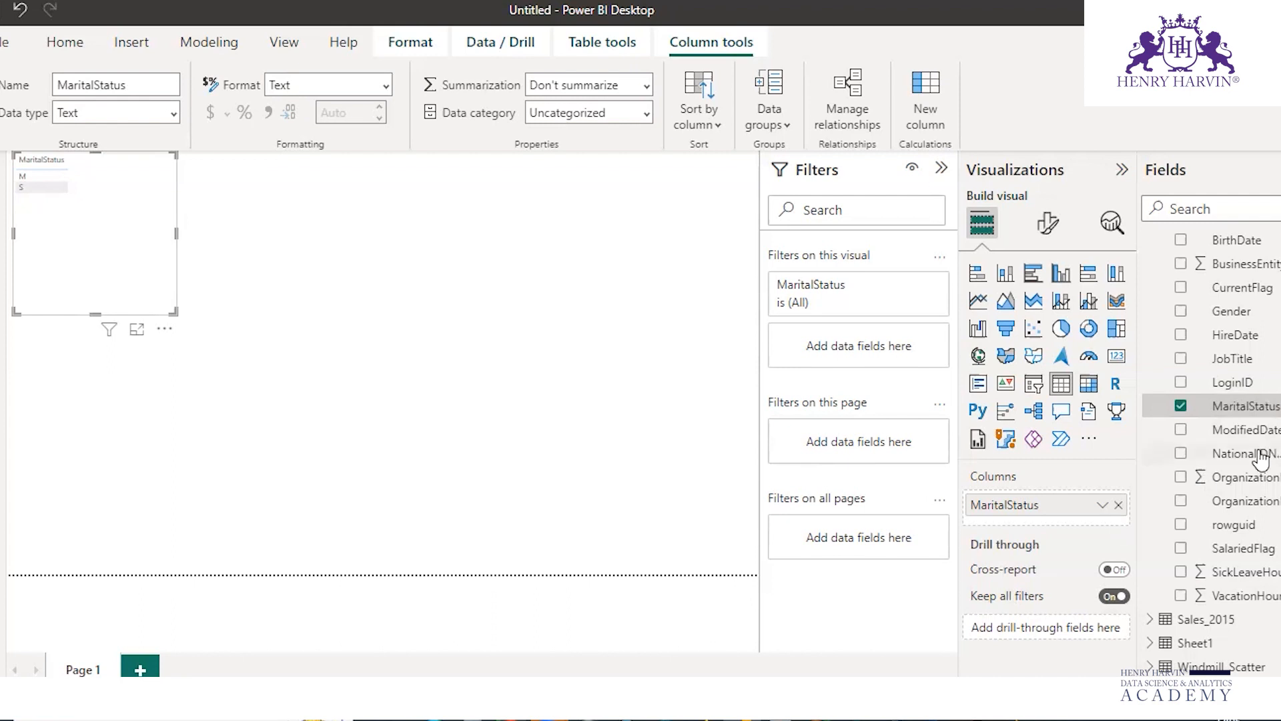
Add the NationalIDNumber field of HumanResources Employee as a visual-level filter on the MaritalStatus table
{"action": "left_click_drag", "start_coordinate": [1261, 458], "coordinate": [899, 348]}
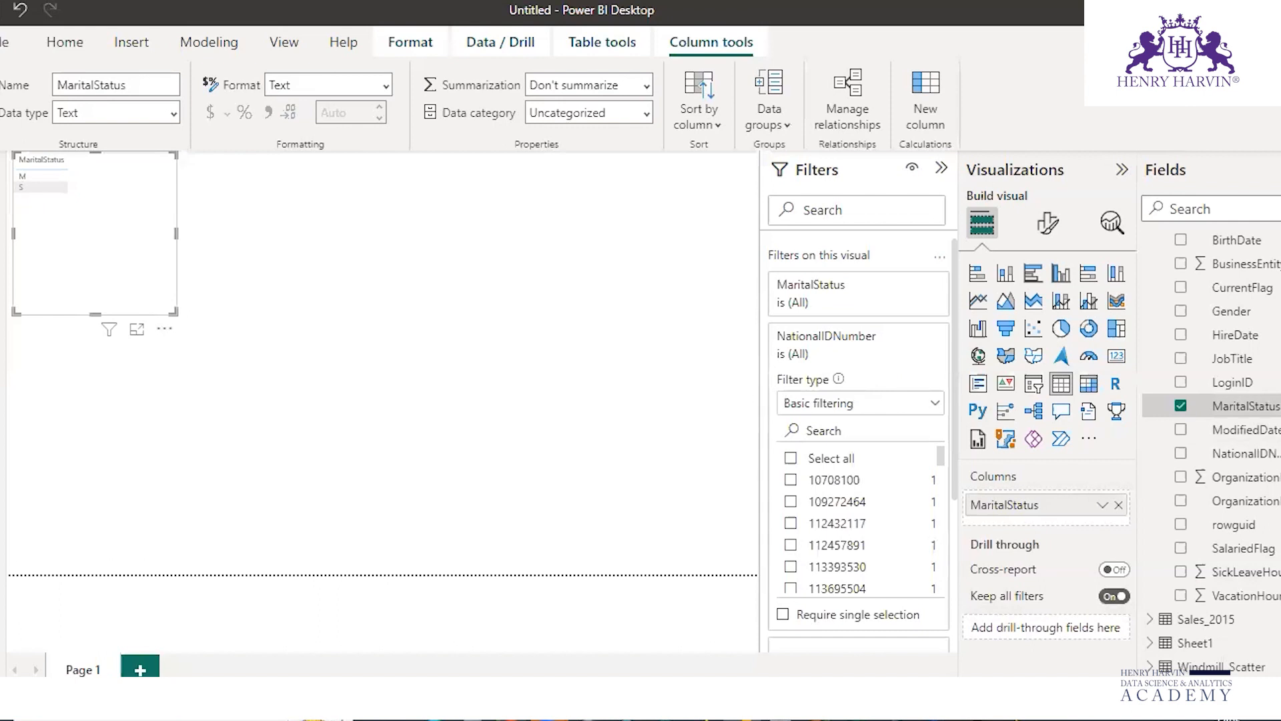
{"action": "mouse_move", "coordinate": [548, 719]}
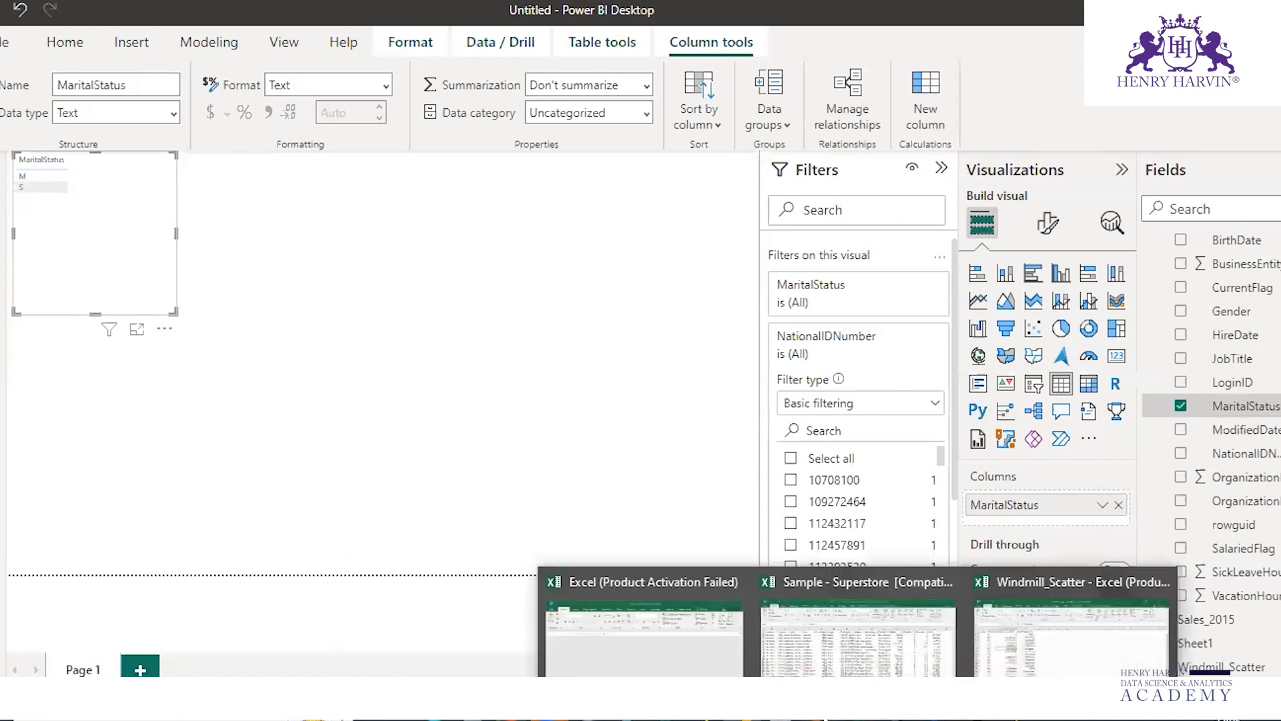
Switch to SQL Server Management Studio, run the SELECT query on HumanResources.Employee, and check the Chief Executive Officer's MaritalStatus
{"action": "mouse_move", "coordinate": [819, 719]}
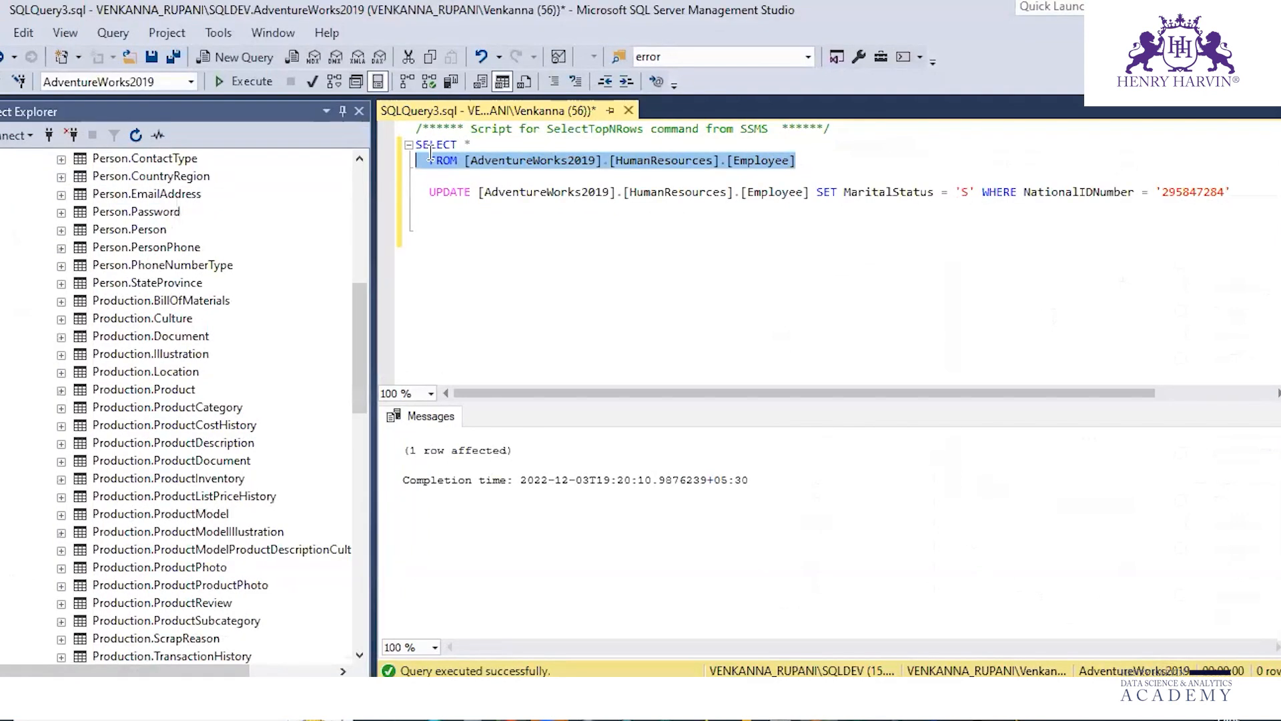
{"action": "key", "text": "F5"}
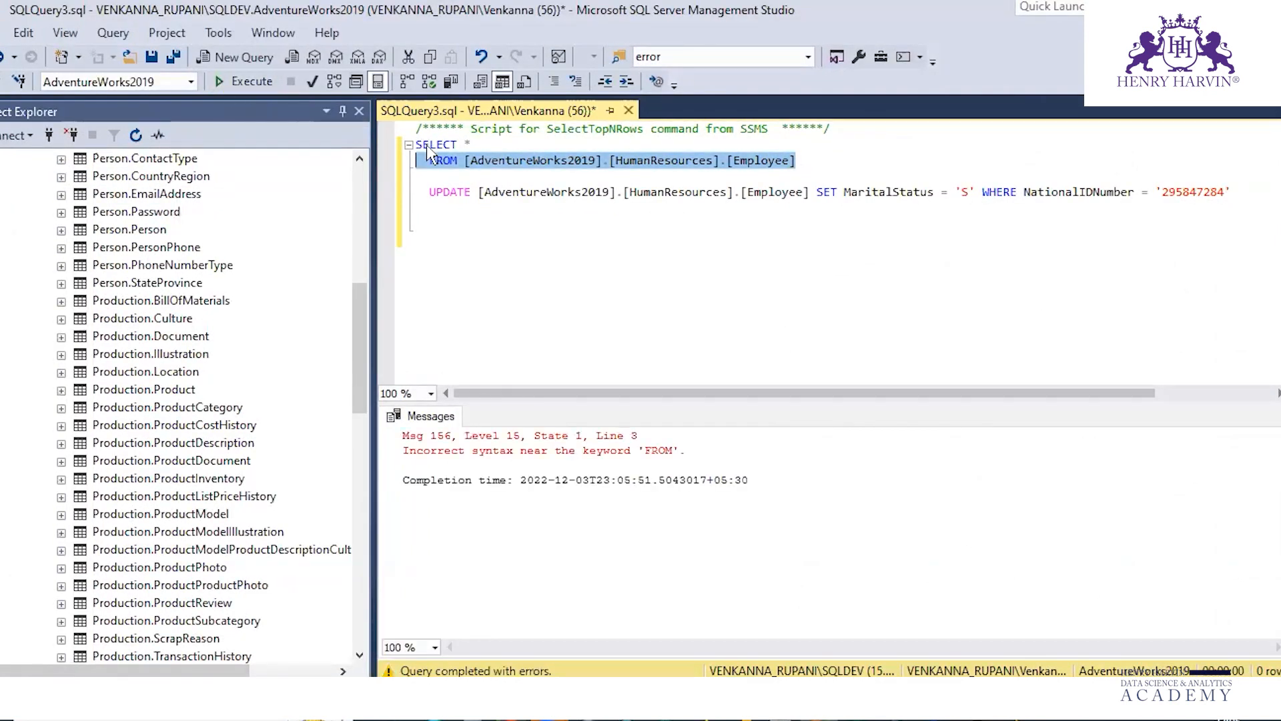
{"action": "left_click", "coordinate": [512, 161]}
{"action": "mouse_move", "coordinate": [417, 145]}
{"action": "left_mouse_down"}
{"action": "mouse_move", "coordinate": [458, 160]}
{"action": "mouse_move", "coordinate": [699, 160]}
{"action": "mouse_move", "coordinate": [420, 176]}
{"action": "left_mouse_up"}
{"action": "key", "text": "F5"}
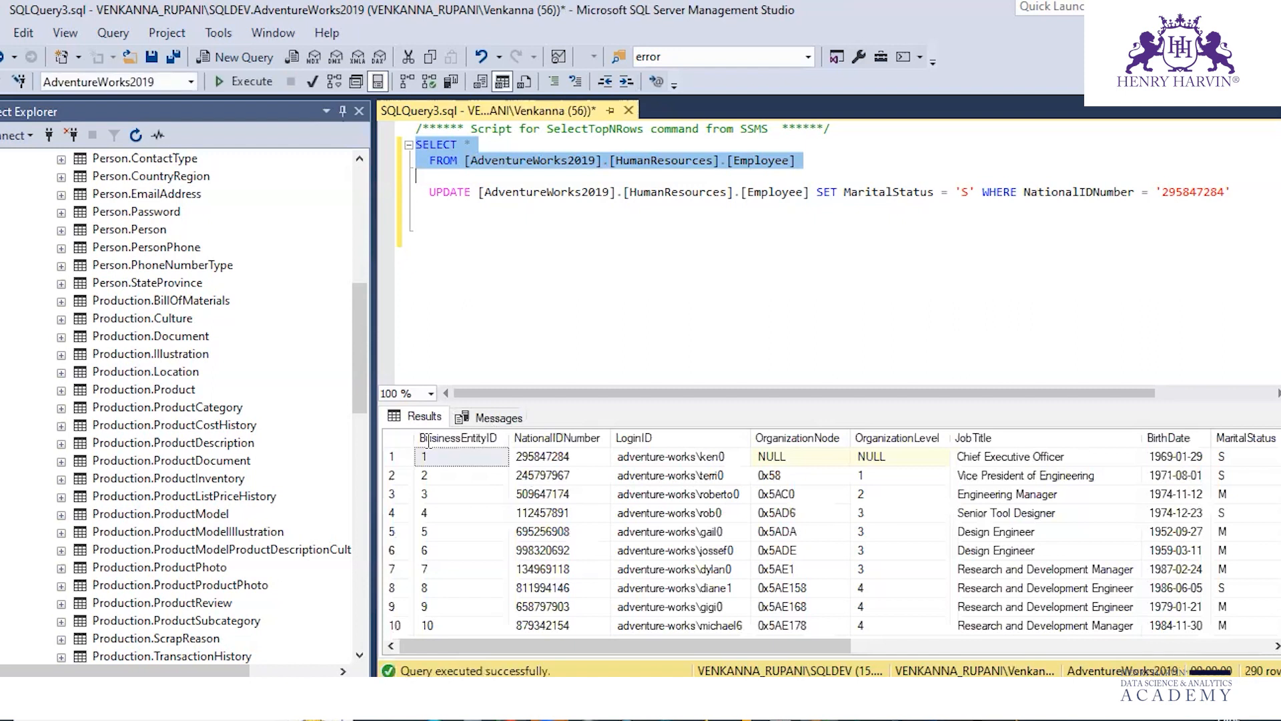
{"action": "scroll", "coordinate": [923, 469], "scroll_direction": "down", "scroll_amount": 1}
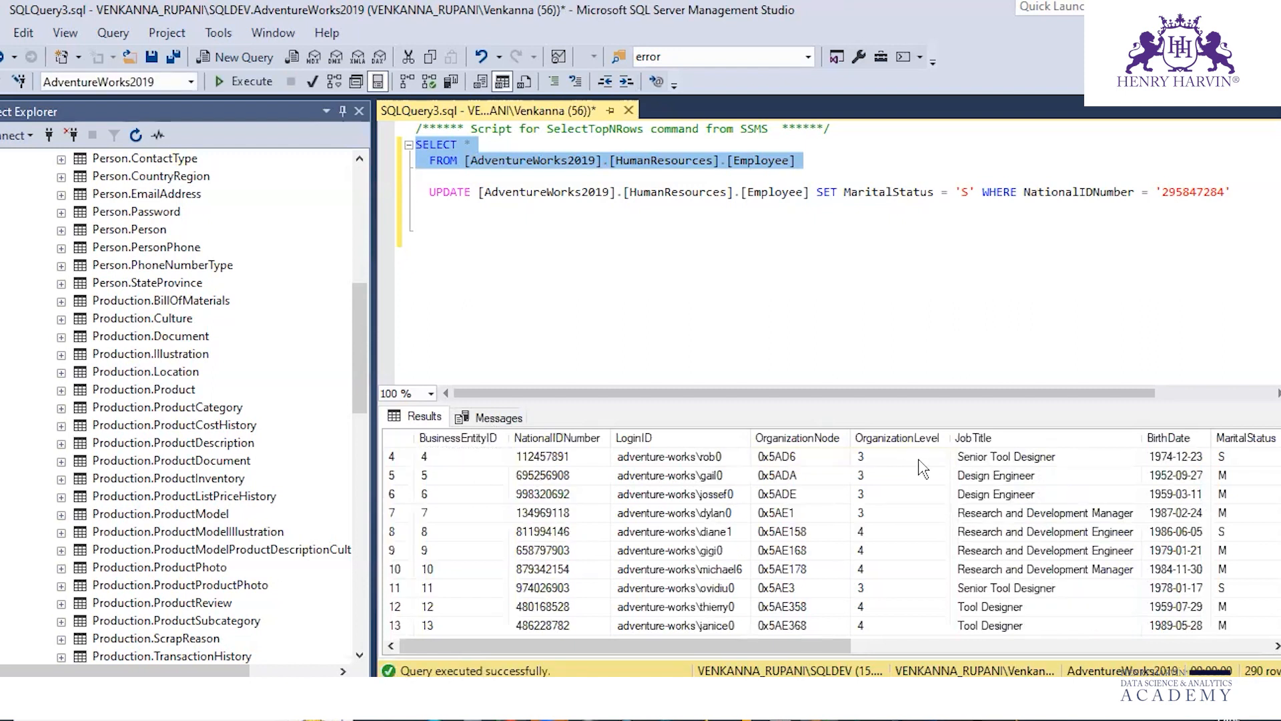
{"action": "scroll", "coordinate": [1008, 466], "scroll_direction": "down", "scroll_amount": 8}
{"action": "scroll", "coordinate": [1013, 466], "scroll_direction": "up", "scroll_amount": 9}
{"action": "left_click", "coordinate": [1014, 466]}
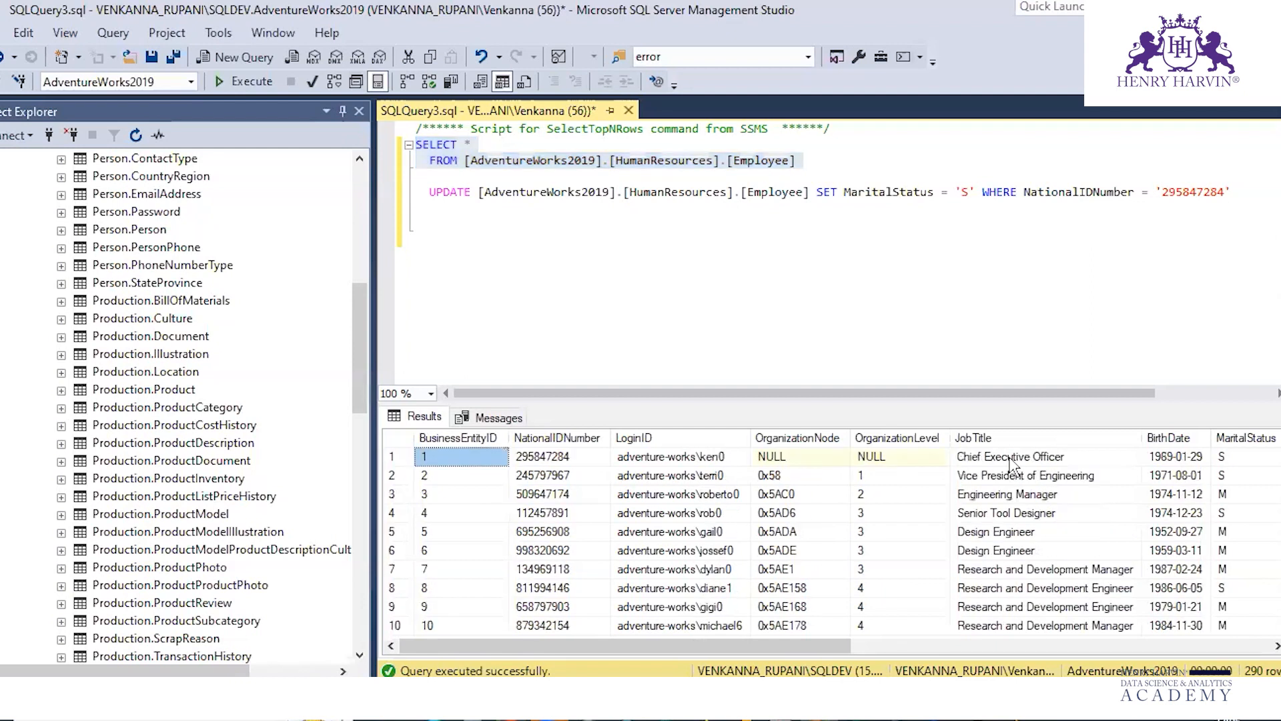
{"action": "left_click", "coordinate": [1013, 460]}
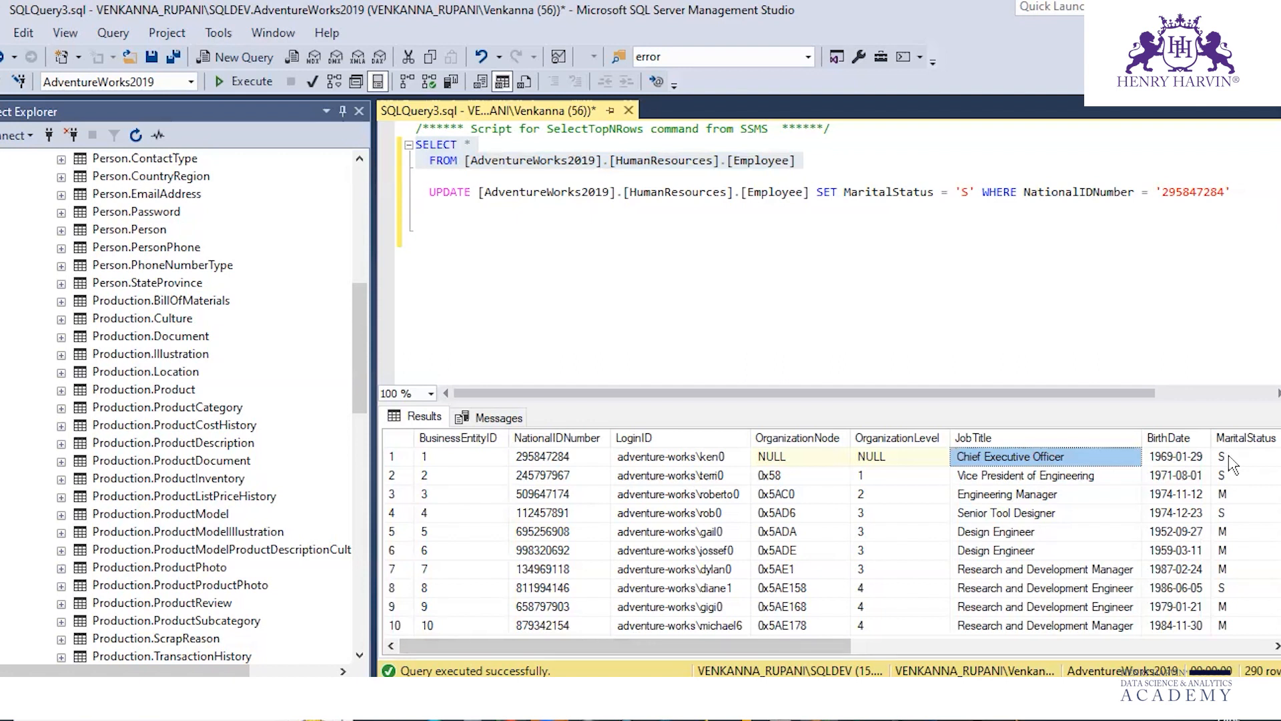
Copy the NationalIDNumber from the UPDATE statement and filter the MaritalStatus table in Power BI Desktop by that ID
{"action": "double_click", "coordinate": [1188, 191]}
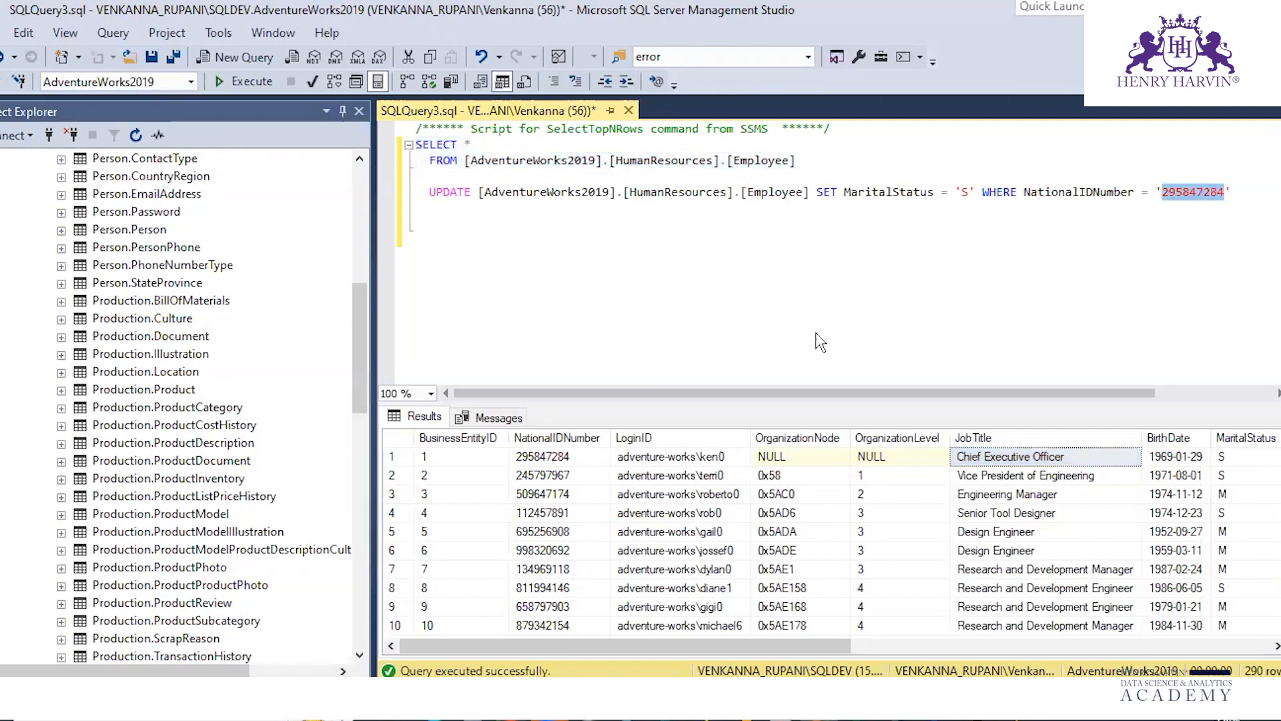
{"action": "key", "text": "ctrl+c"}
{"action": "key", "text": "alt+Tab"}
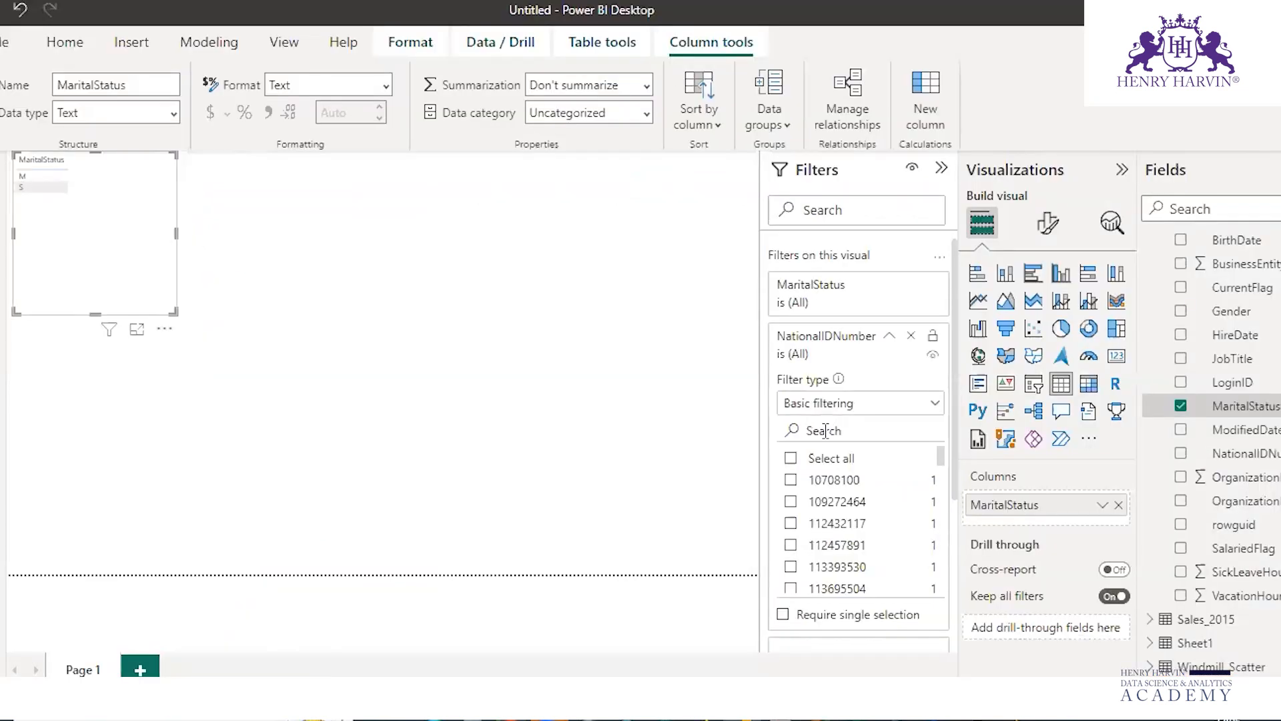
{"action": "left_click", "coordinate": [829, 429]}
{"action": "key", "text": "ctrl+v"}
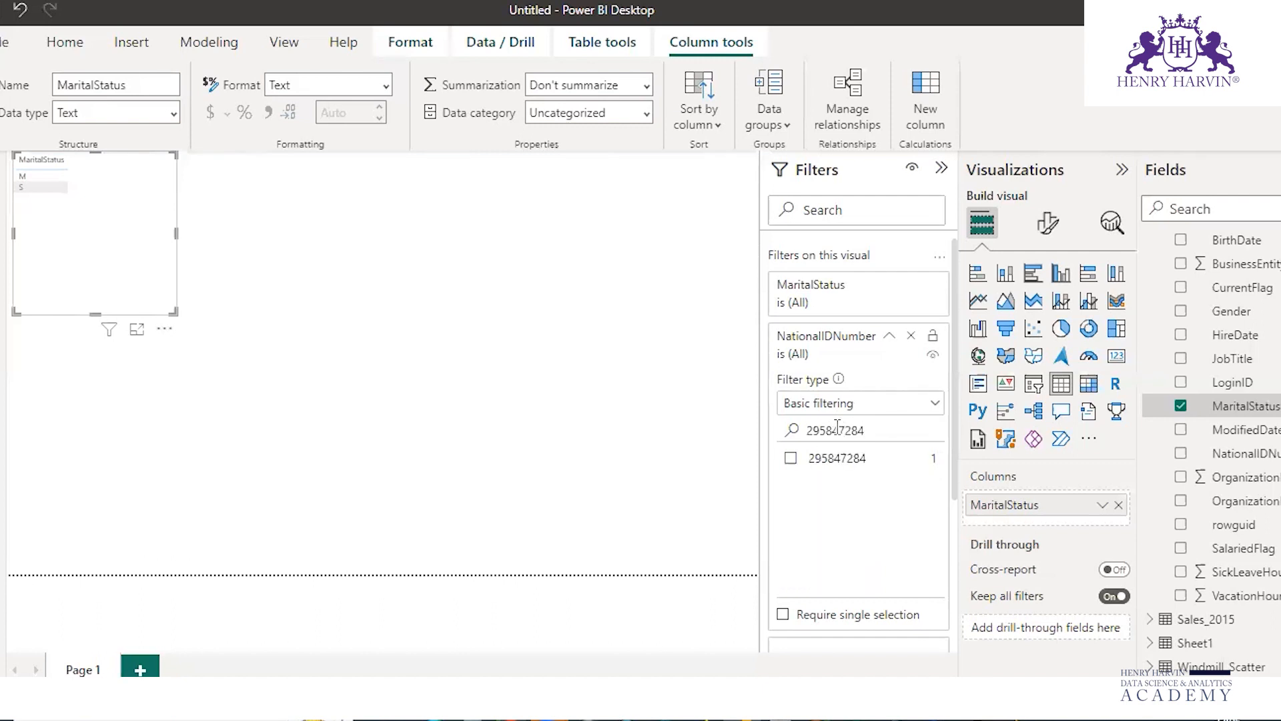
{"action": "left_click", "coordinate": [791, 458]}
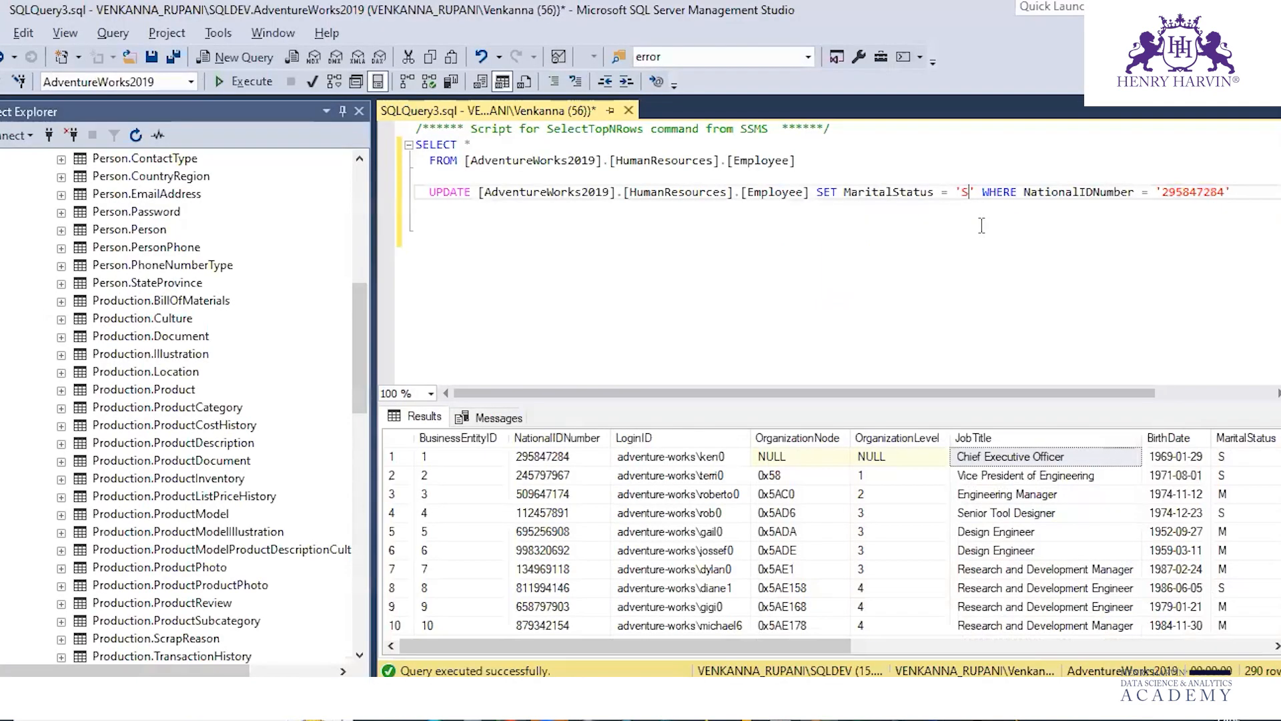
Set MaritalStatus to 'M' in the UPDATE statement in SQL Server Management Studio and execute only that statement
{"action": "key", "text": "Delete"}
{"action": "type", "text": "'"}
{"action": "key", "text": "BackSpace"}
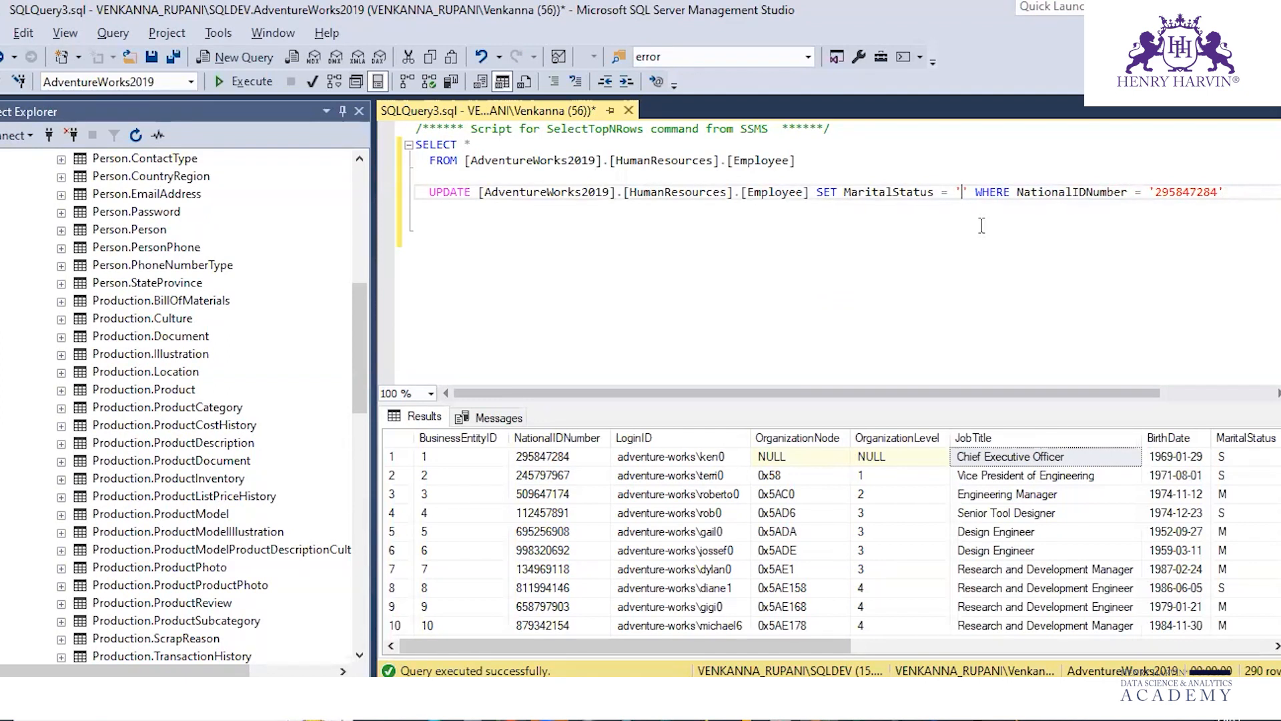
{"action": "type", "text": "M"}
{"action": "left_click", "coordinate": [429, 192]}
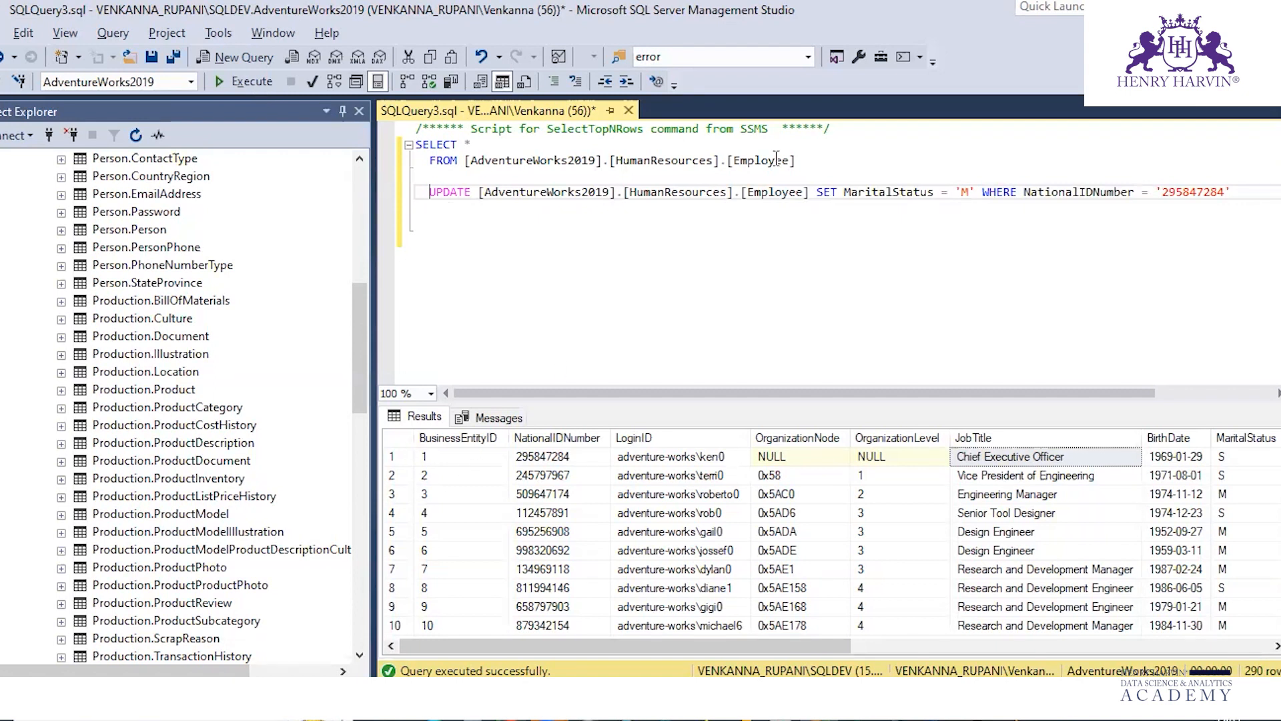
{"action": "key", "text": "shift+End"}
{"action": "key", "text": "F5"}
Rerun only the SELECT query on HumanResources.Employee to check the updated row
{"action": "left_click", "coordinate": [810, 159]}
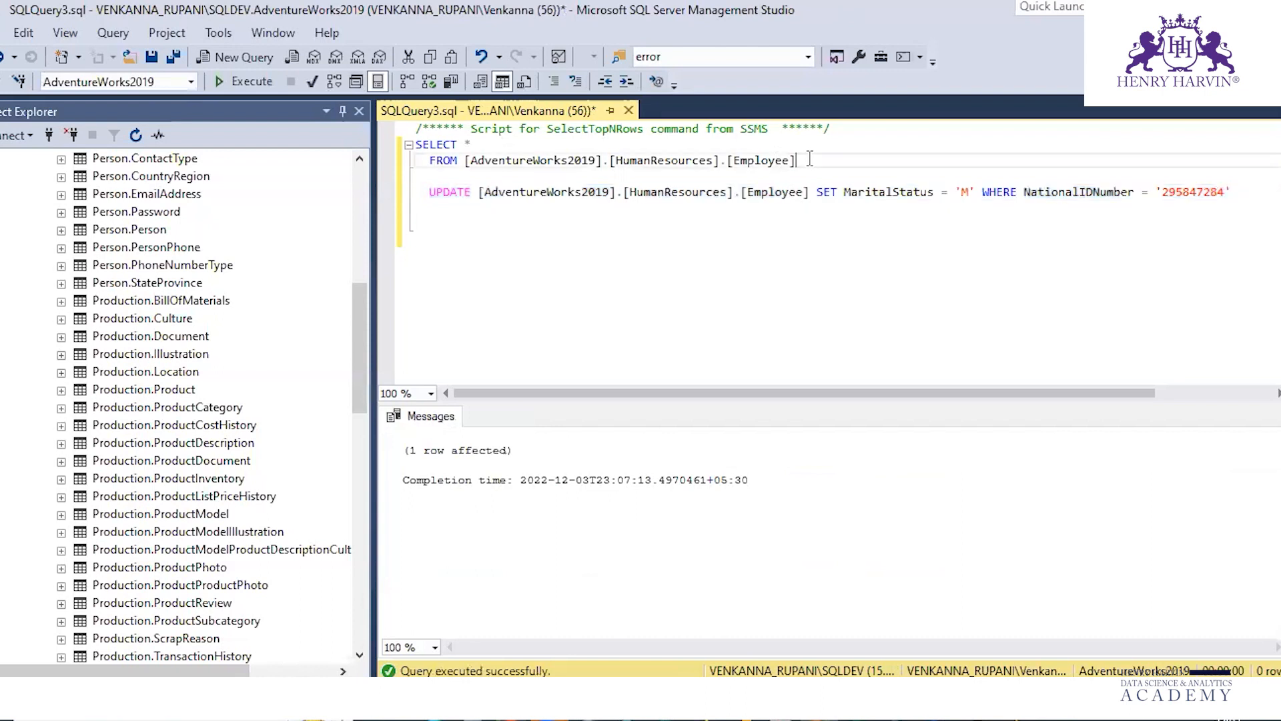
{"action": "left_click_drag", "start_coordinate": [810, 158], "coordinate": [418, 145]}
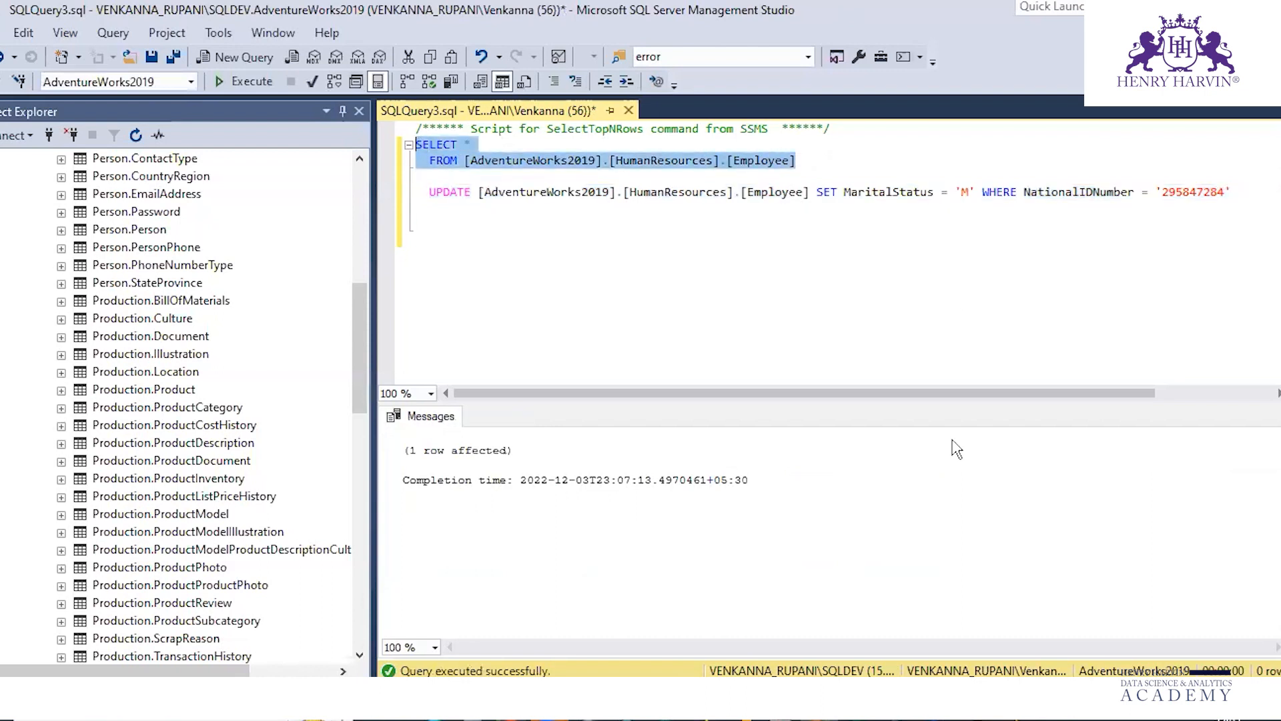
{"action": "key", "text": "F5"}
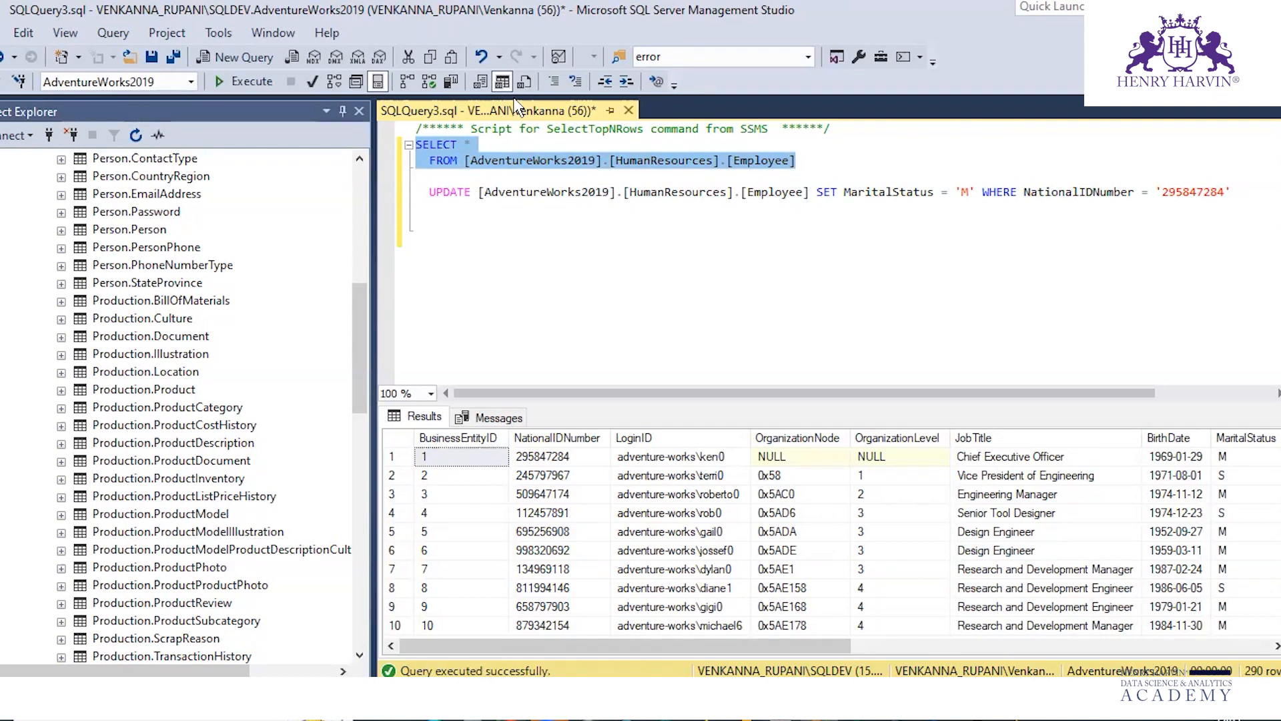
Switch to Power BI Desktop and refresh the report data behind the filtered MaritalStatus table
{"action": "key", "text": "alt+Tab"}
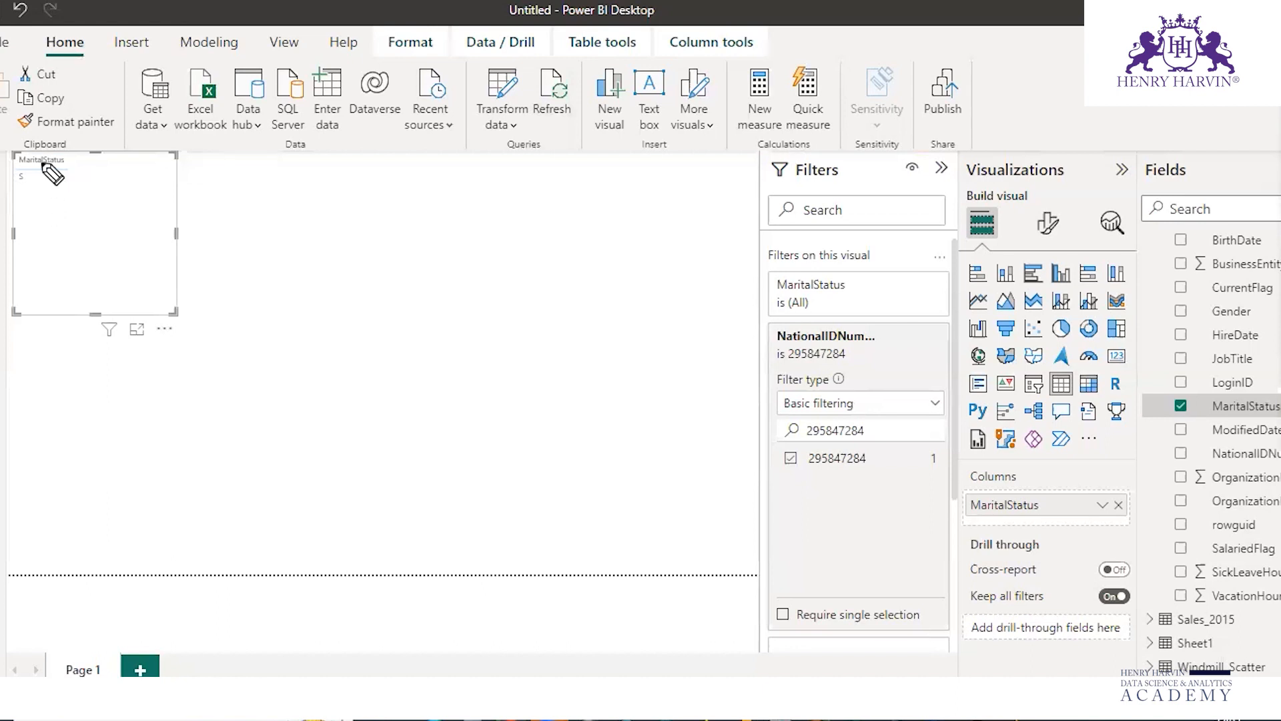
{"action": "left_click_drag", "start_coordinate": [48, 175], "coordinate": [41, 177]}
{"action": "left_click", "coordinate": [1238, 144]}
{"action": "left_click", "coordinate": [563, 110]}
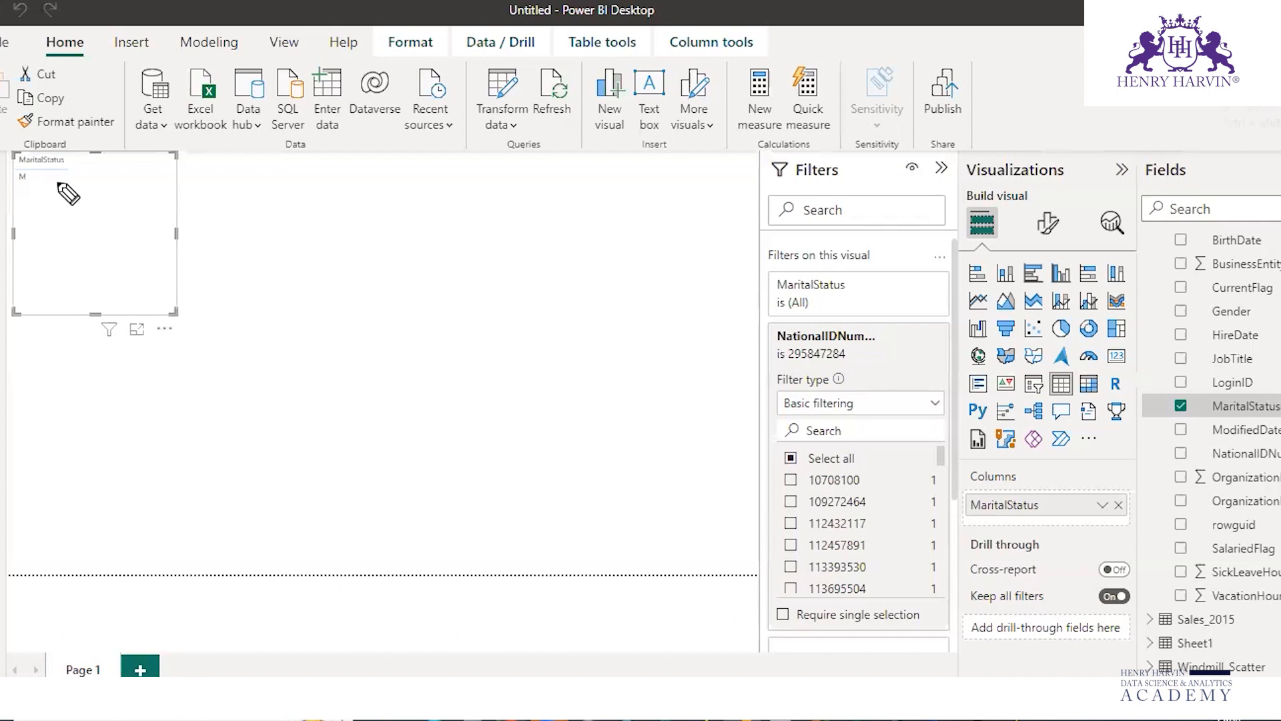
{"action": "mouse_move", "coordinate": [40, 191]}
{"action": "left_mouse_down"}
{"action": "mouse_move", "coordinate": [44, 170]}
{"action": "mouse_move", "coordinate": [67, 162]}
{"action": "mouse_move", "coordinate": [70, 177]}
{"action": "mouse_move", "coordinate": [27, 187]}
{"action": "left_mouse_up"}
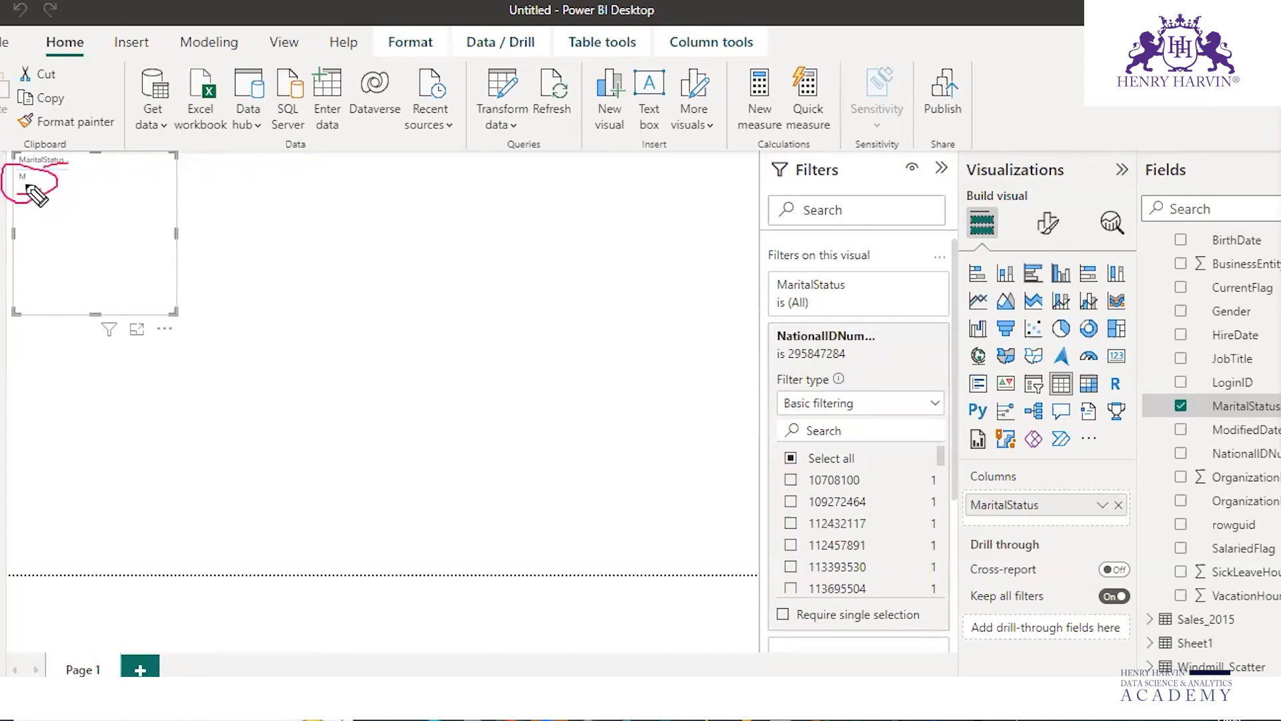
{"action": "left_click_drag", "start_coordinate": [793, 368], "coordinate": [852, 369]}
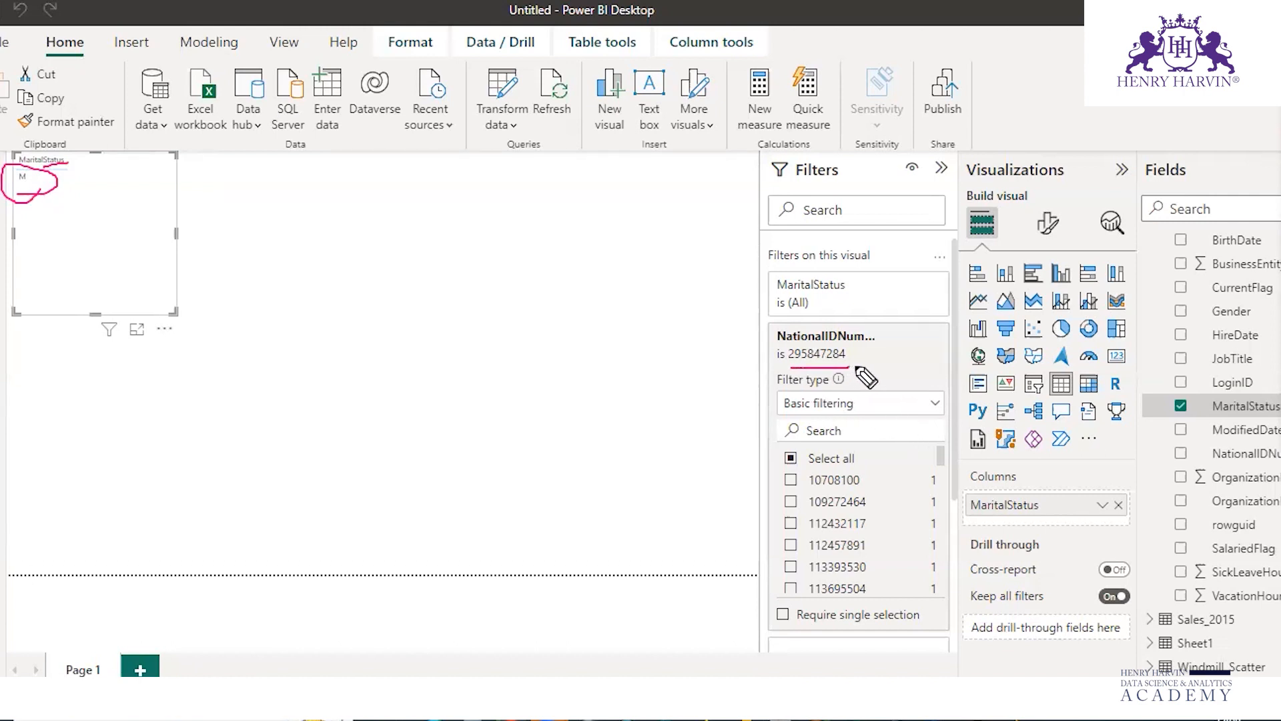
{"action": "mouse_move", "coordinate": [48, 225]}
{"action": "left_mouse_down"}
{"action": "mouse_move", "coordinate": [15, 258]}
{"action": "mouse_move", "coordinate": [50, 297]}
{"action": "mouse_move", "coordinate": [21, 283]}
{"action": "left_mouse_up"}
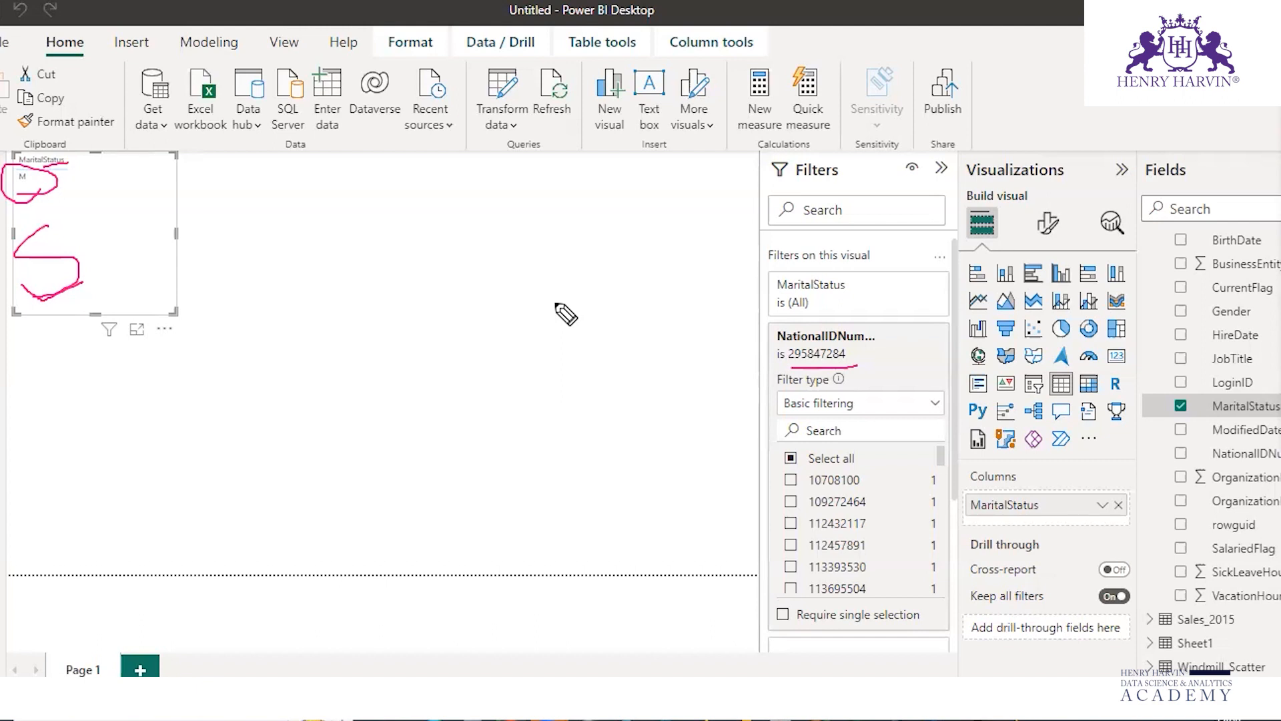
{"action": "key", "text": "Escape"}
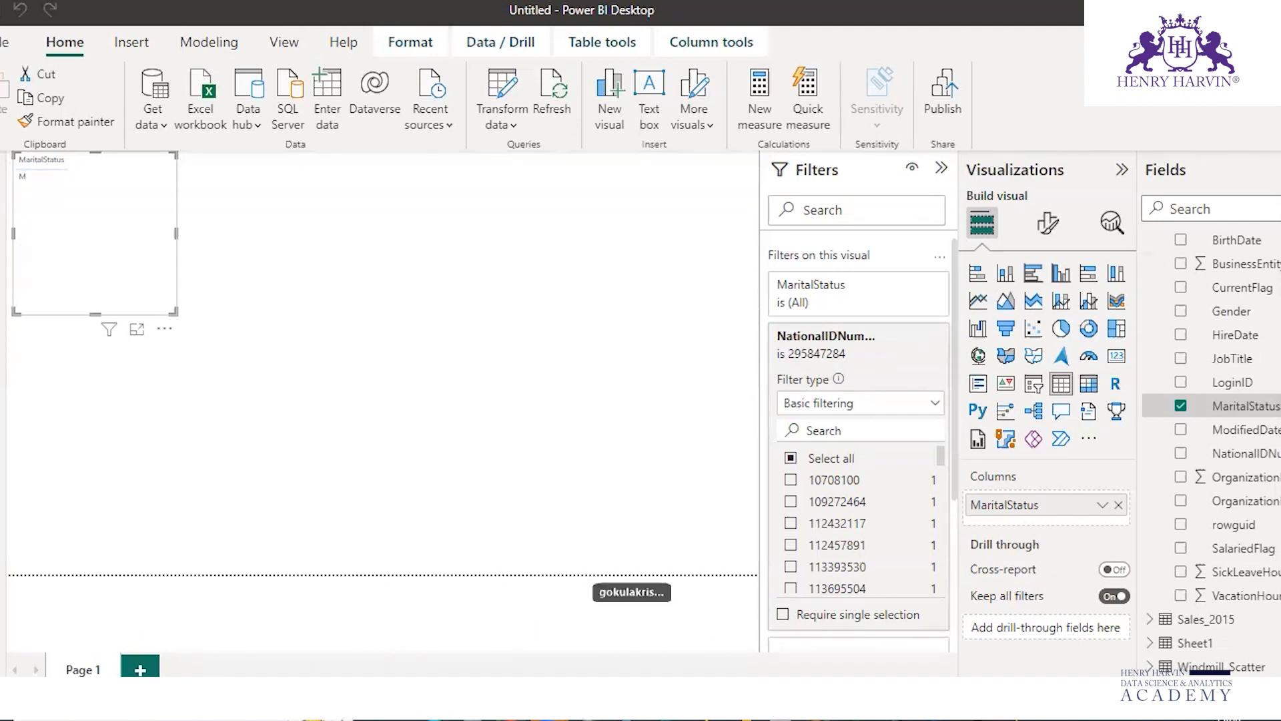
Switch to SQL Server Management Studio and select the HumanResources.Department table among the AdventureWorks2019 tables
{"action": "mouse_move", "coordinate": [819, 700]}
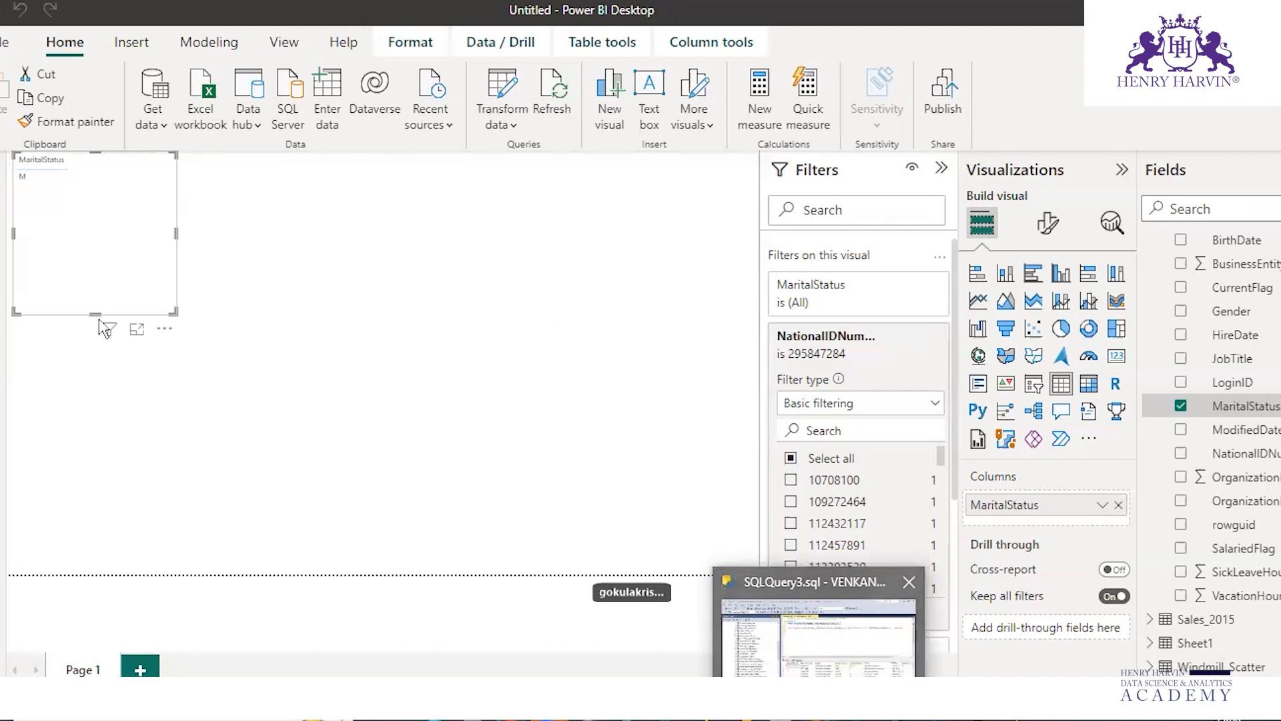
{"action": "key", "text": "alt+Tab"}
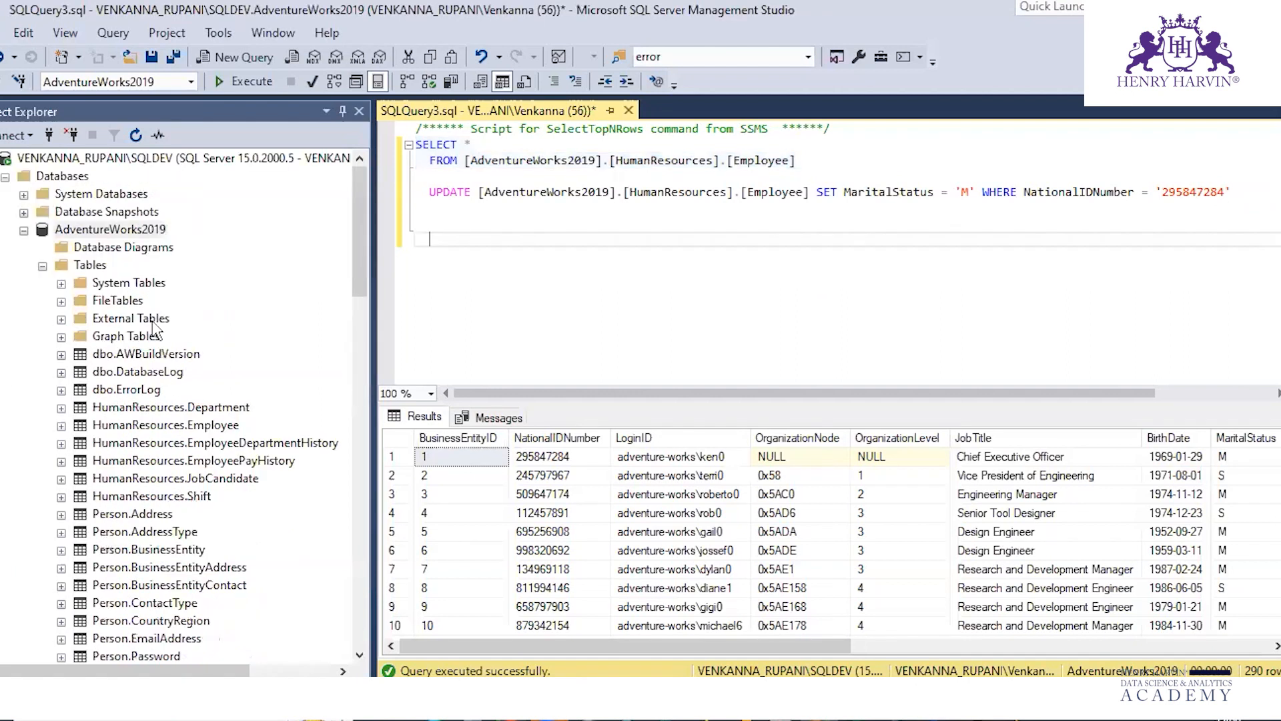
{"action": "scroll", "coordinate": [158, 336], "scroll_direction": "down", "scroll_amount": 14}
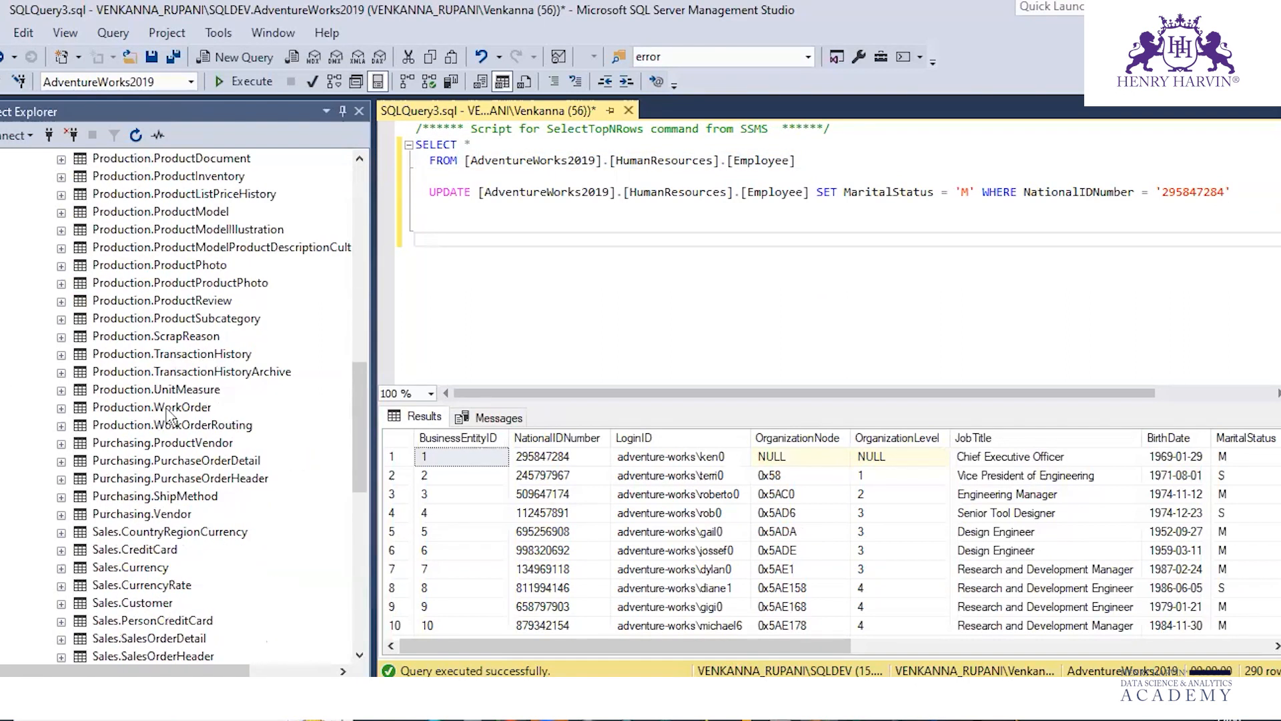
{"action": "scroll", "coordinate": [180, 442], "scroll_direction": "up", "scroll_amount": 6}
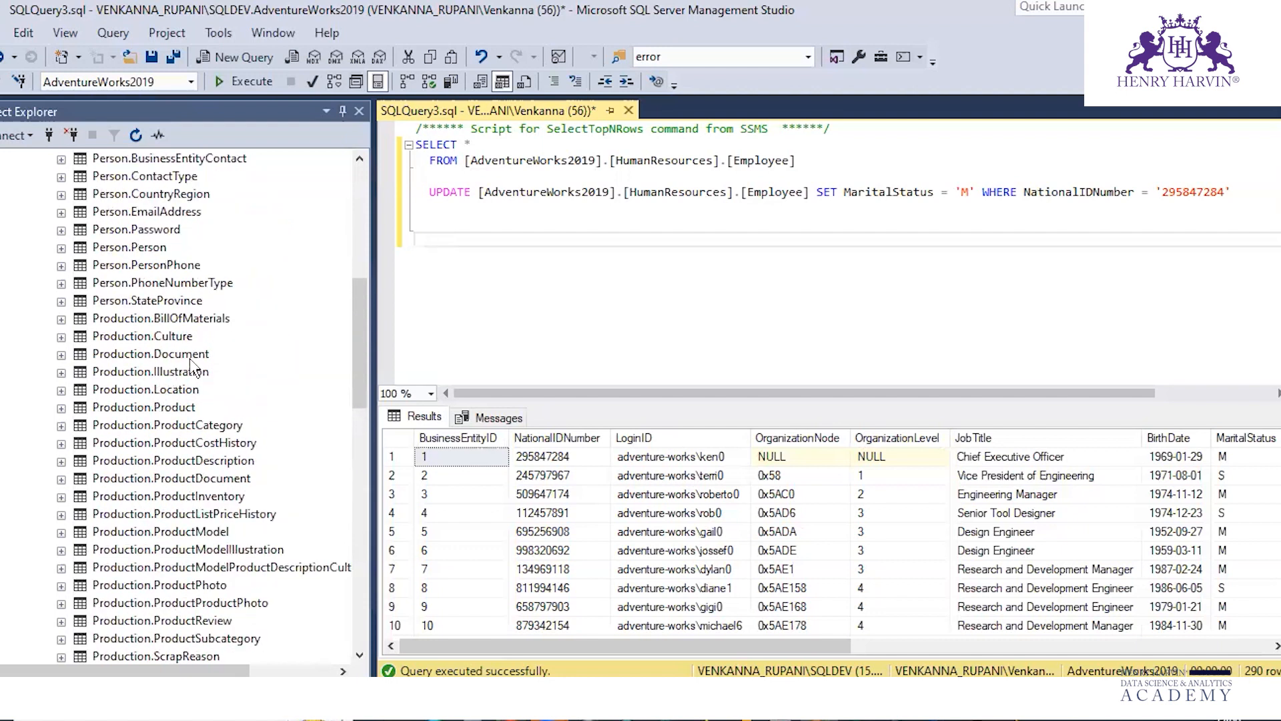
{"action": "scroll", "coordinate": [177, 323], "scroll_direction": "up", "scroll_amount": 5}
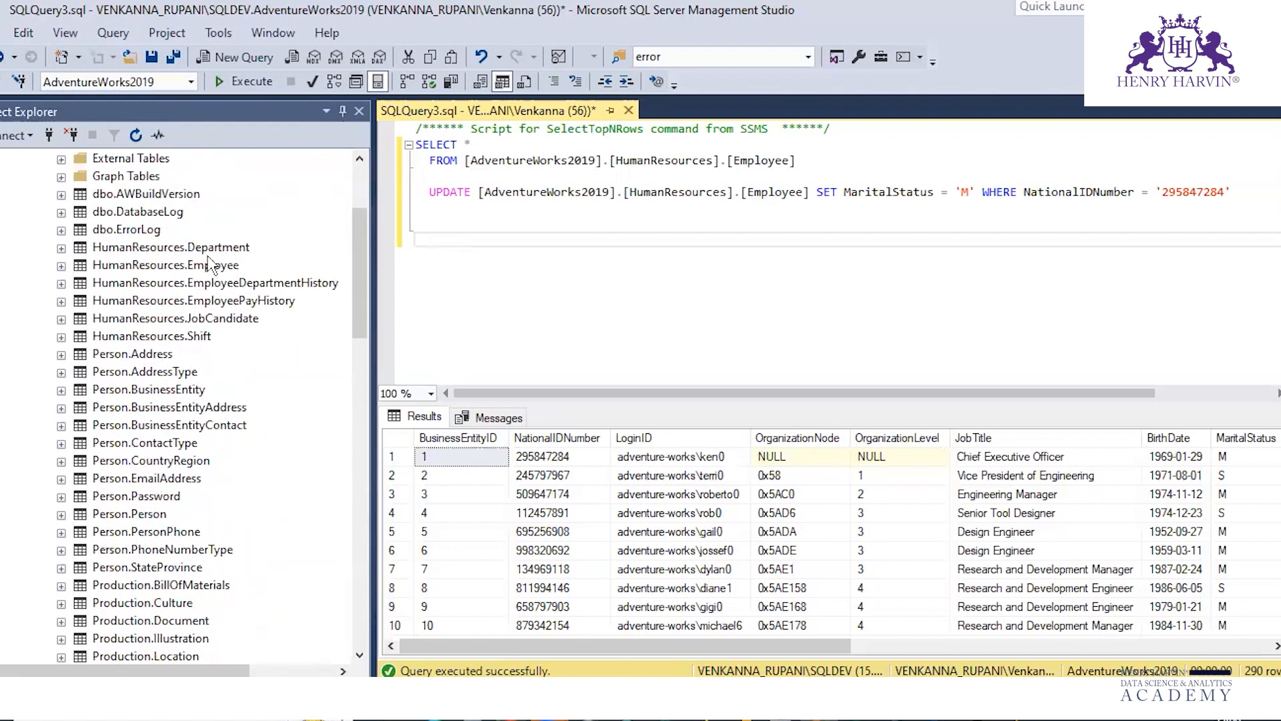
{"action": "left_click", "coordinate": [214, 254]}
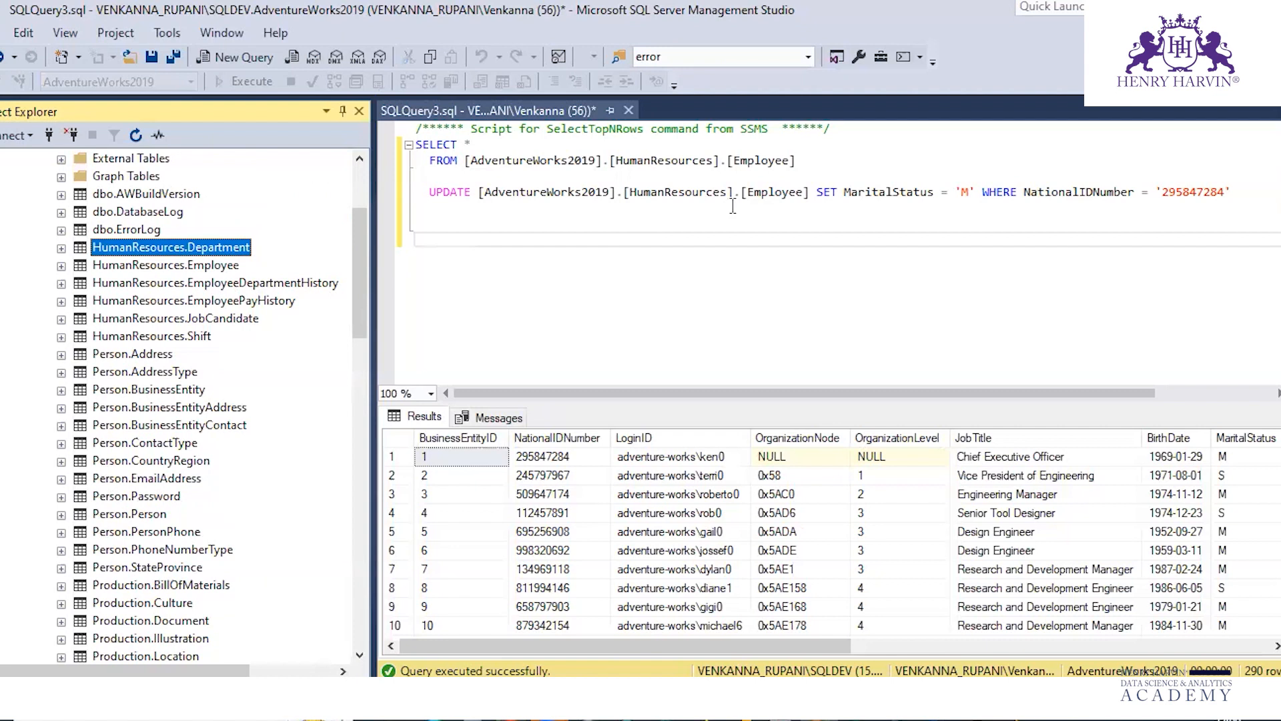
Copy the complete two-line SELECT query on HumanResources.Employee from the SQLQuery3.sql script
{"action": "left_click", "coordinate": [805, 160]}
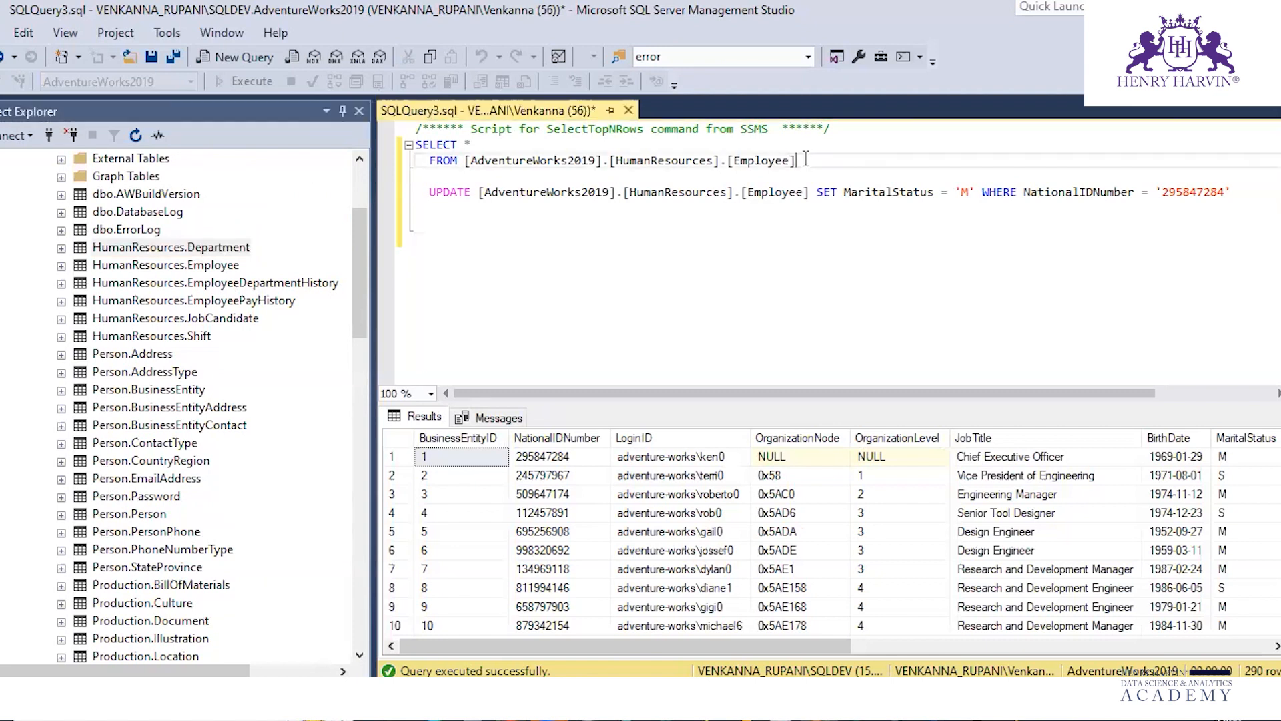
{"action": "left_click", "coordinate": [422, 145]}
{"action": "left_click_drag", "start_coordinate": [526, 161], "coordinate": [579, 173]}
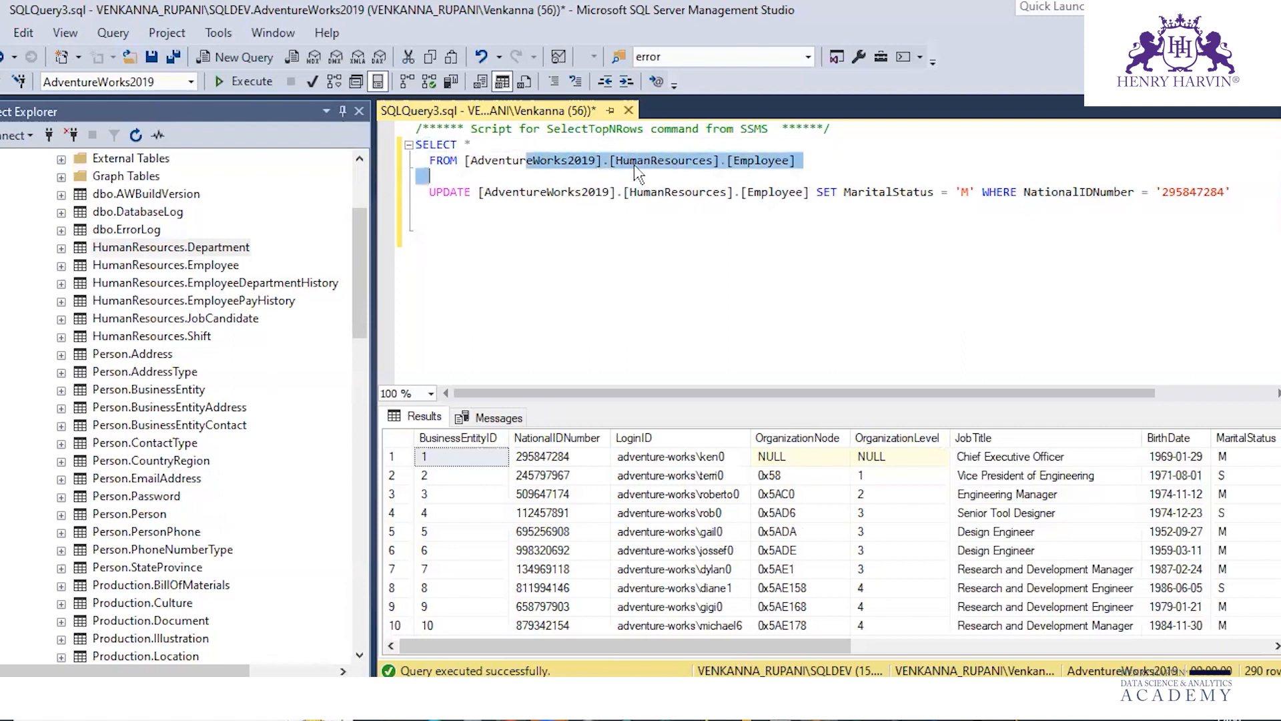
{"action": "left_click", "coordinate": [801, 159]}
{"action": "key", "text": "shift+Left"}
{"action": "key", "text": "shift+Left"}
{"action": "key", "text": "shift+Left"}
{"action": "key", "text": "shift+Left"}
{"action": "key", "text": "shift+Left"}
{"action": "key", "text": "shift+Left"}
{"action": "key", "text": "shift+Left"}
{"action": "key", "text": "shift+Left"}
{"action": "key", "text": "shift+Left"}
{"action": "key", "text": "shift+Left"}
{"action": "key", "text": "shift+Left"}
{"action": "key", "text": "shift+Left"}
{"action": "key", "text": "shift+Left"}
{"action": "key", "text": "shift+Left"}
{"action": "key", "text": "shift+Left"}
{"action": "key", "text": "shift+Left"}
{"action": "key", "text": "shift+Left"}
{"action": "key", "text": "shift+Left"}
{"action": "key", "text": "shift+Left"}
{"action": "key", "text": "shift+Left"}
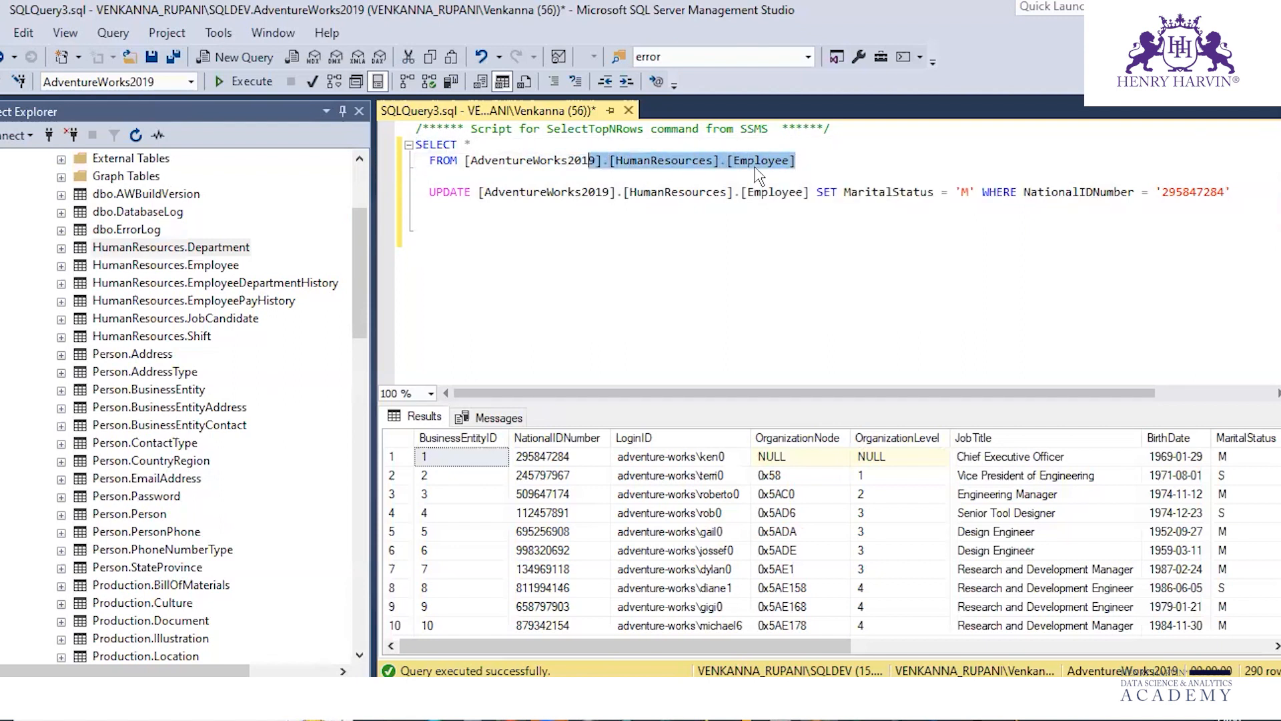
{"action": "key", "text": "shift+Left"}
{"action": "key", "text": "shift+Left"}
{"action": "key", "text": "shift+Left"}
{"action": "key", "text": "shift+Left"}
{"action": "key", "text": "shift+Left"}
{"action": "key", "text": "shift+Left"}
{"action": "key", "text": "shift+Left"}
{"action": "key", "text": "shift+Left"}
{"action": "key", "text": "shift+Left"}
{"action": "key", "text": "shift+Left"}
{"action": "key", "text": "shift+Left"}
{"action": "key", "text": "shift+Left"}
{"action": "key", "text": "shift+Left"}
{"action": "key", "text": "shift+Left"}
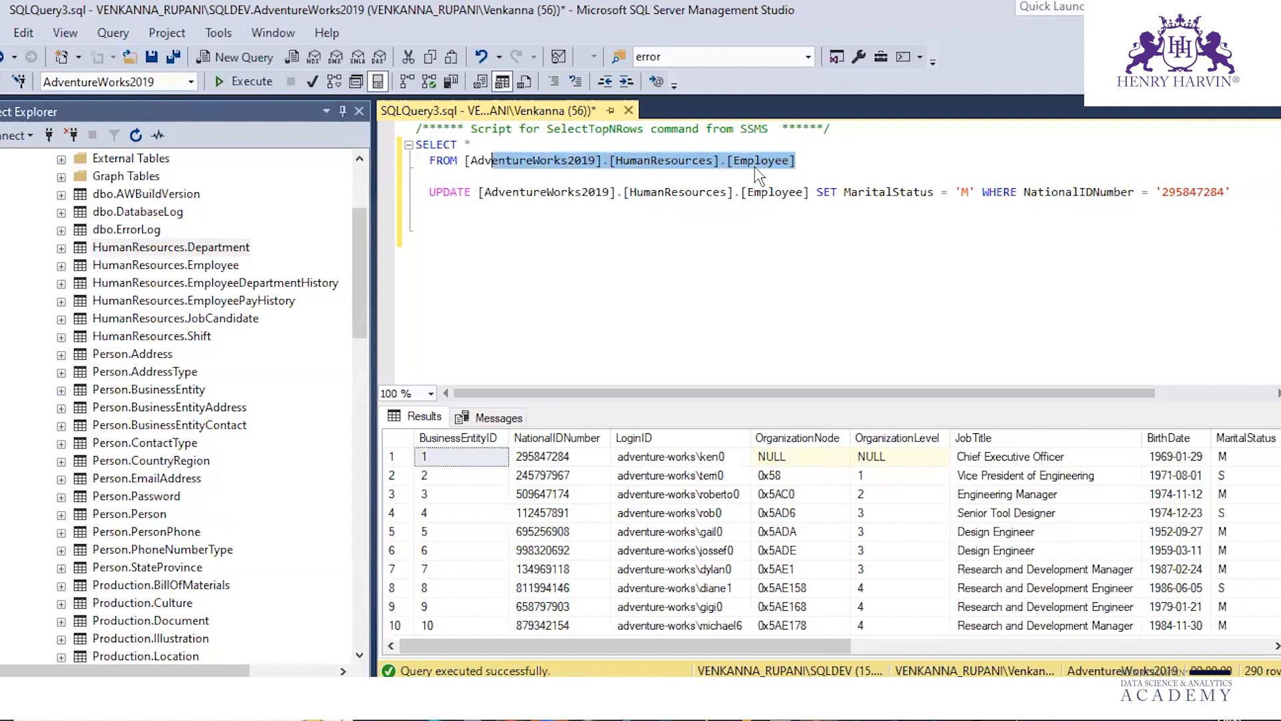
{"action": "key", "text": "shift+Left"}
{"action": "key", "text": "shift+Left"}
{"action": "key", "text": "shift+Left"}
{"action": "key", "text": "shift+Left"}
{"action": "key", "text": "shift+Left"}
{"action": "key", "text": "shift+Left"}
{"action": "key", "text": "shift+Left"}
{"action": "key", "text": "shift+Left"}
{"action": "key", "text": "shift+Left"}
{"action": "key", "text": "shift+Left"}
{"action": "key", "text": "shift+Left"}
{"action": "key", "text": "shift+Left"}
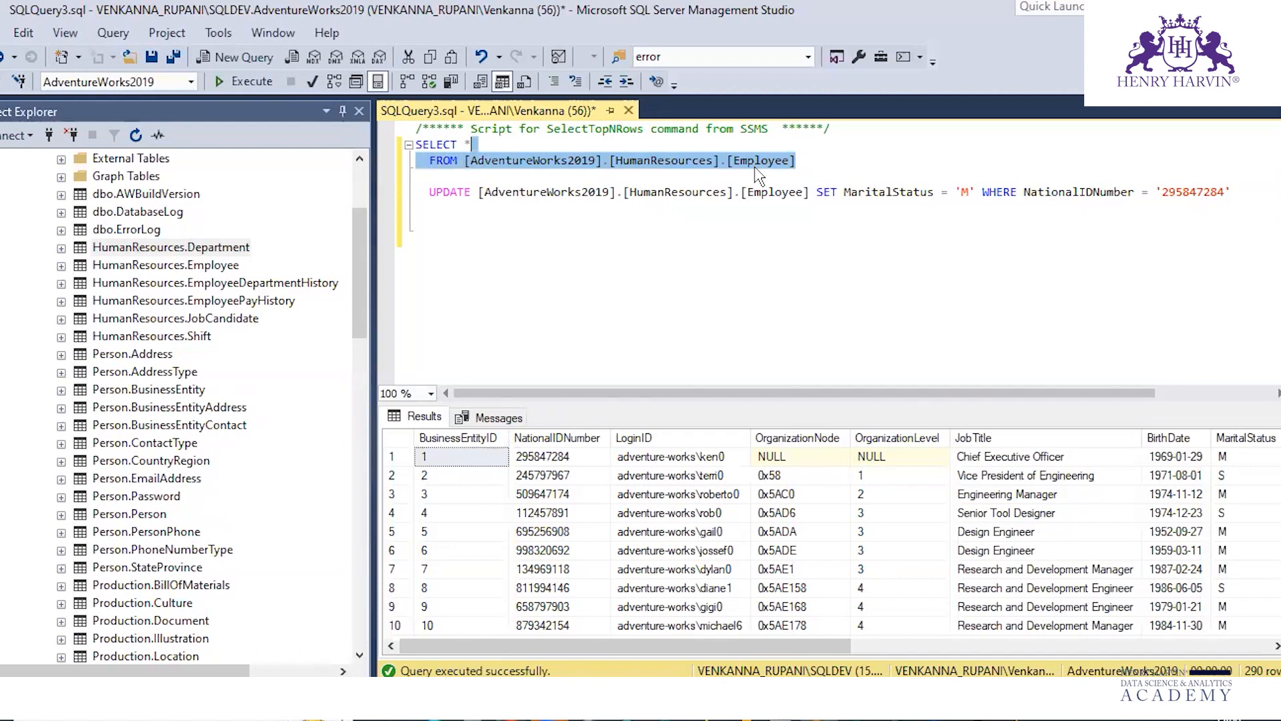
{"action": "key", "text": "shift+Left"}
{"action": "key", "text": "shift+Left"}
{"action": "key", "text": "shift+Left"}
{"action": "key", "text": "shift+Left"}
{"action": "key", "text": "shift+Left"}
{"action": "key", "text": "shift+Left"}
{"action": "key", "text": "shift+Left"}
{"action": "key", "text": "shift+Left"}
{"action": "key", "text": "ctrl+c"}
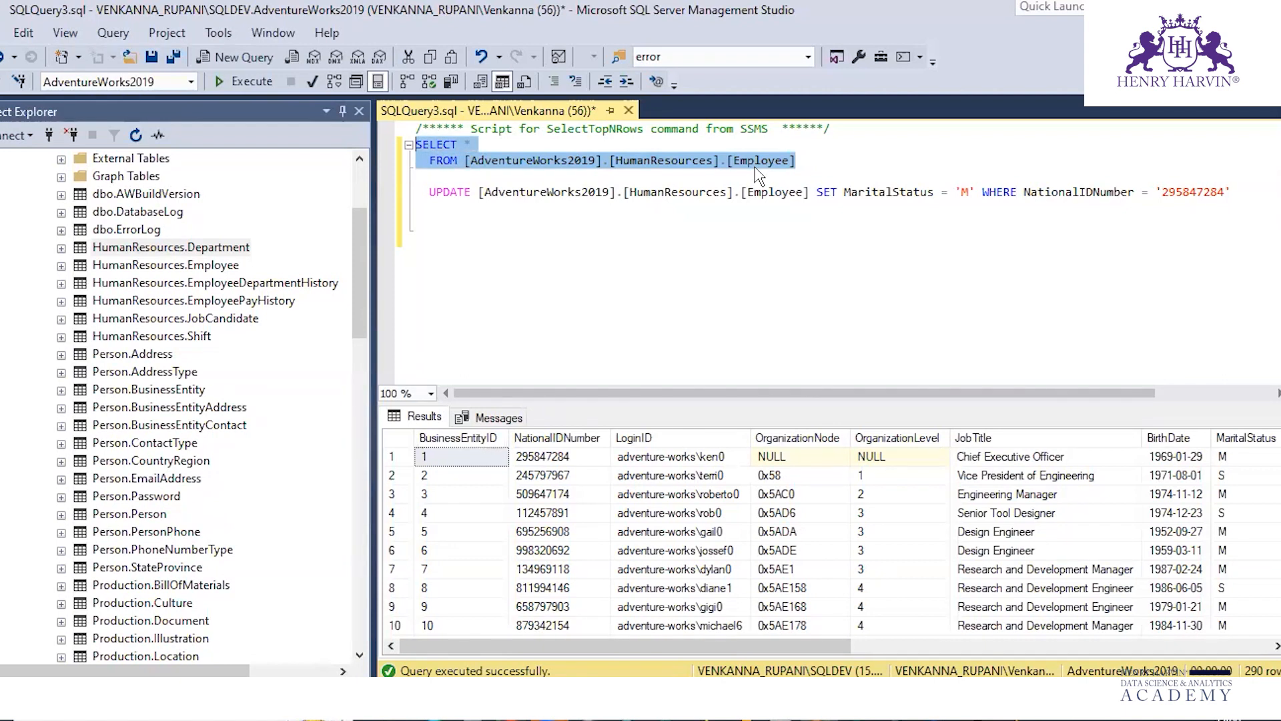
Paste a copy of the SELECT query between the existing Employee query and the UPDATE statement, separated by blank lines
{"action": "left_click", "coordinate": [814, 163]}
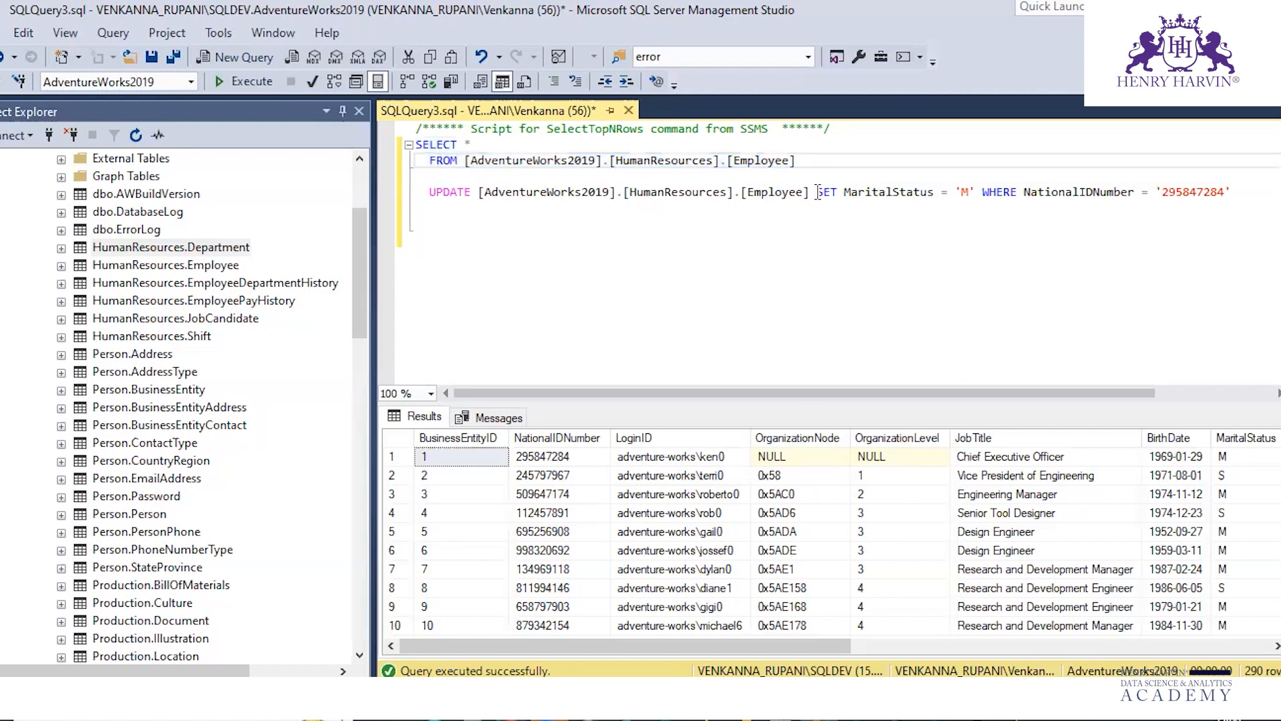
{"action": "key", "text": "Return"}
{"action": "key", "text": "Return"}
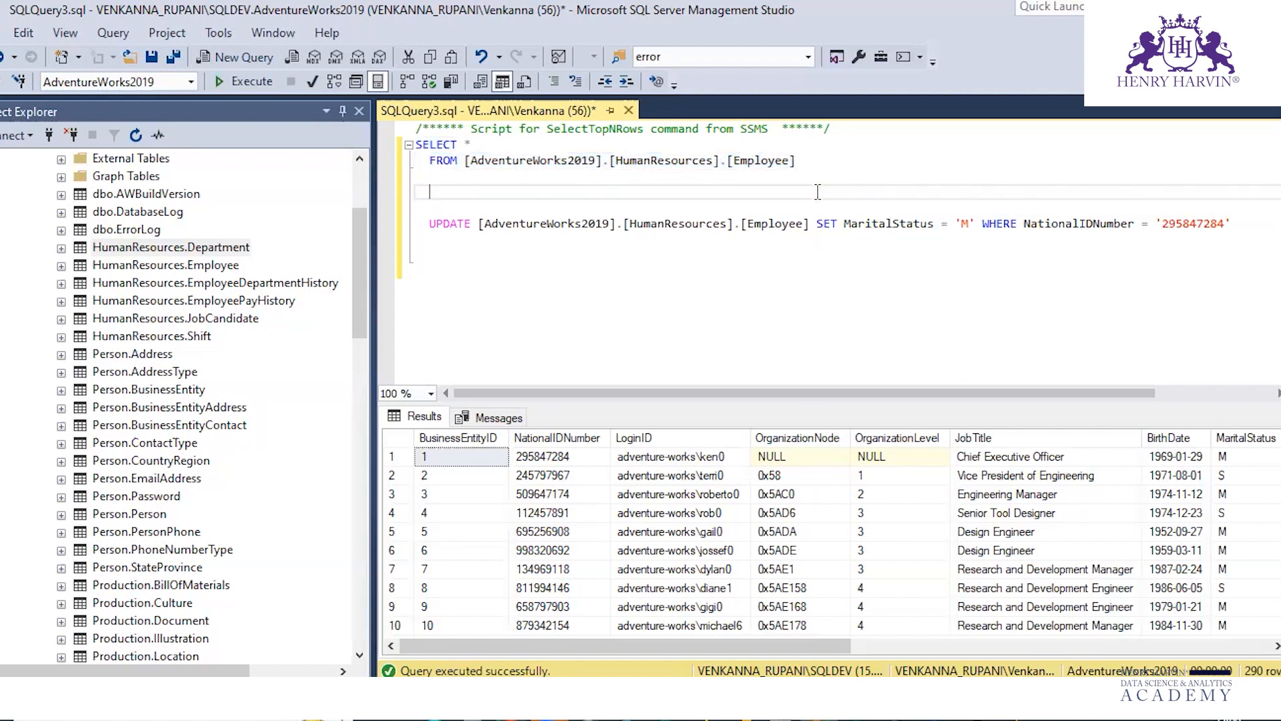
{"action": "key", "text": "BackSpace"}
{"action": "key", "text": "BackSpace"}
{"action": "key", "text": "Return"}
{"action": "key", "text": "Return"}
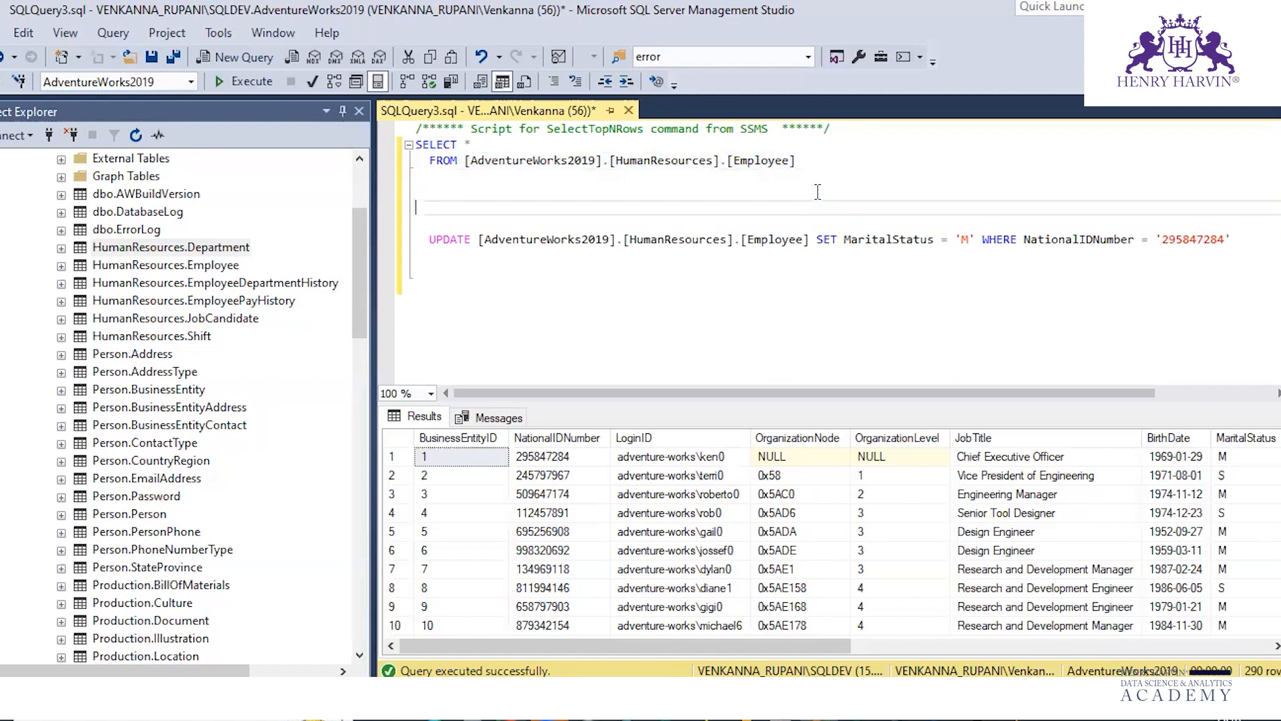
{"action": "key", "text": "ctrl+v"}
Replace the [Employee] table name in the pasted SELECT query with Department
{"action": "key", "text": "BackSpace"}
{"action": "key", "text": "BackSpace"}
{"action": "key", "text": "BackSpace"}
{"action": "key", "text": "BackSpace"}
{"action": "key", "text": "BackSpace"}
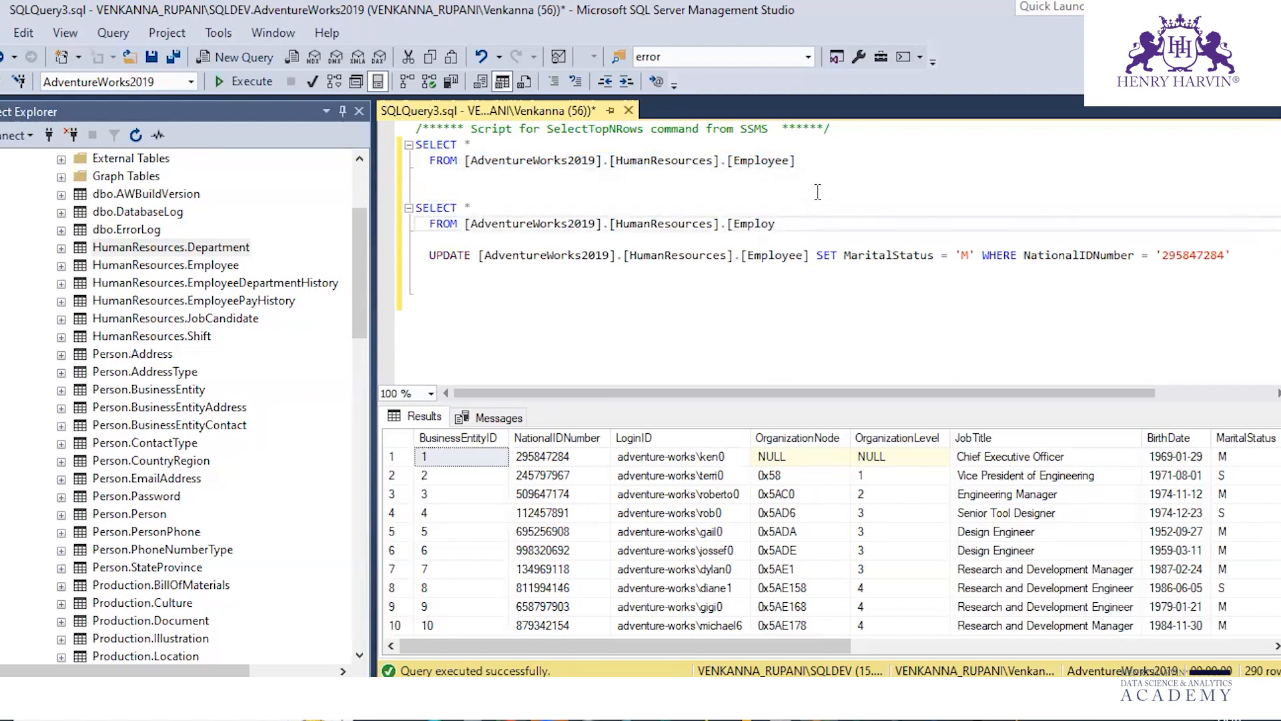
{"action": "key", "text": "BackSpace"}
{"action": "key", "text": "BackSpace"}
{"action": "key", "text": "BackSpace"}
{"action": "key", "text": "BackSpace"}
{"action": "key", "text": "BackSpace"}
{"action": "type", "text": "dE"}
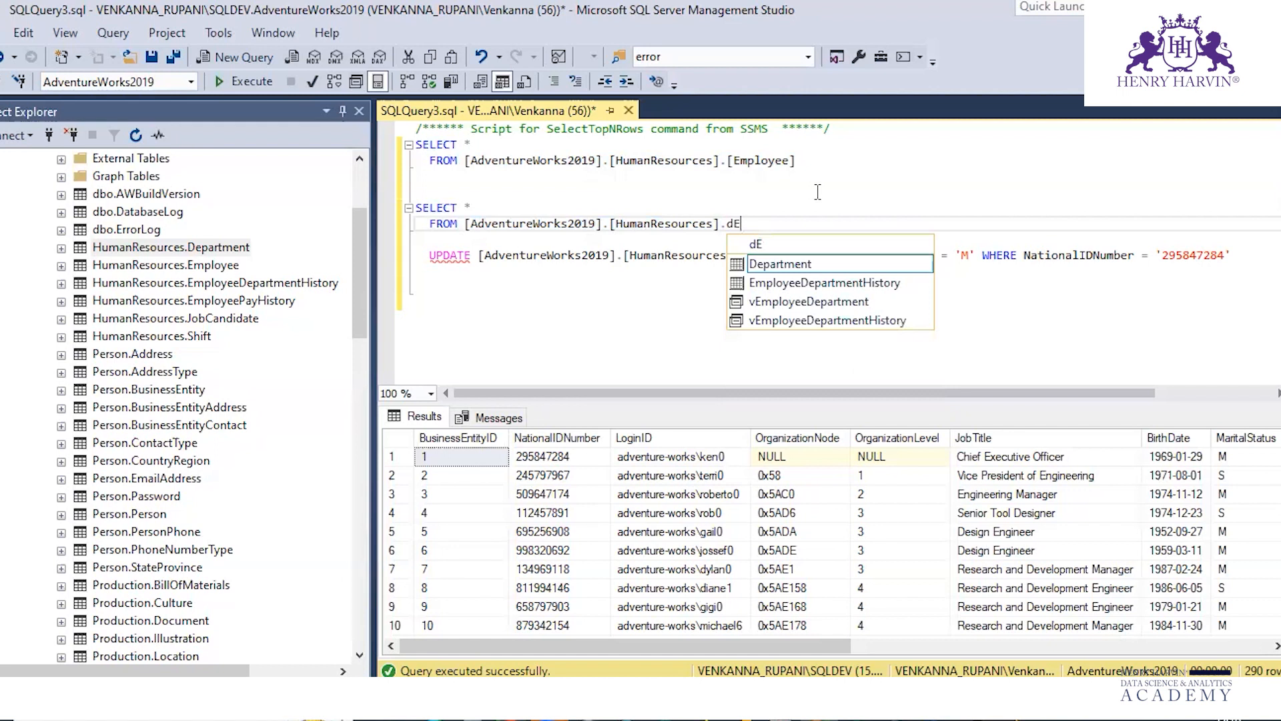
{"action": "double_click", "coordinate": [800, 266]}
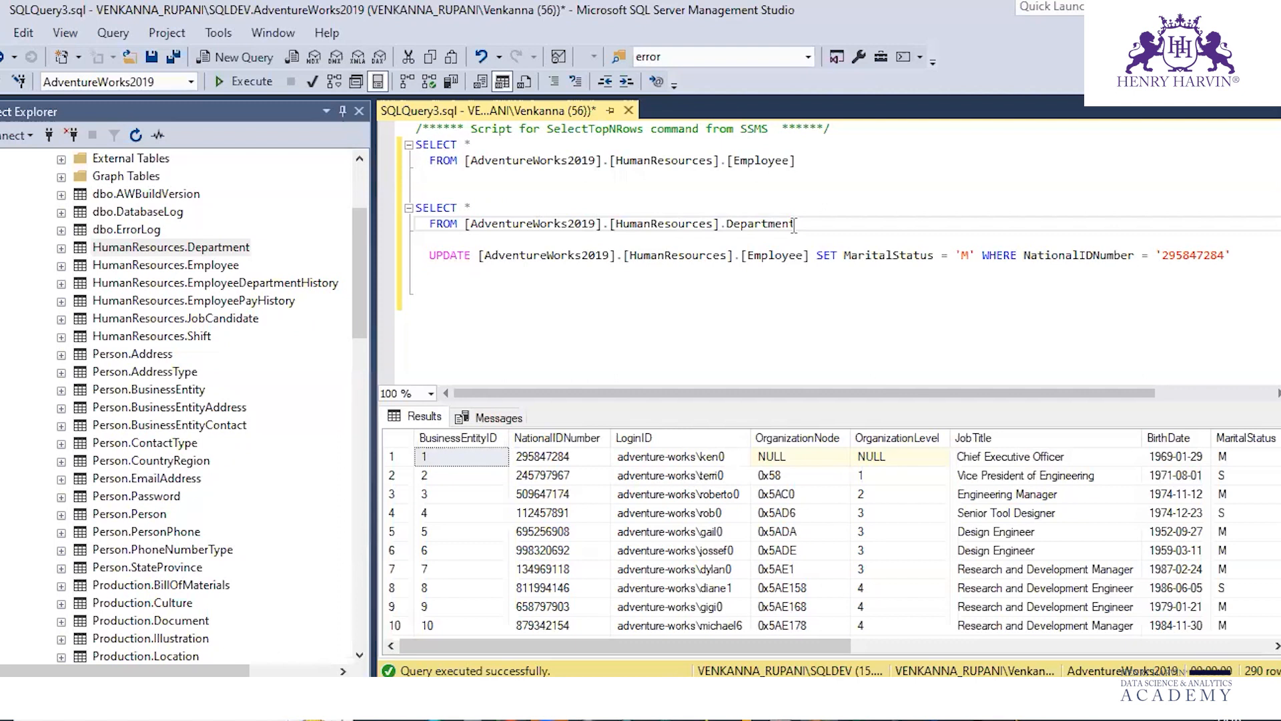
Run only the SELECT query on HumanResources.Department to view its rows
{"action": "key", "text": "shift+Up"}
{"action": "key", "text": "shift+Home"}
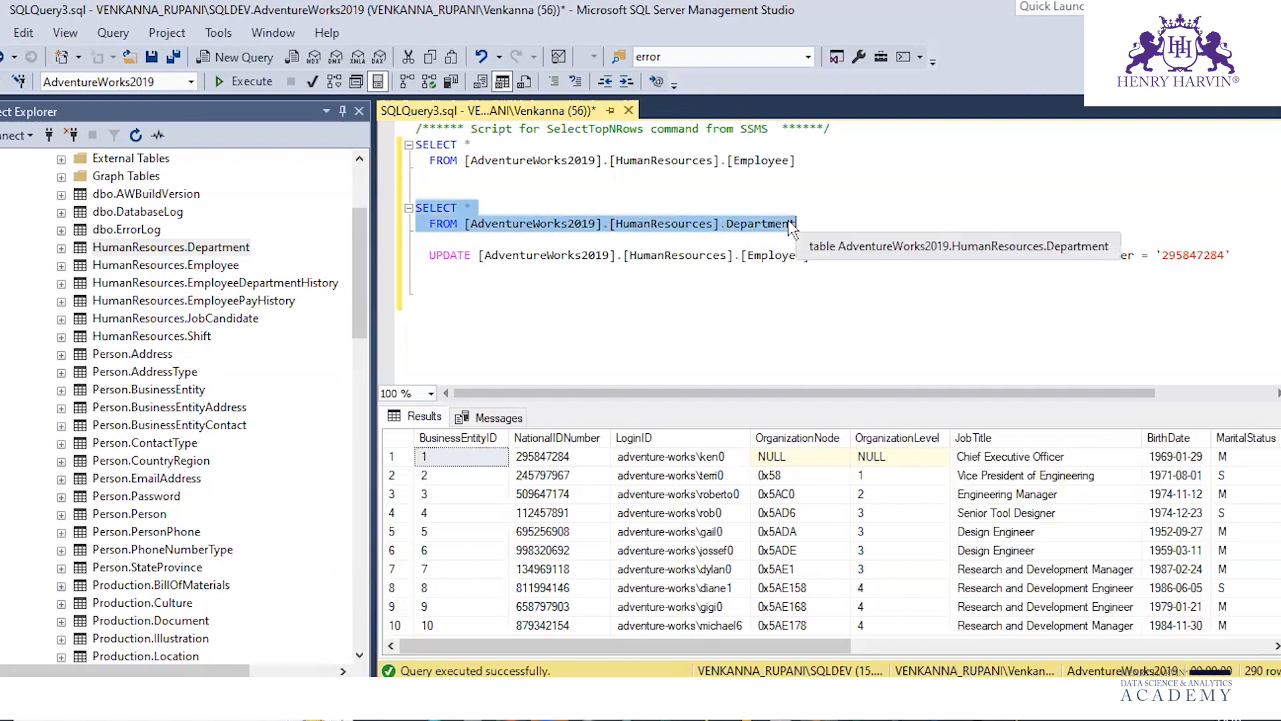
{"action": "key", "text": "F5"}
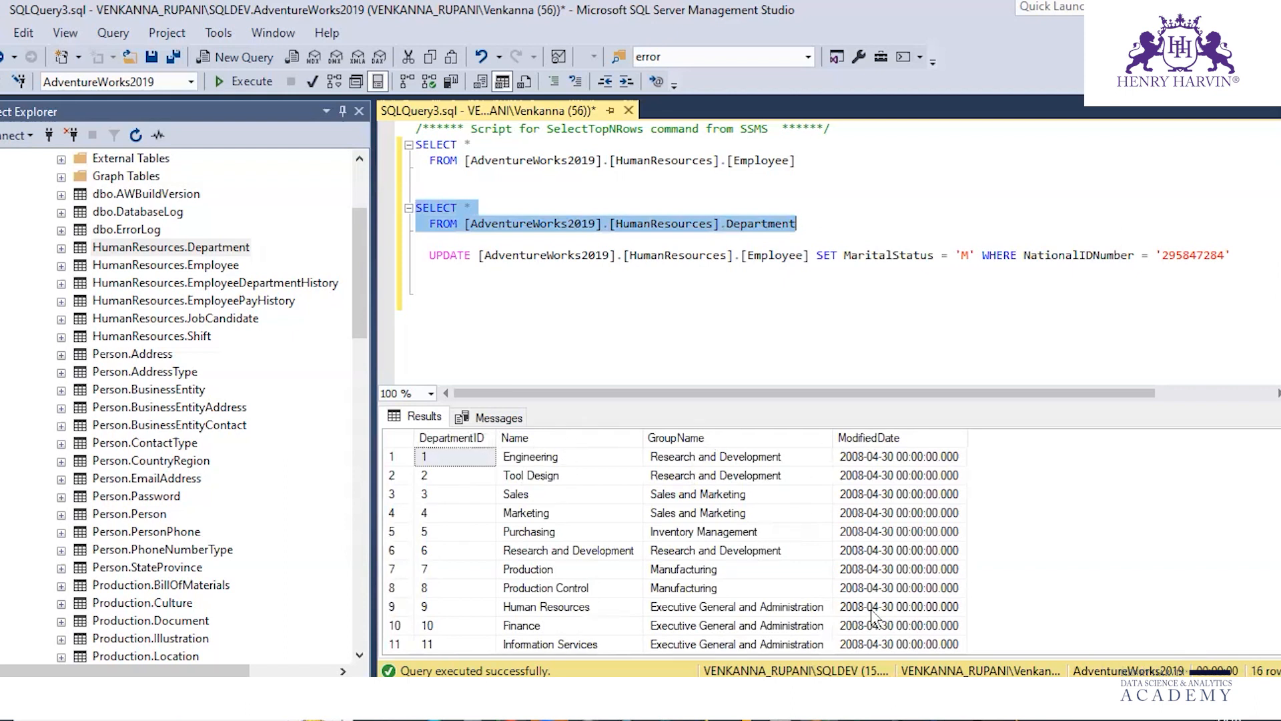
Copy the complete two-line SELECT query on HumanResources.Employee
{"action": "left_click", "coordinate": [541, 160]}
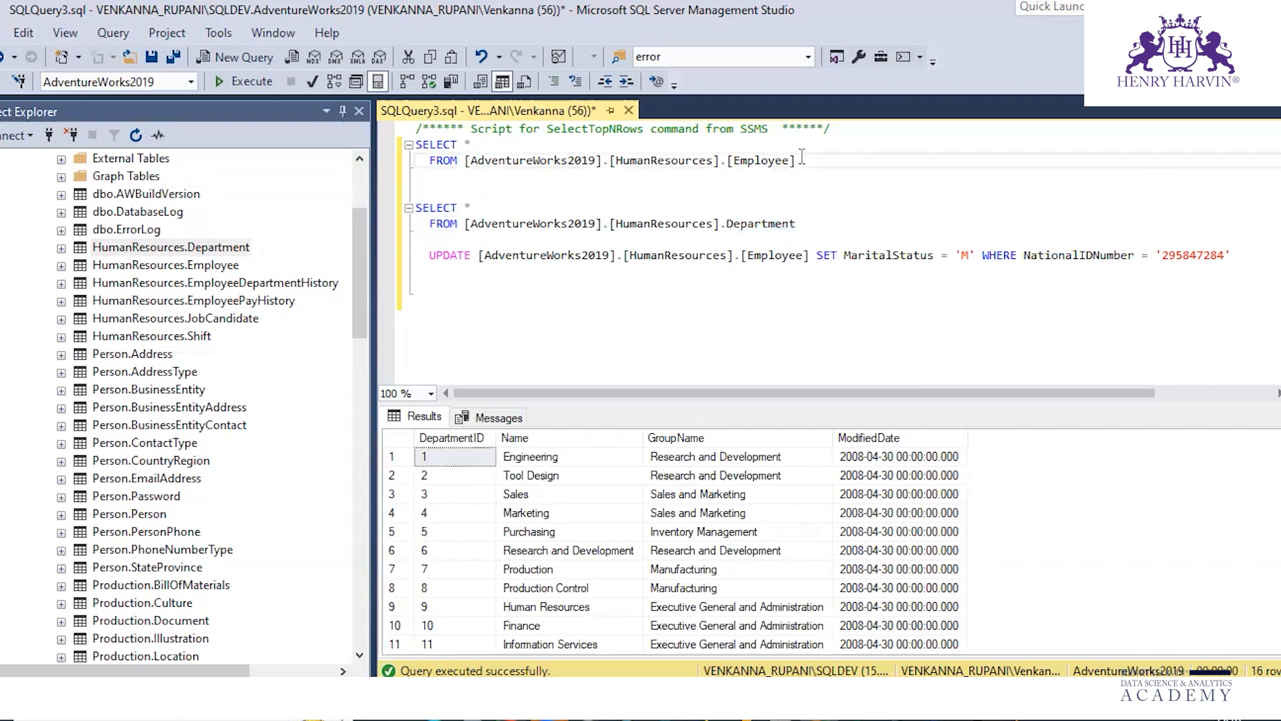
{"action": "left_click_drag", "start_coordinate": [802, 157], "coordinate": [412, 159]}
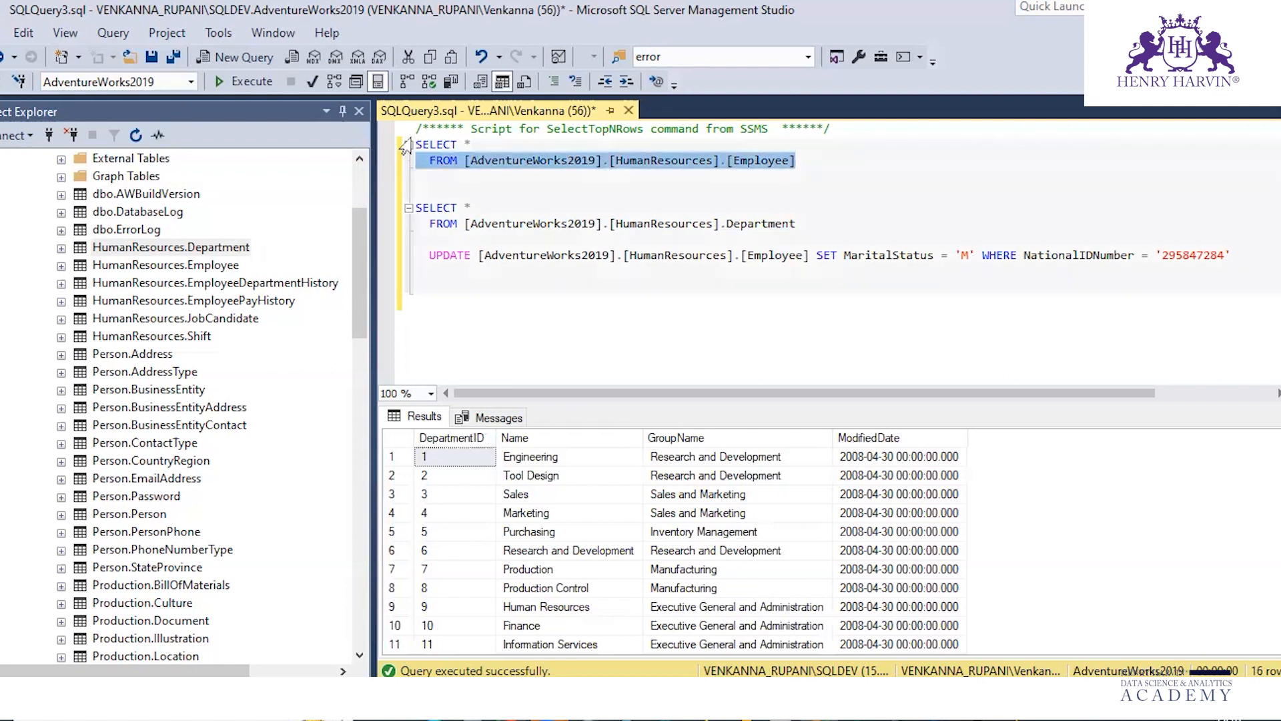
{"action": "left_click", "coordinate": [403, 149]}
{"action": "left_click", "coordinate": [417, 145]}
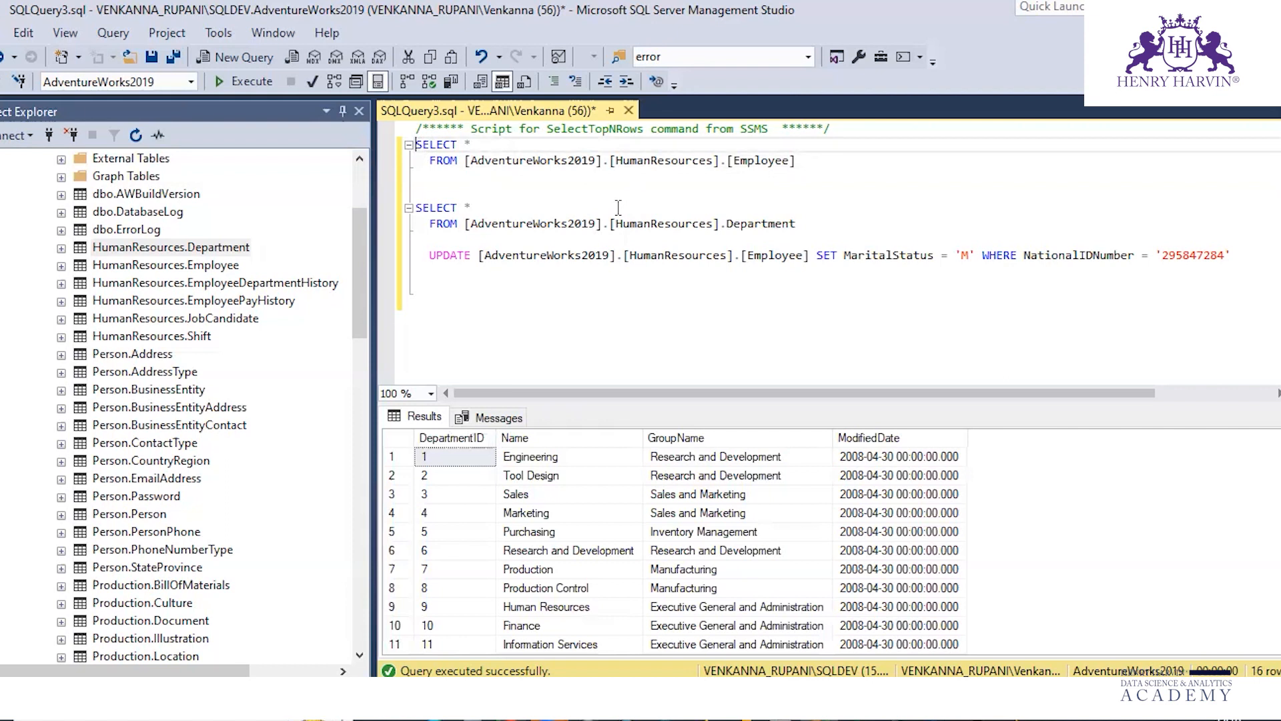
{"action": "key", "text": "shift+Down"}
{"action": "key", "text": "shift+Right"}
{"action": "key", "text": "shift+Right"}
{"action": "key", "text": "shift+Right"}
{"action": "key", "text": "shift+Right"}
{"action": "key", "text": "shift+Right"}
{"action": "key", "text": "shift+Right"}
{"action": "key", "text": "shift+Right"}
{"action": "key", "text": "shift+Right"}
{"action": "key", "text": "shift+Right"}
{"action": "key", "text": "shift+Right"}
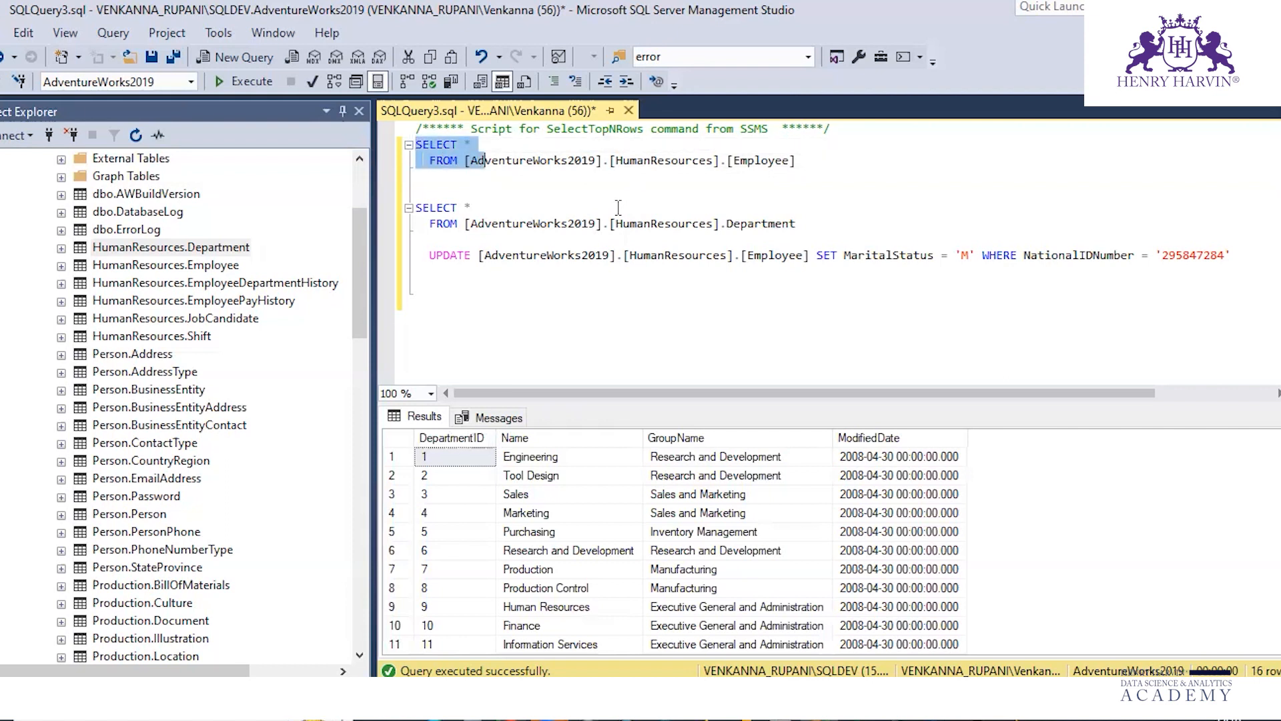
{"action": "key", "text": "shift+Right"}
{"action": "key", "text": "shift+Right"}
{"action": "key", "text": "shift+Right"}
{"action": "key", "text": "shift+Right"}
{"action": "key", "text": "shift+Right"}
{"action": "key", "text": "shift+Right"}
{"action": "key", "text": "shift+Right"}
{"action": "key", "text": "shift+Right"}
{"action": "key", "text": "shift+Right"}
{"action": "key", "text": "shift+Right"}
{"action": "key", "text": "shift+Right"}
{"action": "key", "text": "shift+Right"}
{"action": "key", "text": "shift+Right"}
{"action": "key", "text": "shift+Right"}
{"action": "key", "text": "shift+Right"}
{"action": "key", "text": "shift+Right"}
{"action": "key", "text": "shift+Right"}
{"action": "key", "text": "shift+Right"}
{"action": "key", "text": "shift+Right"}
{"action": "key", "text": "shift+Right"}
{"action": "key", "text": "shift+Right"}
{"action": "key", "text": "shift+Right"}
{"action": "key", "text": "shift+Right"}
{"action": "key", "text": "shift+Right"}
{"action": "key", "text": "shift+Right"}
{"action": "key", "text": "ctrl+c"}
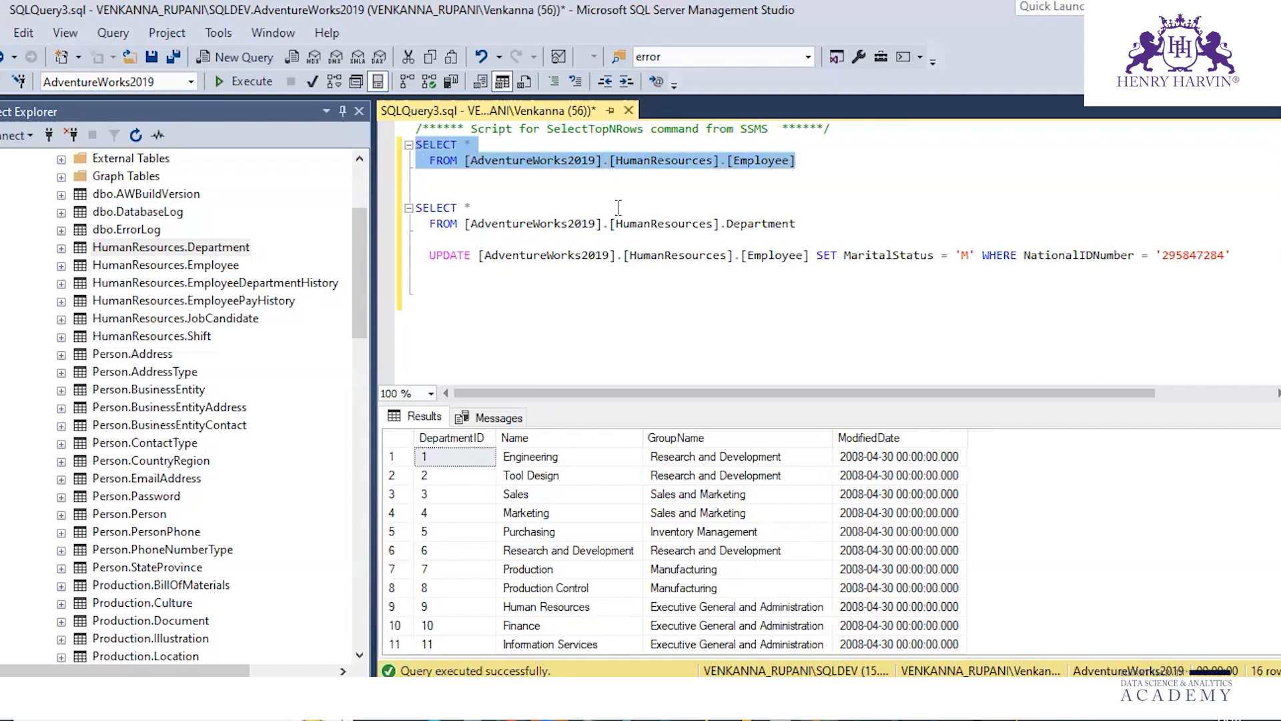
Run only the HumanResources.Employee query and examine the MaritalStatus column and its neighbours in the results
{"action": "left_click", "coordinate": [231, 78]}
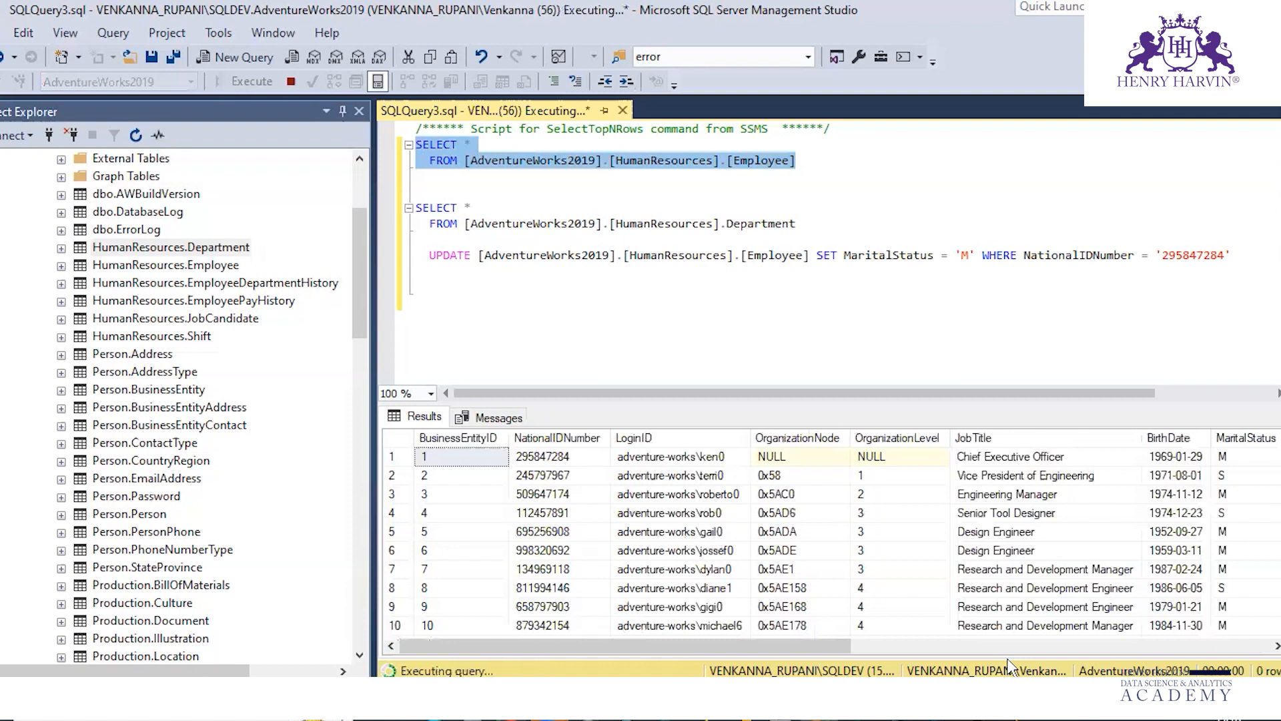
{"action": "left_click", "coordinate": [1212, 646]}
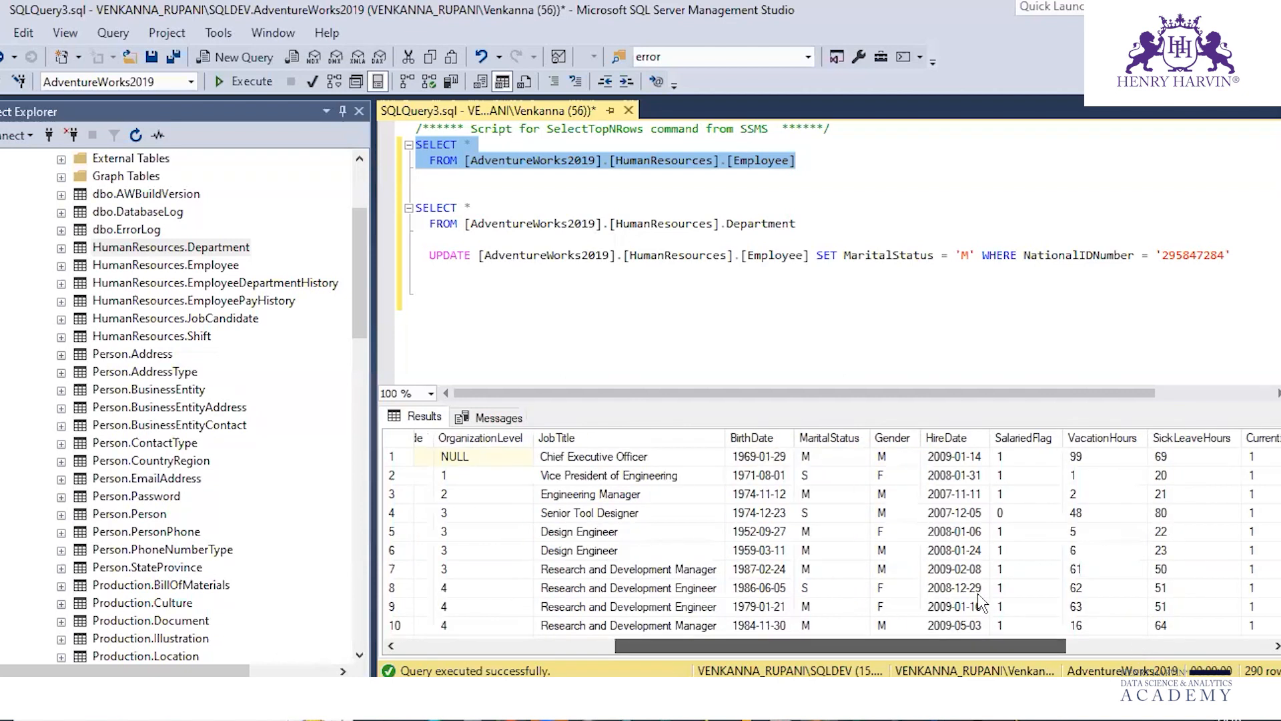
{"action": "scroll", "coordinate": [922, 505], "scroll_direction": "right", "scroll_amount": 3}
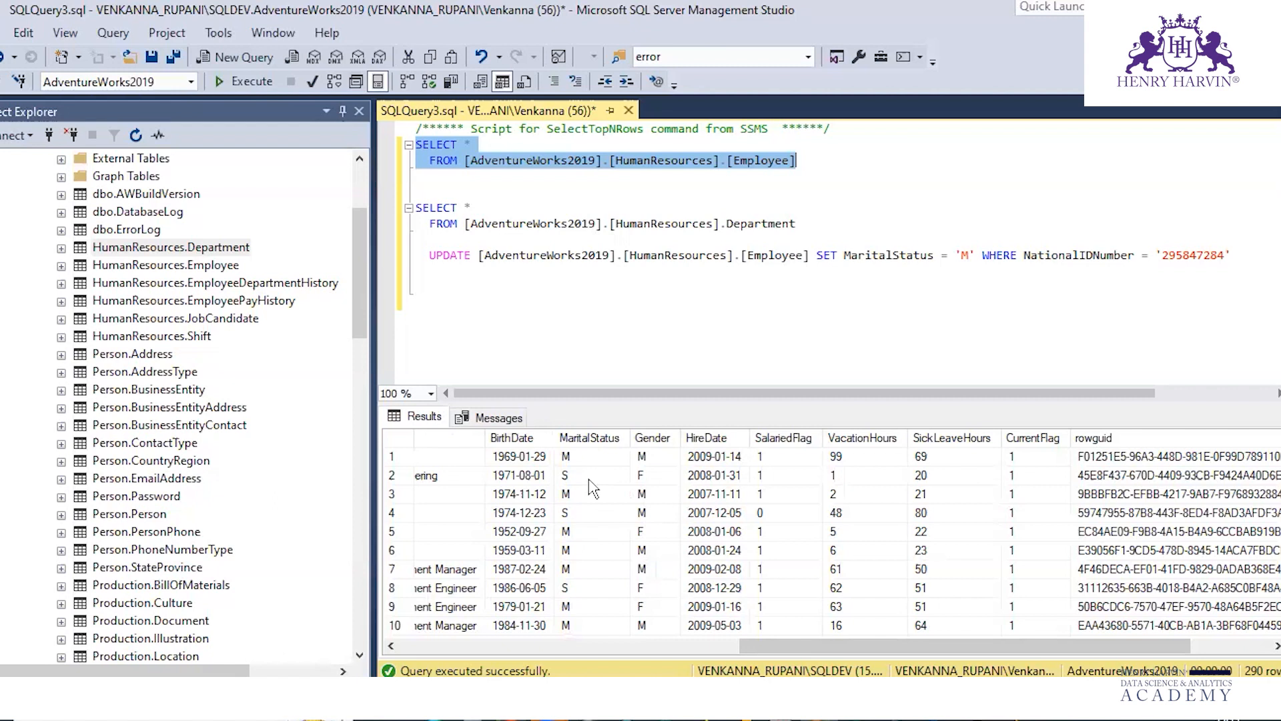
Switch to Power BI Desktop, enter the SQL Server instance name for a DirectQuery connection, and expand the advanced options
{"action": "left_click", "coordinate": [742, 699]}
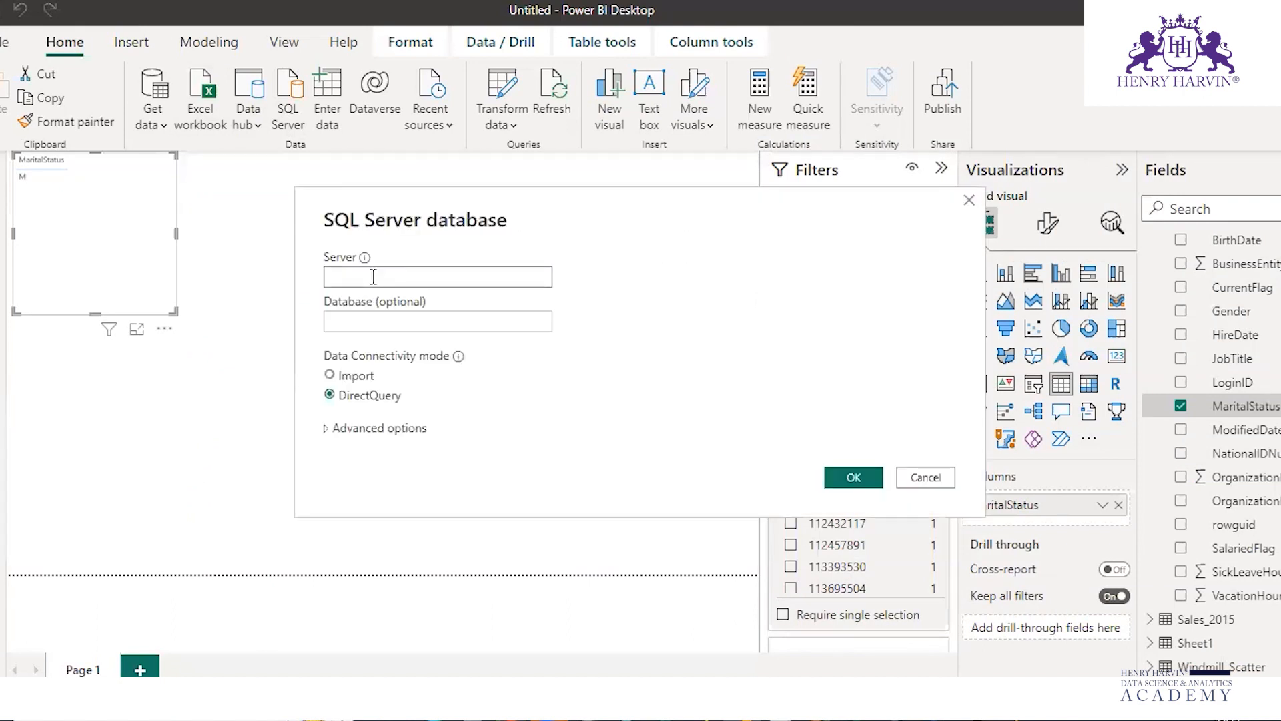
{"action": "type", "text": "VENKANNA_RUPANI\\SQLDEV"}
{"action": "left_click", "coordinate": [370, 428]}
{"action": "left_click", "coordinate": [367, 415]}
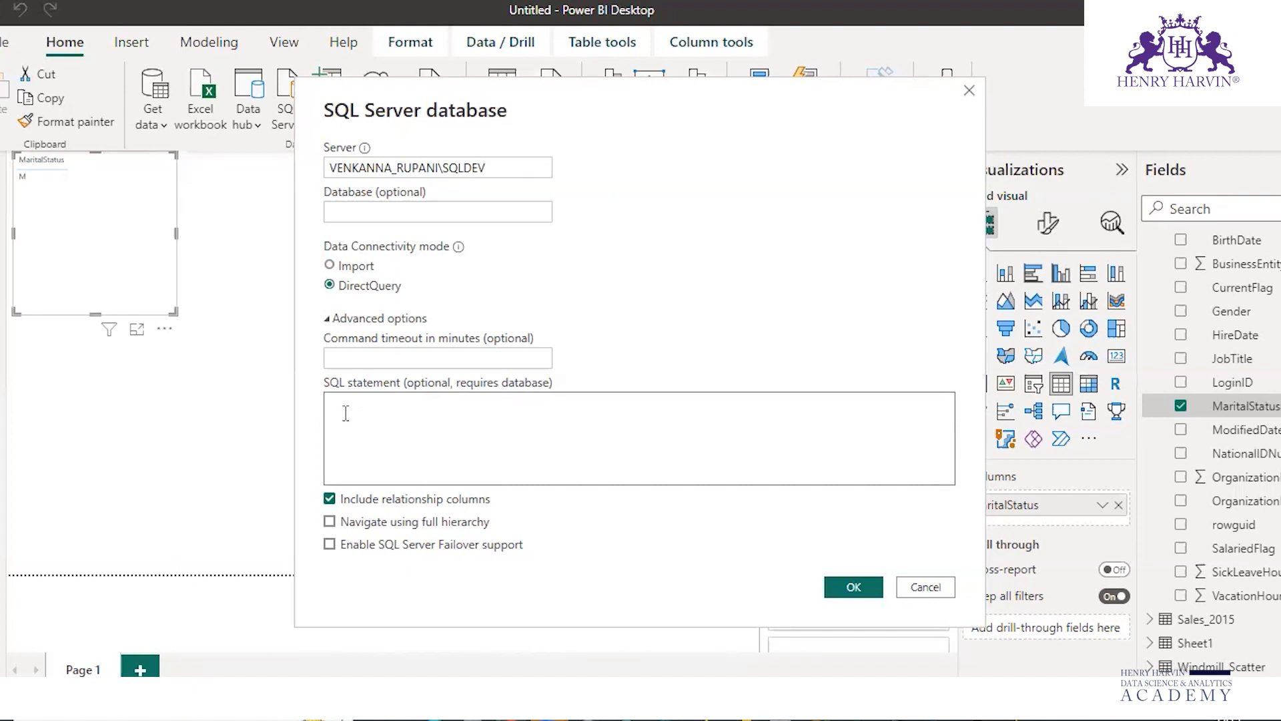
Enter SELECT * FROM [AdventureWorks2019].[HumanResources].[Employee] as the connection's SQL statement, removing the indent before FROM
{"action": "type", "text": "SELECT * FROM"}
{"action": "key", "text": "alt+Tab"}
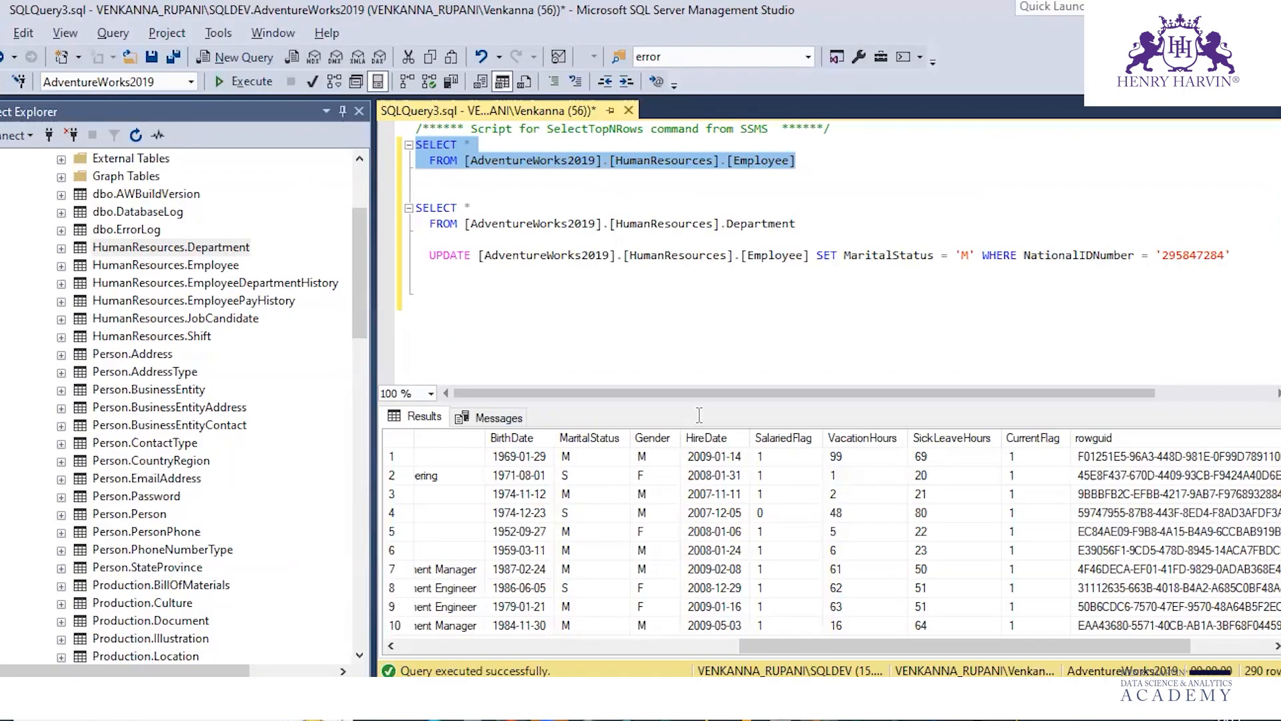
{"action": "key", "text": "alt+Tab"}
{"action": "key", "text": "ctrl+v"}
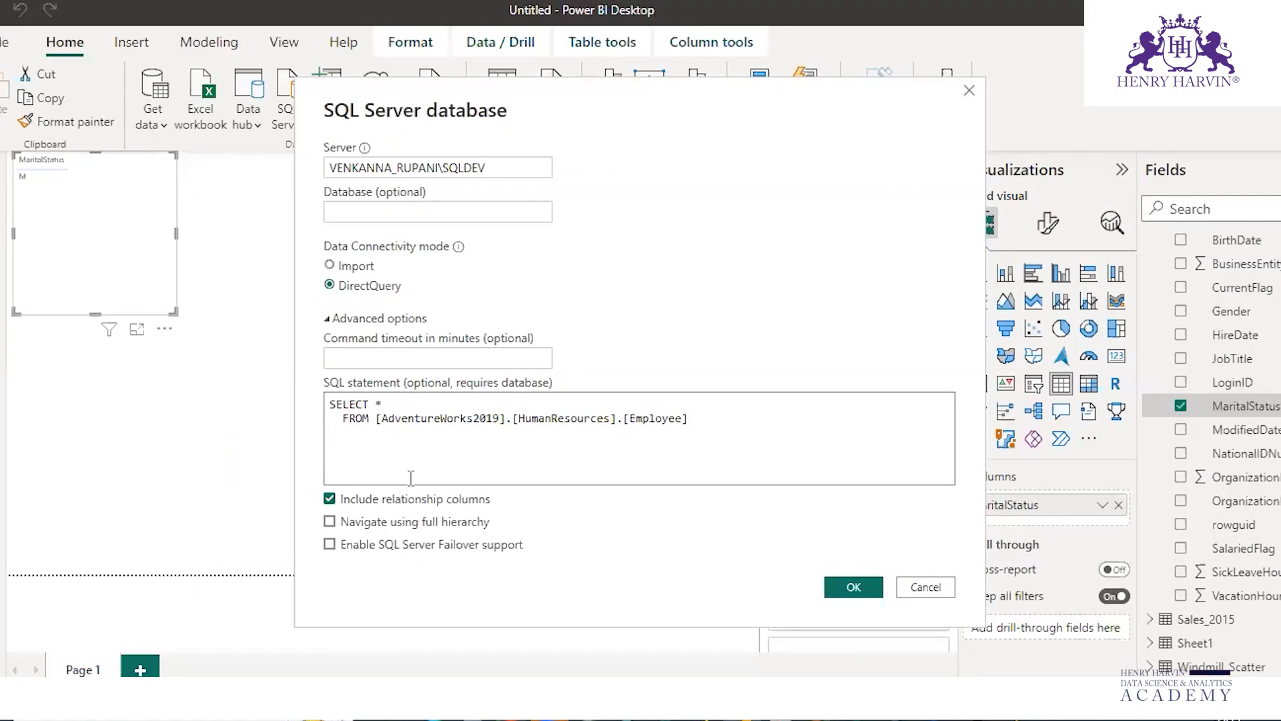
{"action": "left_click", "coordinate": [342, 420]}
{"action": "key", "text": "BackSpace"}
{"action": "key", "text": "BackSpace"}
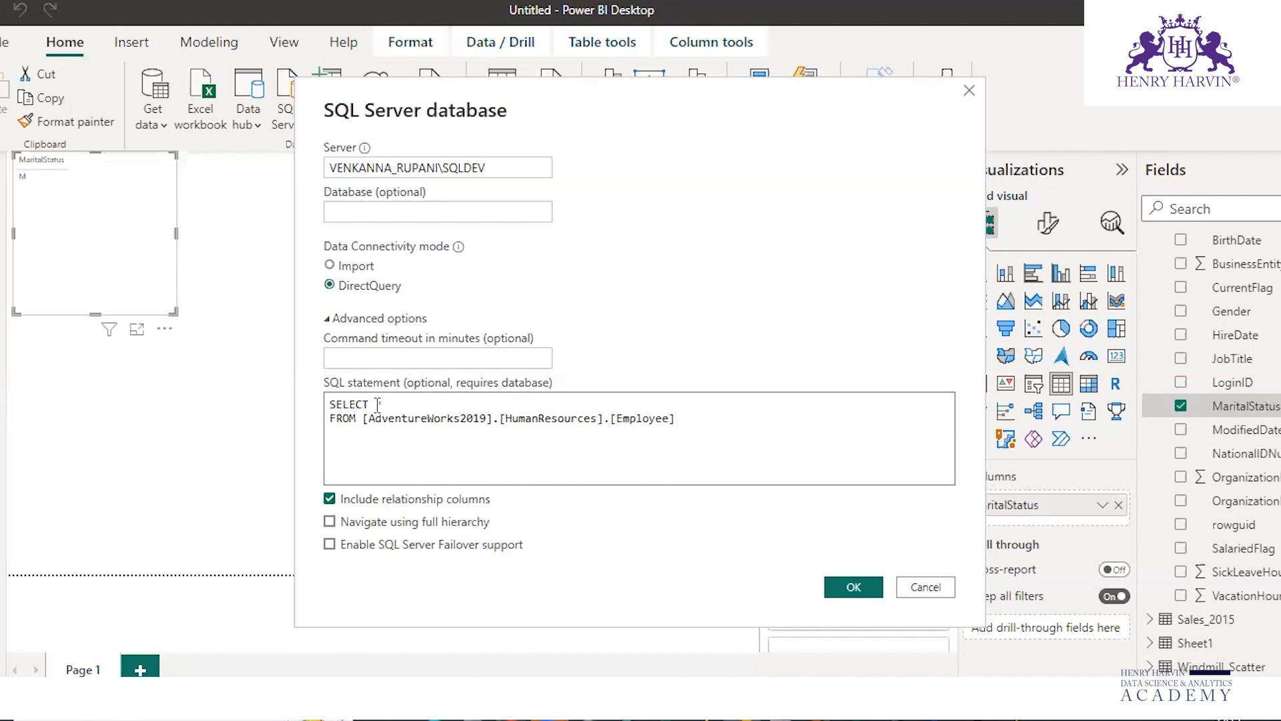
Add WHERE MaritalStatus = 'M' to the SQL statement, checking the source columns, and set the database to AdventureWorks2019
{"action": "left_click", "coordinate": [683, 407]}
{"action": "left_click", "coordinate": [692, 433]}
{"action": "key", "text": "Return"}
{"action": "type", "text": "WHERE"}
{"action": "key", "text": "alt+Tab"}
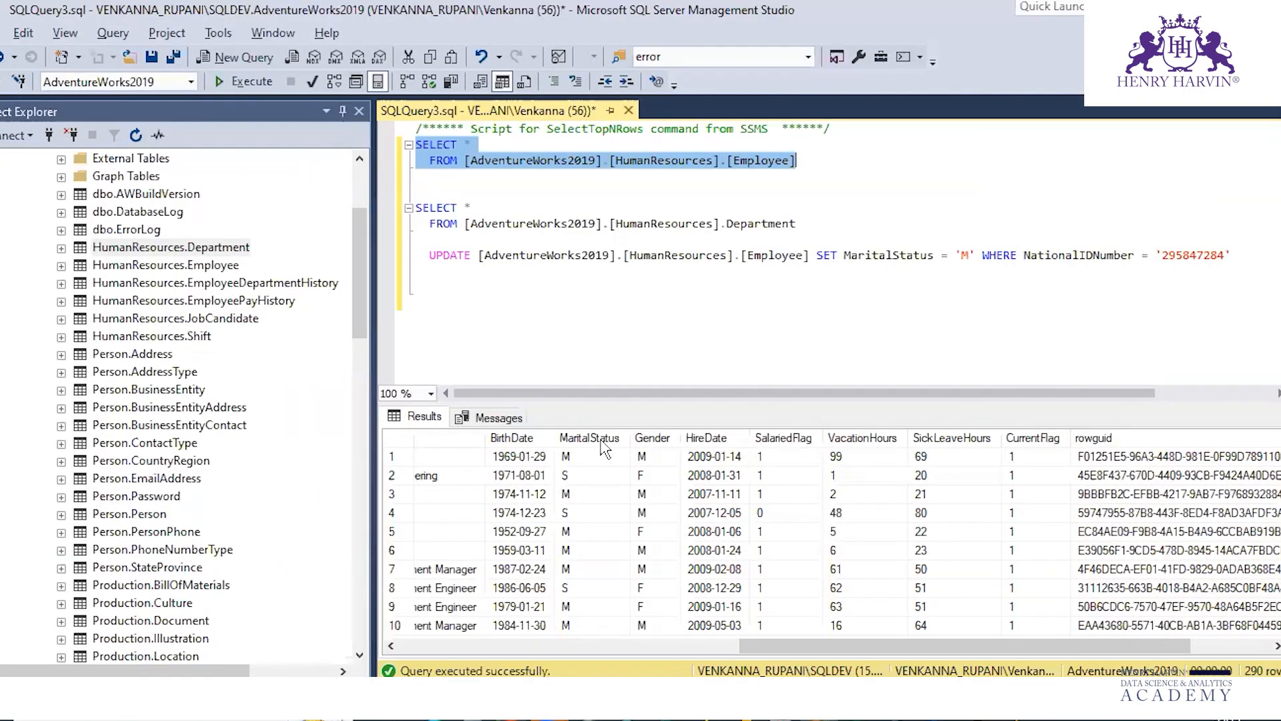
{"action": "left_click", "coordinate": [604, 440]}
{"action": "scroll", "coordinate": [828, 444], "scroll_direction": "left", "scroll_amount": 5}
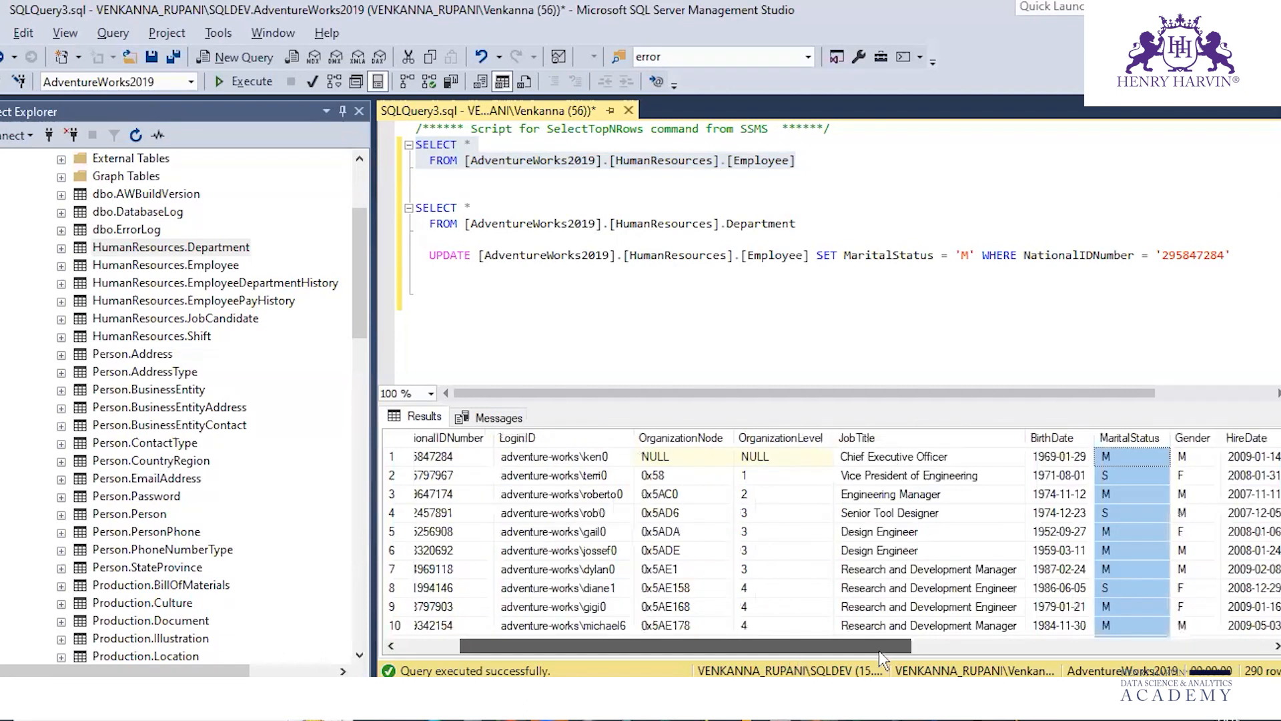
{"action": "scroll", "coordinate": [879, 650], "scroll_direction": "left", "scroll_amount": 3}
{"action": "scroll", "coordinate": [880, 652], "scroll_direction": "right", "scroll_amount": 4}
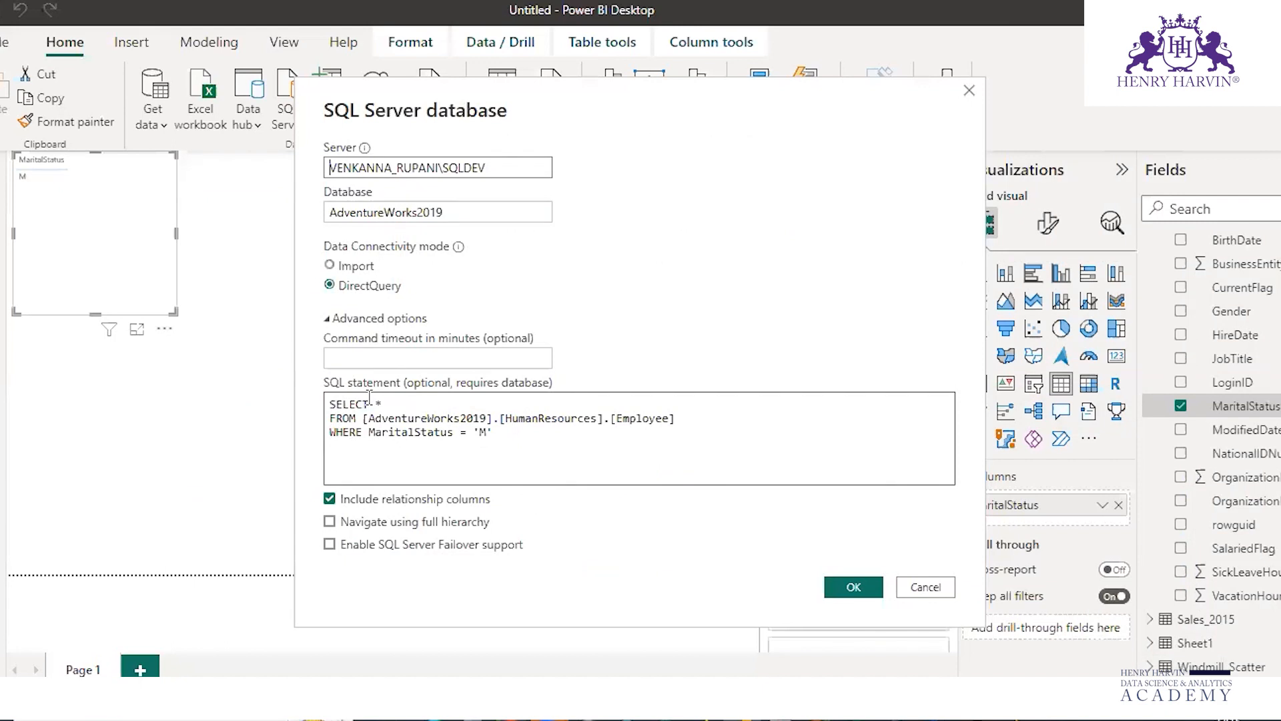
Replace the asterisk in the SQL statement with the columns JobTitle and Gender, checking the names in SQL Server Management Studio
{"action": "key", "text": "alt+Tab"}
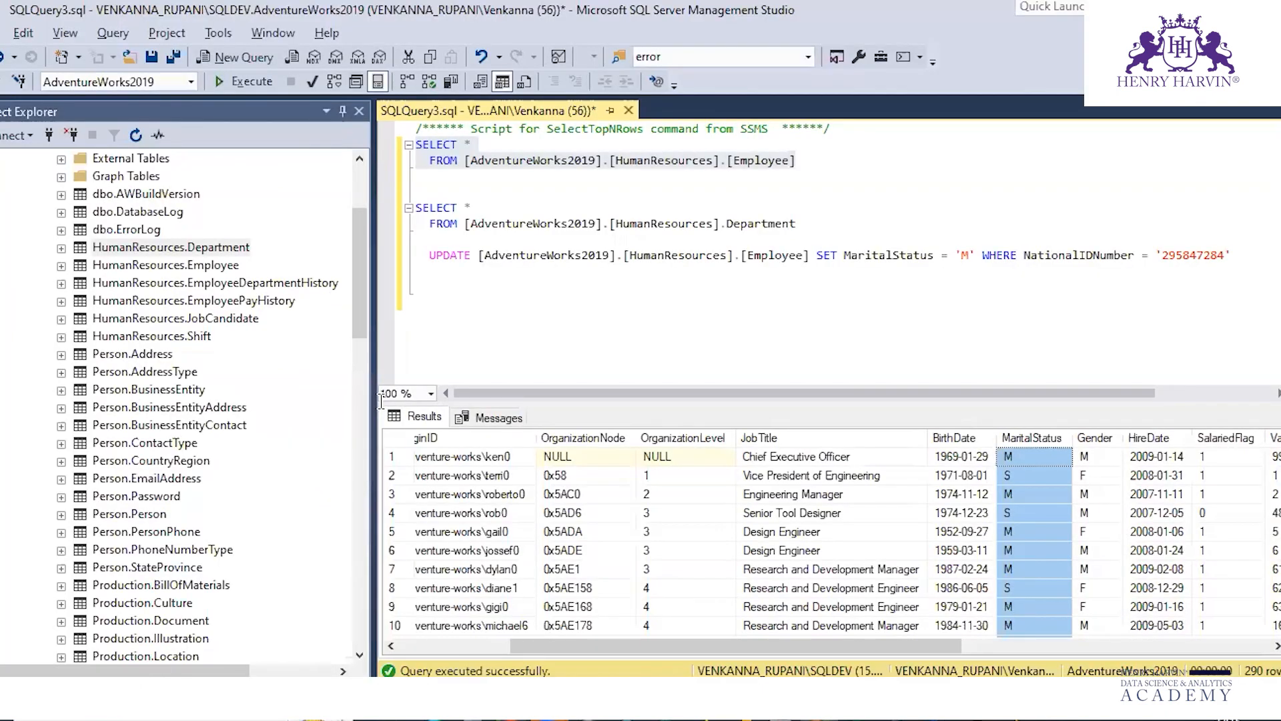
{"action": "key", "text": "alt+Tab"}
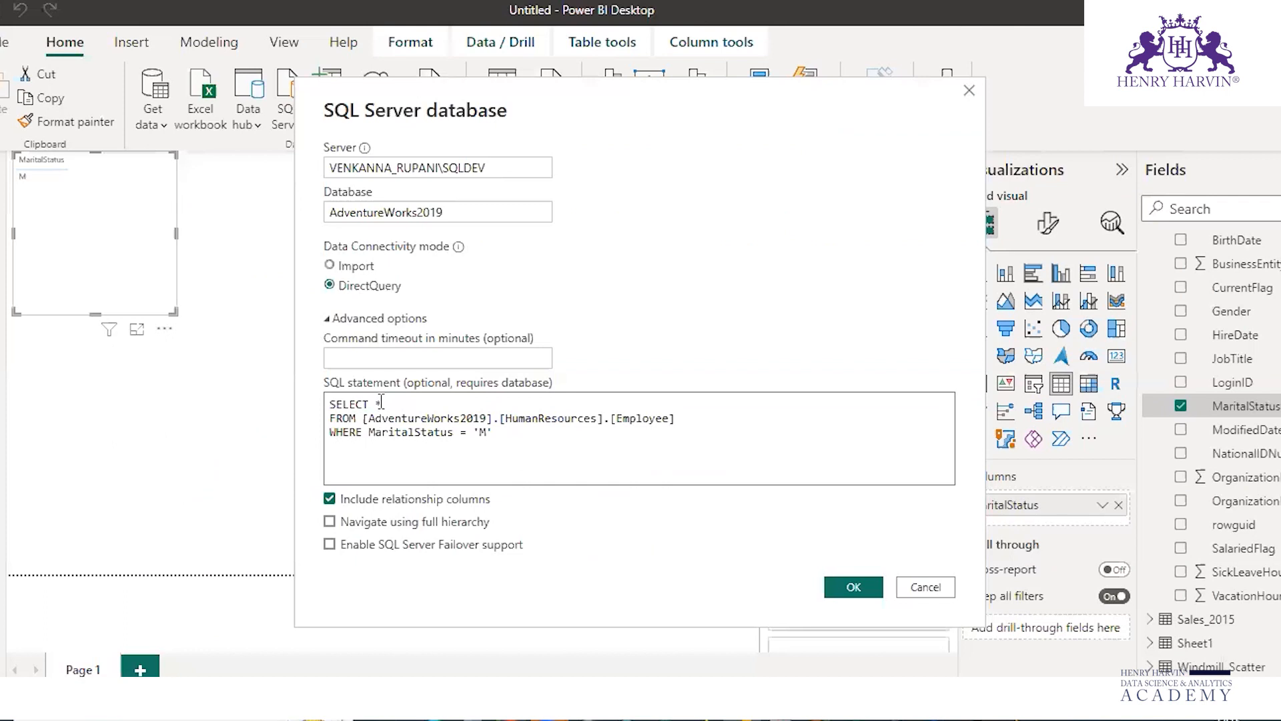
{"action": "key", "text": "BackSpace"}
{"action": "type", "text": "JobTitle,"}
{"action": "key", "text": "alt+Tab"}
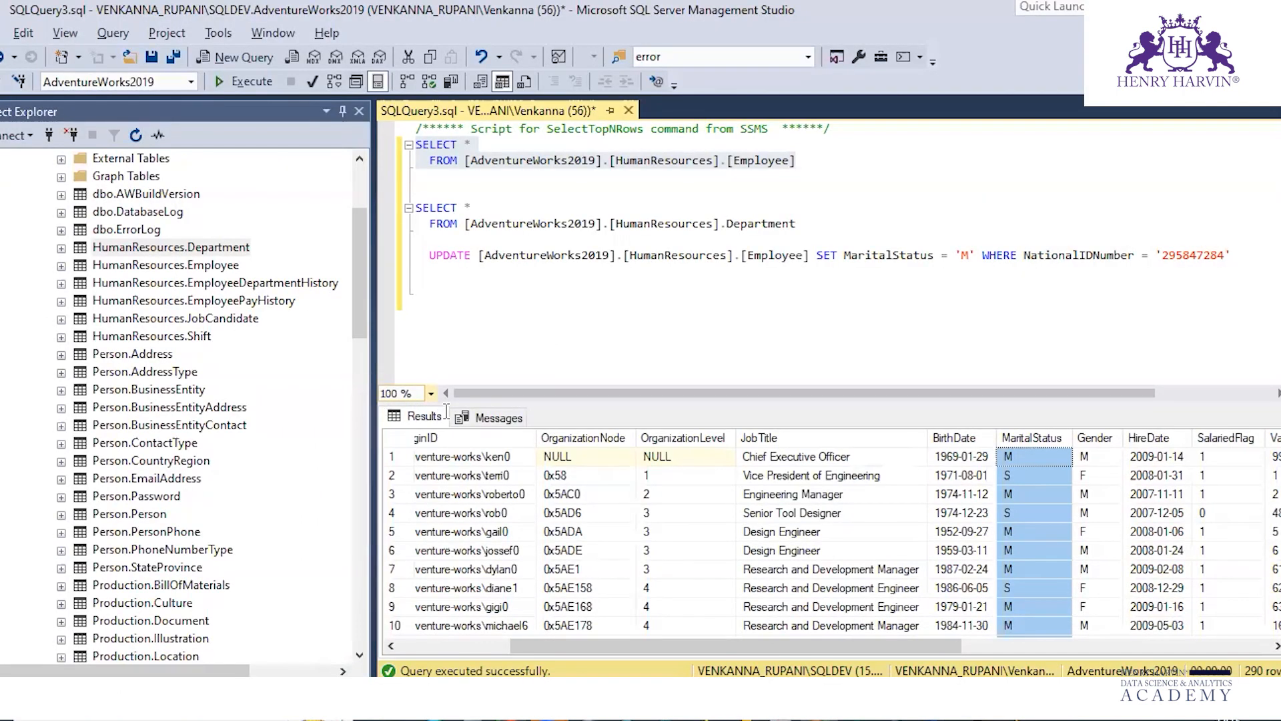
{"action": "key", "text": "alt+Tab"}
{"action": "type", "text": "Ge"}
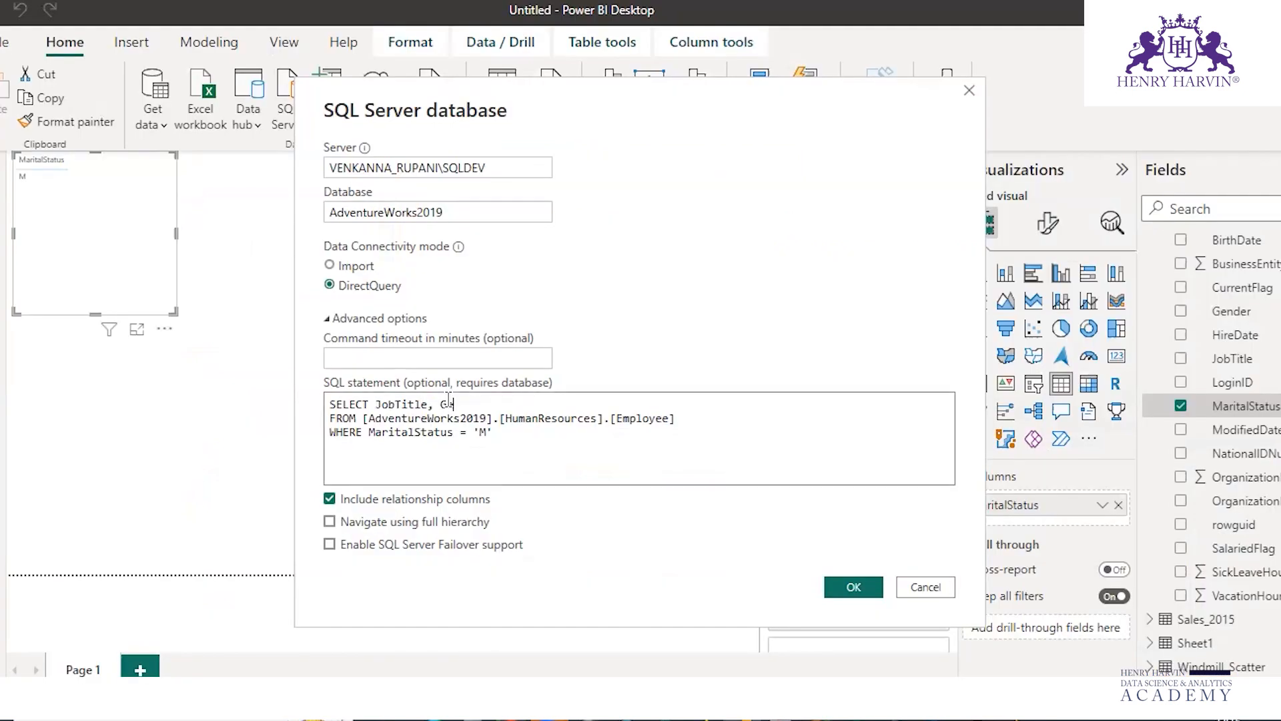
{"action": "type", "text": "nder,"}
Look up the ID column in the Employee results and add NationalIdNumber before JobTitle in the SQL statement
{"action": "key", "text": "alt+Tab"}
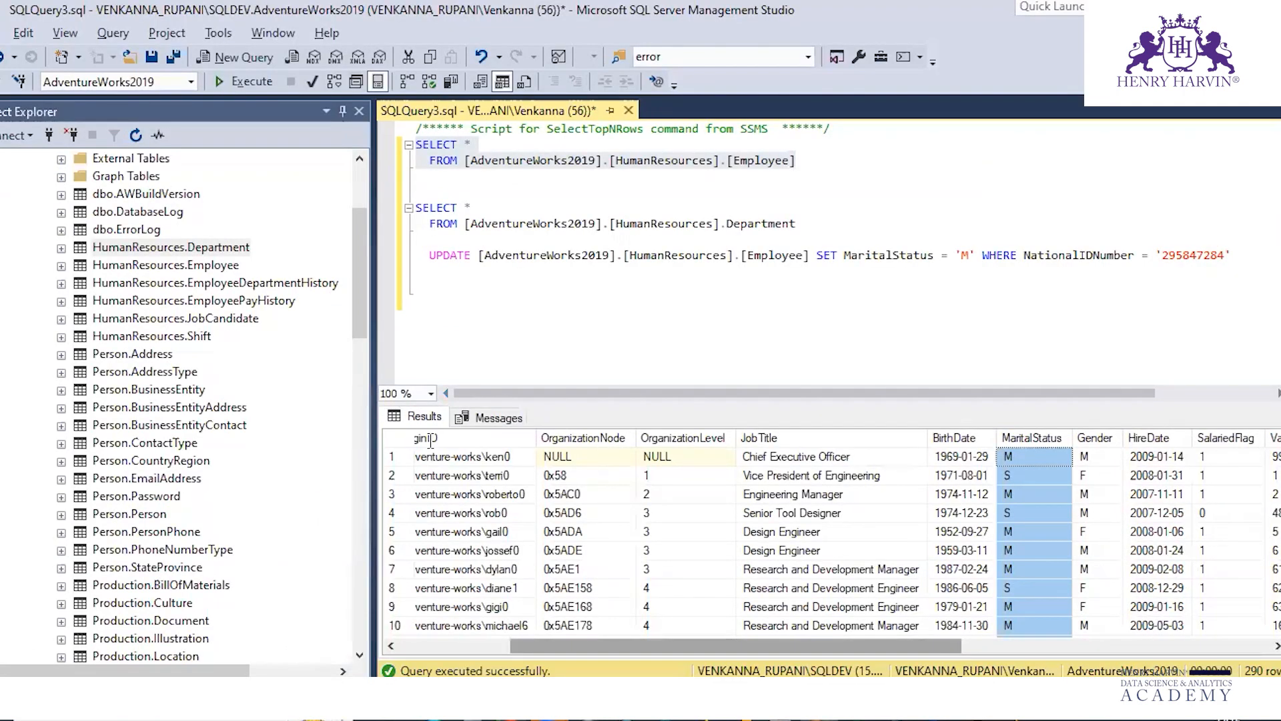
{"action": "scroll", "coordinate": [430, 440], "scroll_direction": "left", "scroll_amount": 3}
{"action": "key", "text": "alt+Tab"}
{"action": "type", "text": "NationalIdNumber, JobTitle, Gender,"}
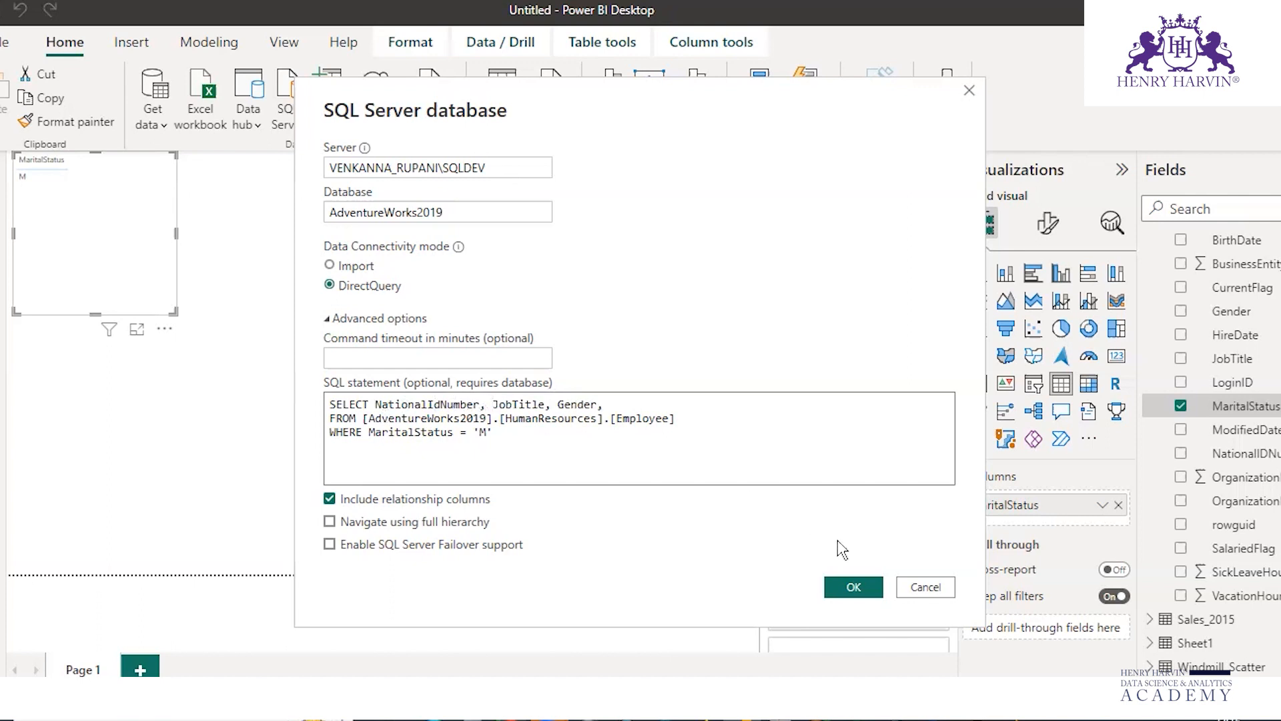
Submit the SQL Server connection, preview the query result, and load it into the report model
{"action": "left_click", "coordinate": [848, 590]}
{"action": "key", "text": "alt+Tab"}
{"action": "key", "text": "alt+Tab"}
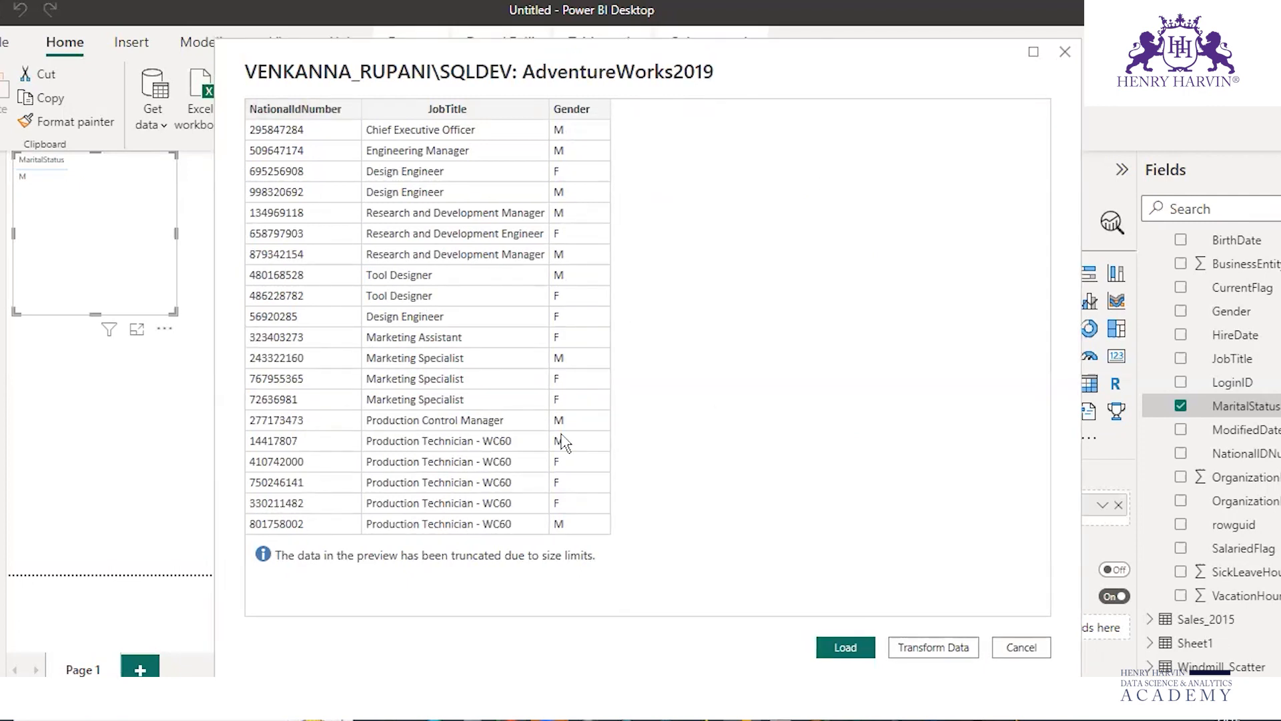
{"action": "left_click", "coordinate": [837, 655]}
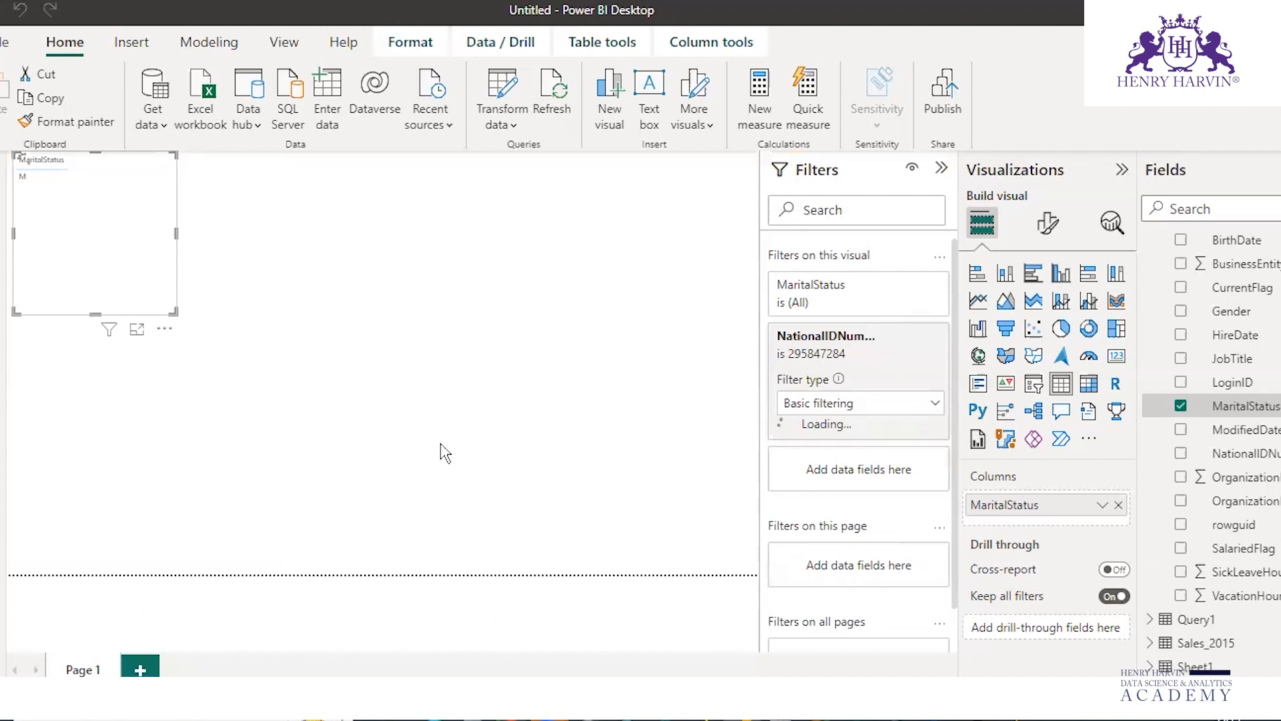
Check the table data view for the loaded Query1 table, return to the report, and select Query1 among the fields
{"action": "left_click", "coordinate": [1198, 622]}
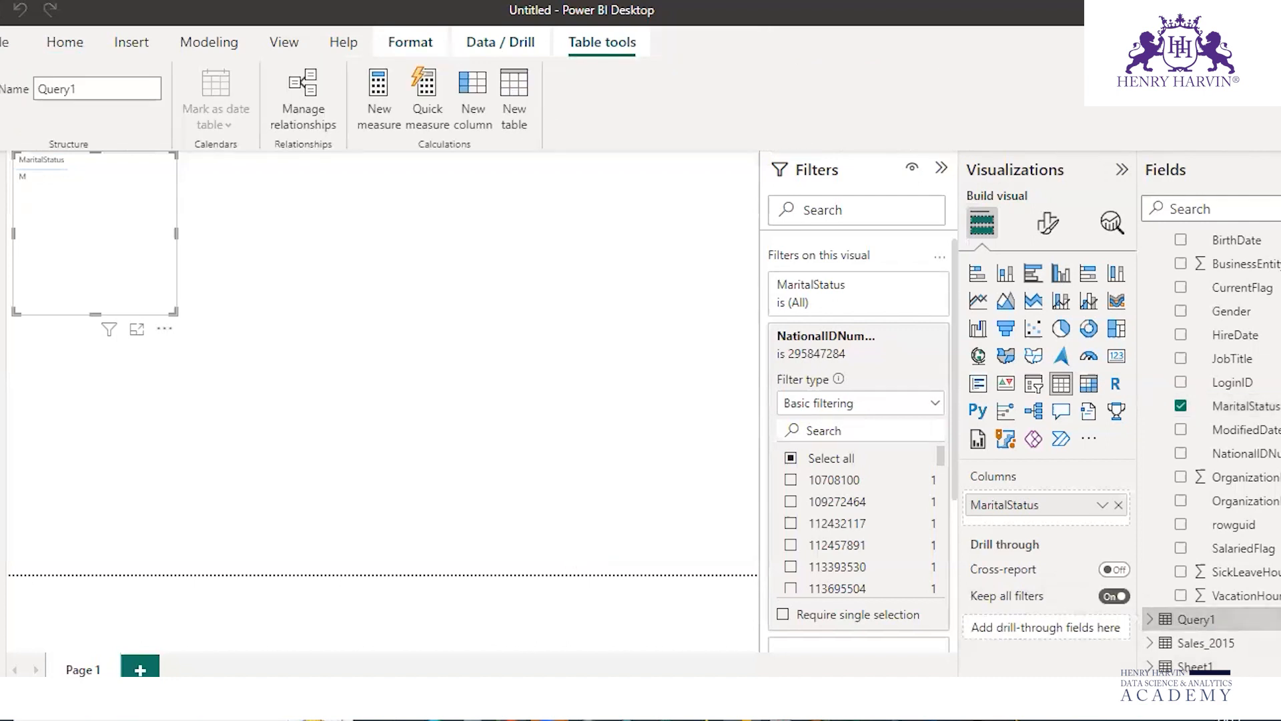
{"action": "left_click", "coordinate": [3, 209]}
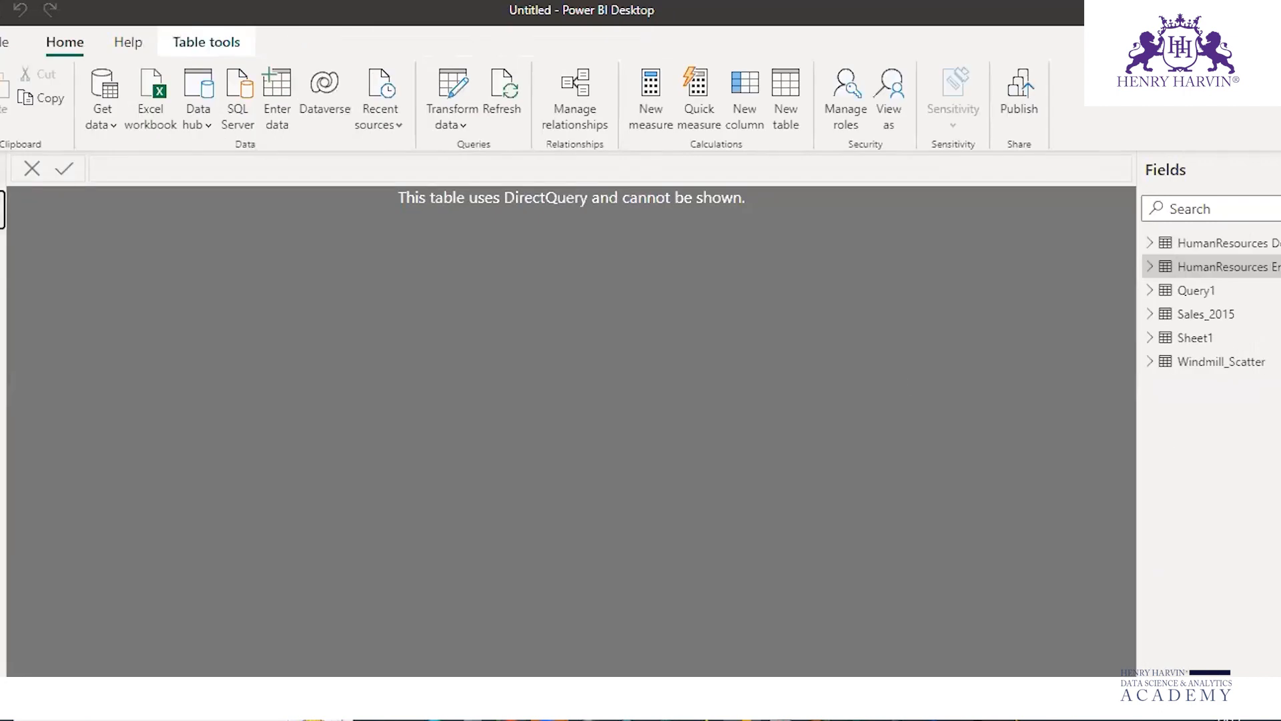
{"action": "left_click", "coordinate": [2, 175]}
{"action": "left_click", "coordinate": [1199, 626]}
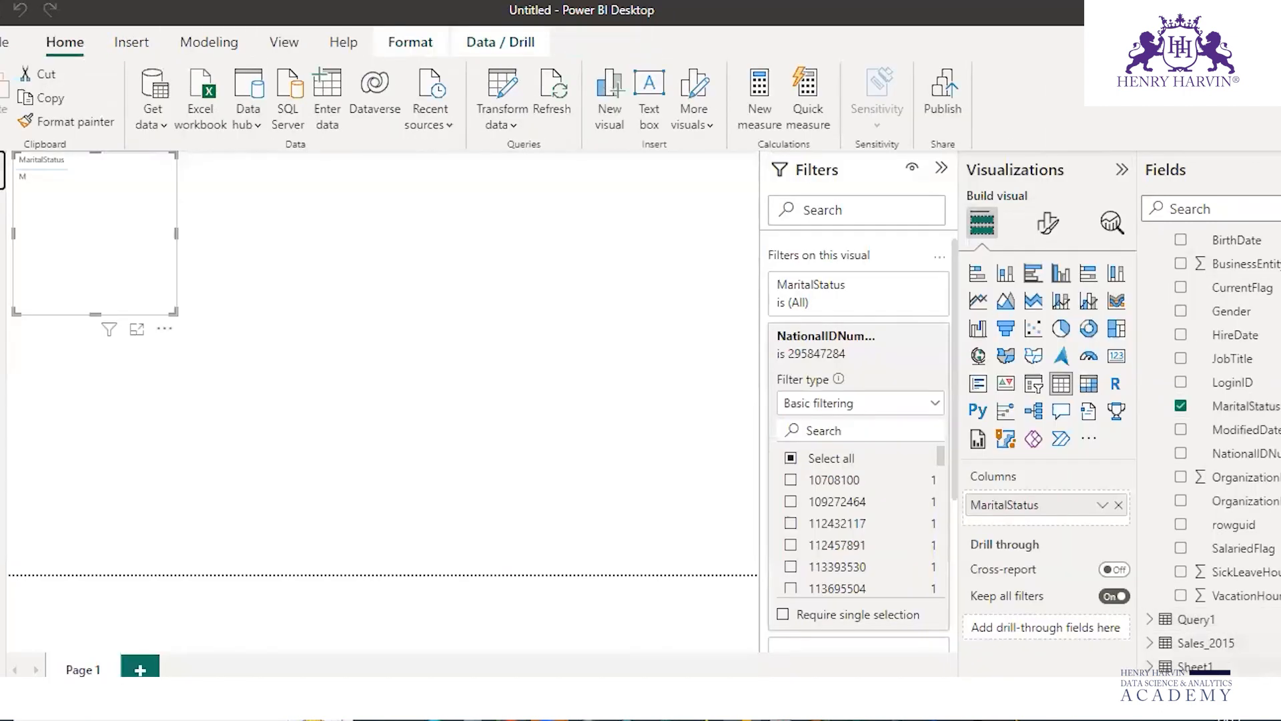
Deselect the MaritalStatus table visual on Page 1 and add a second, blank report page
{"action": "left_click", "coordinate": [1199, 625]}
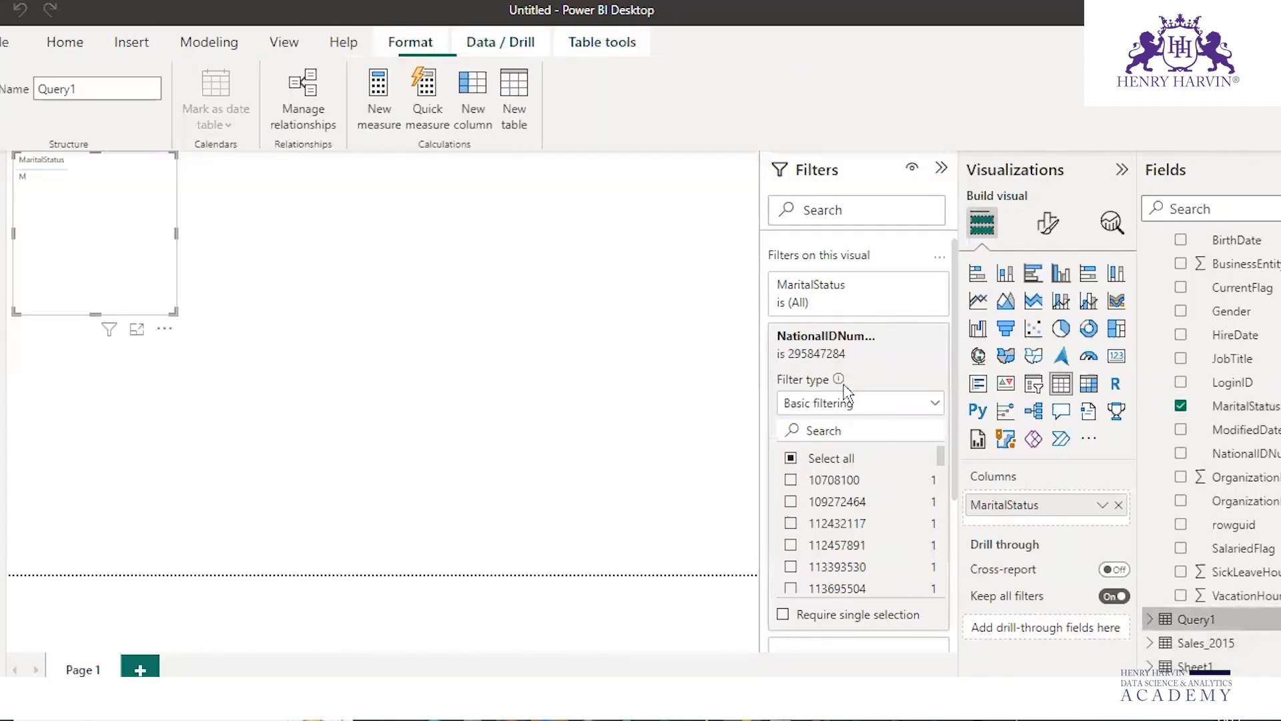
{"action": "left_click", "coordinate": [181, 650]}
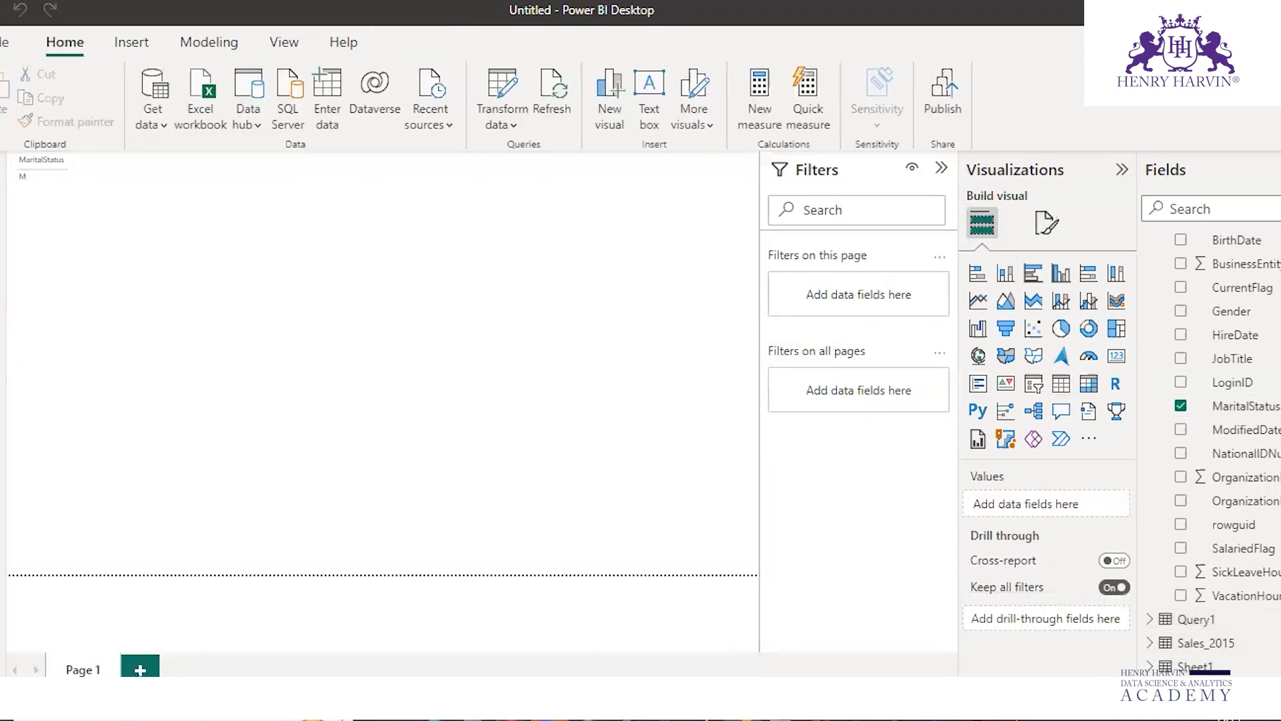
{"action": "left_click", "coordinate": [140, 669]}
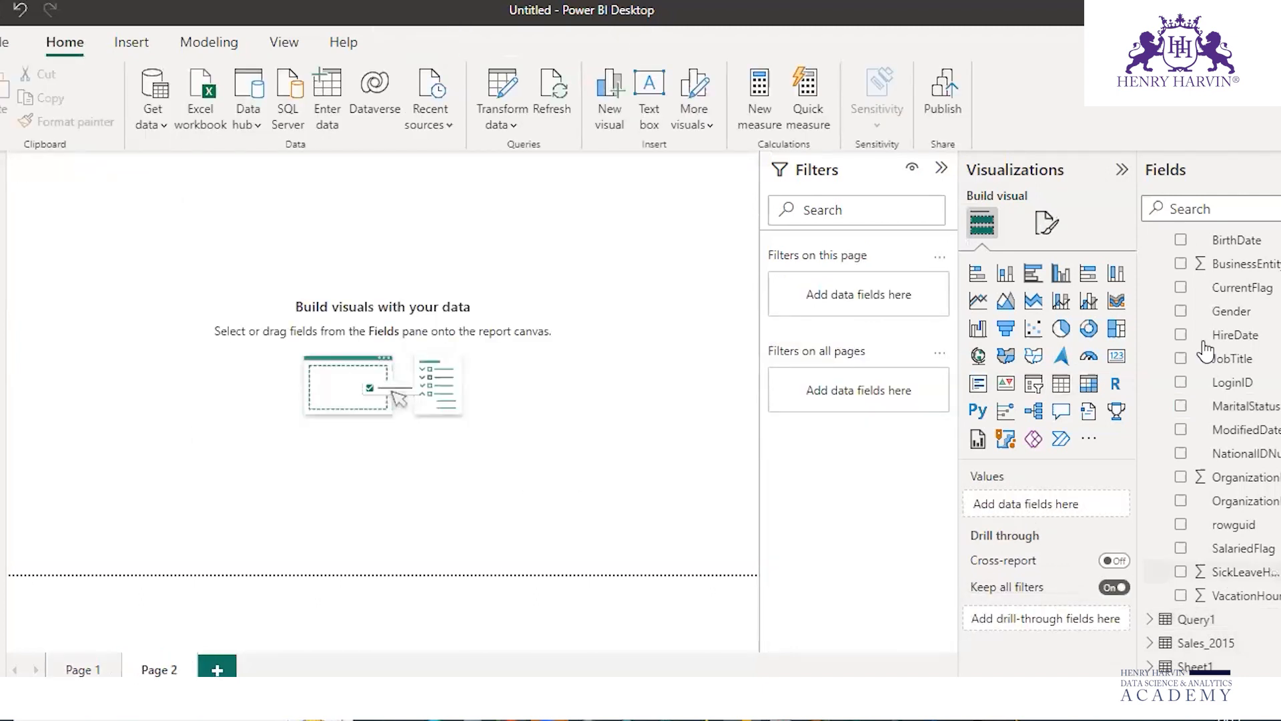
Create a table visual on Page 2, replacing the HumanResources Employee table's MaritalStatus field with NationalIdNumber from Query1
{"action": "left_click", "coordinate": [1181, 407]}
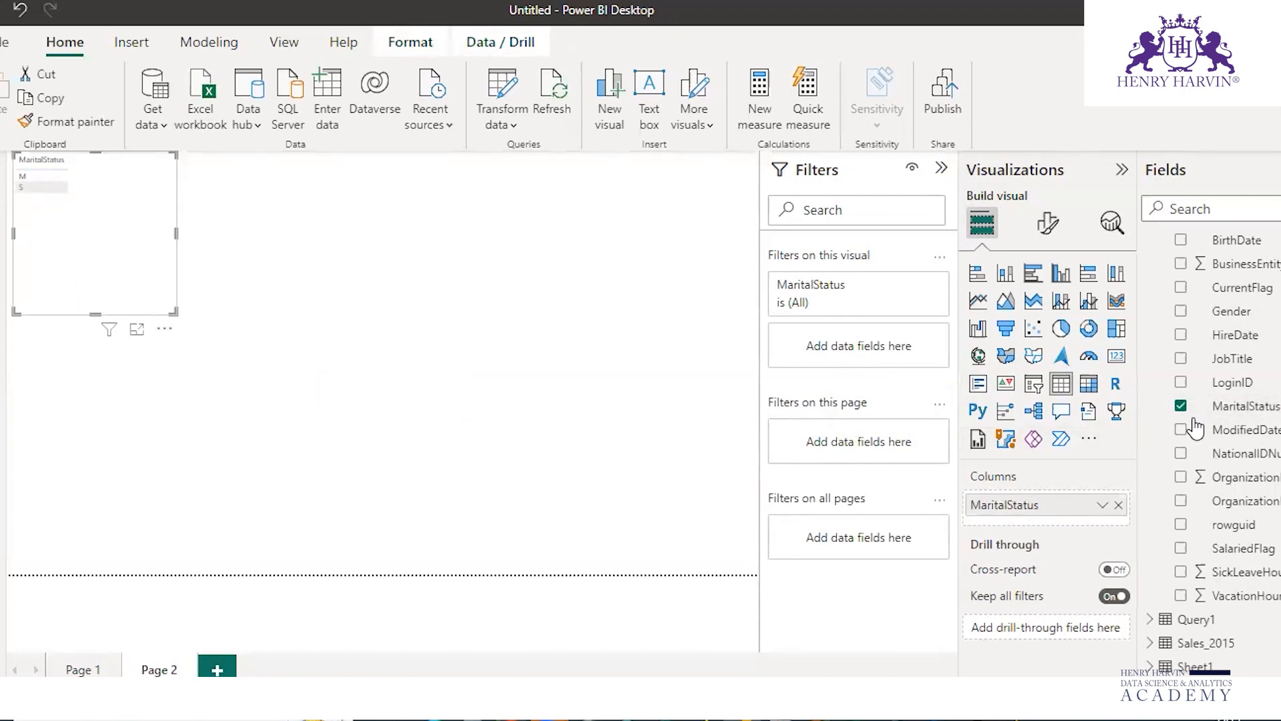
{"action": "left_click", "coordinate": [1218, 407]}
{"action": "scroll", "coordinate": [1168, 376], "scroll_direction": "up", "scroll_amount": 3}
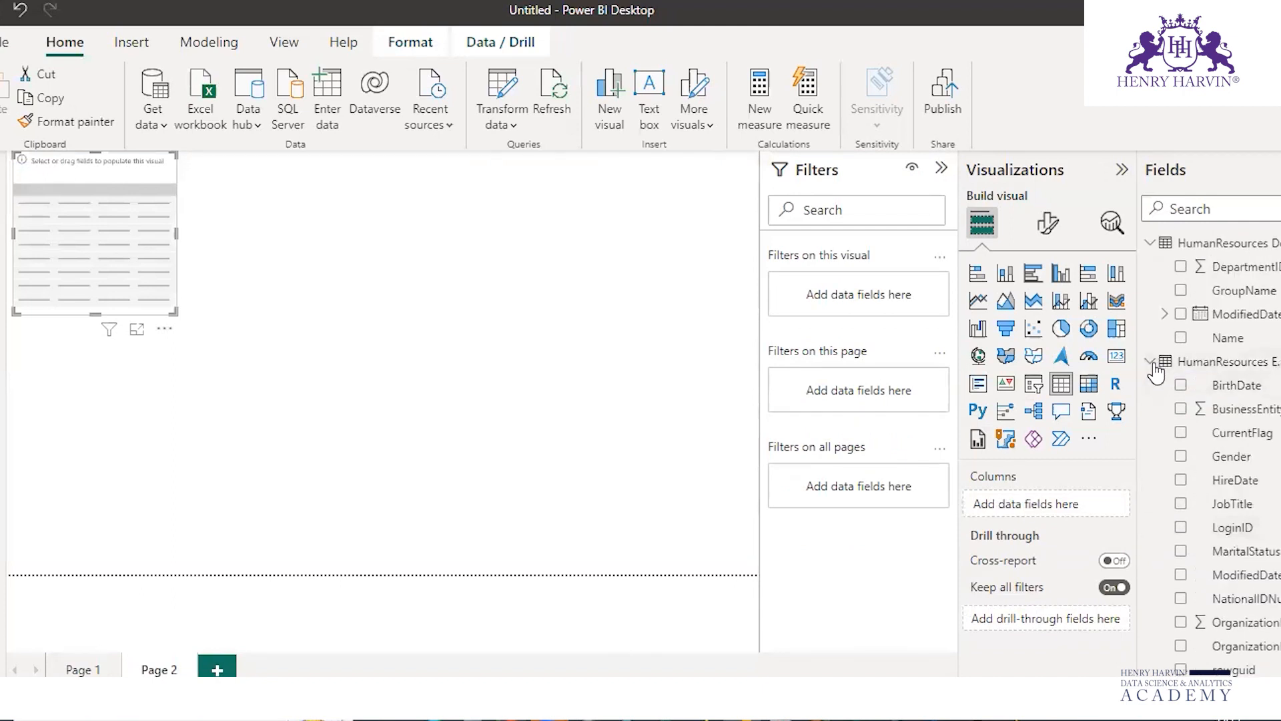
{"action": "left_click", "coordinate": [1154, 362]}
{"action": "left_click", "coordinate": [1152, 243]}
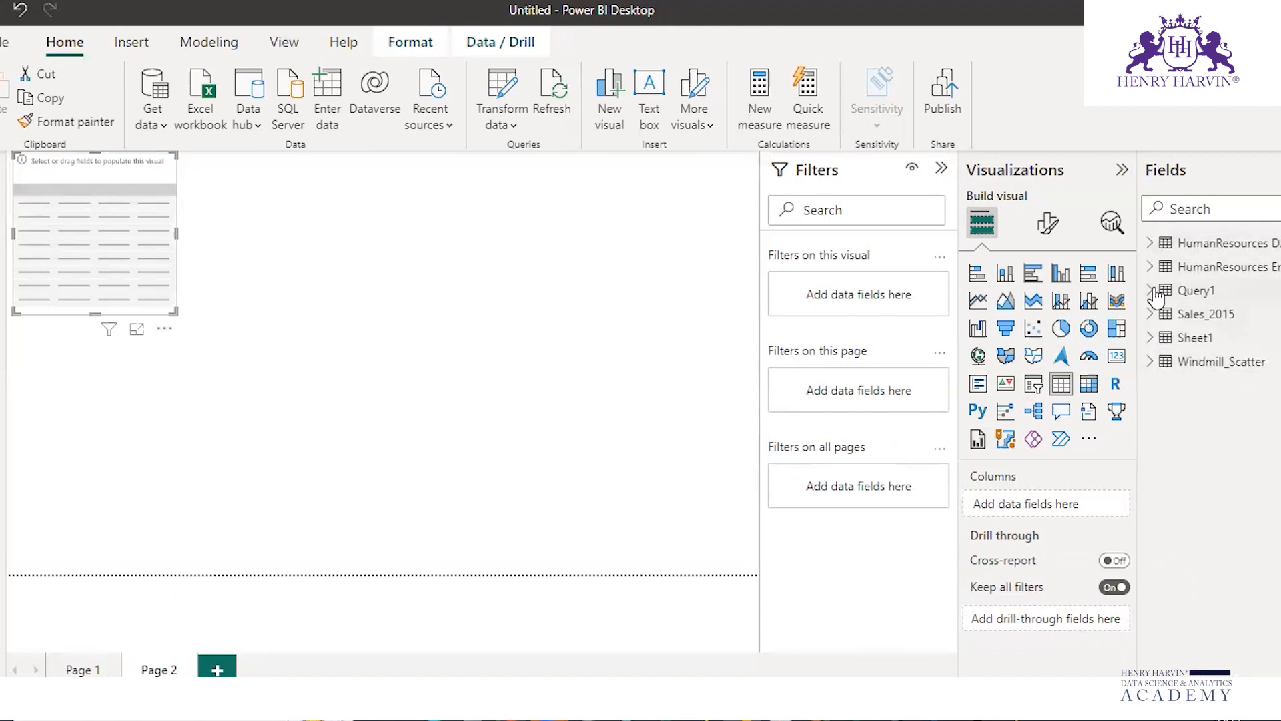
{"action": "left_click", "coordinate": [1151, 291]}
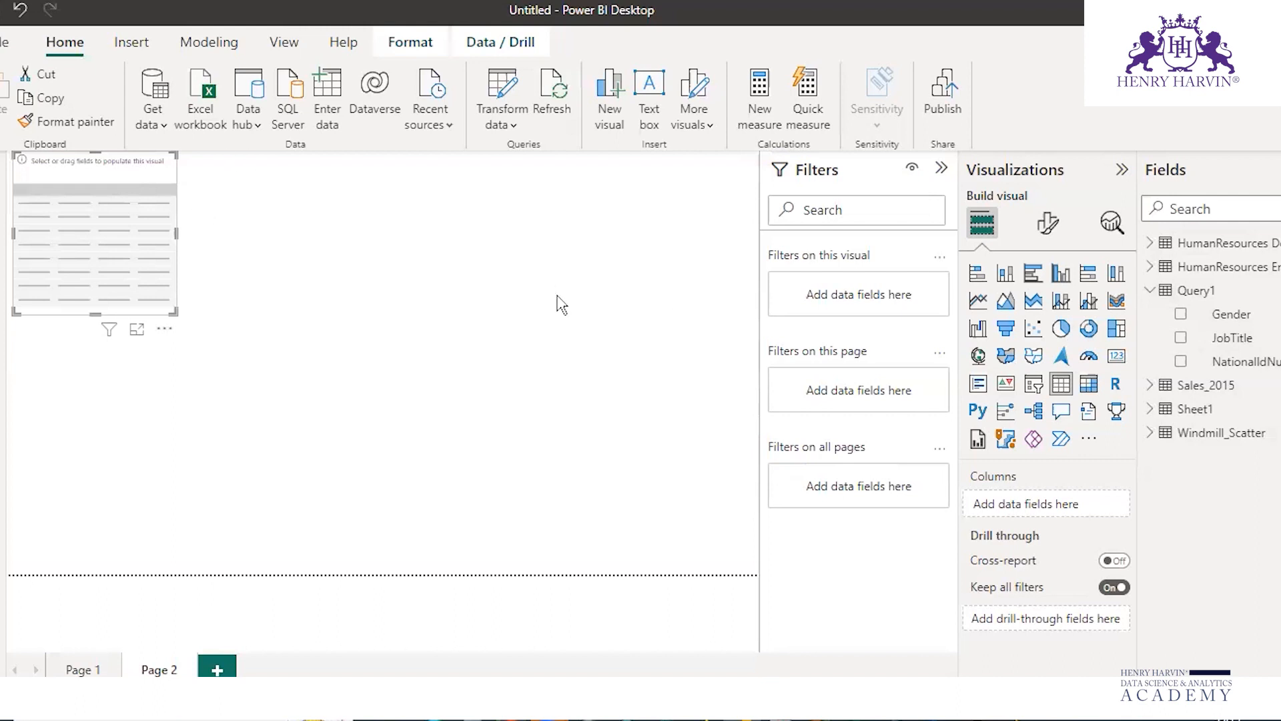
{"action": "left_click", "coordinate": [1181, 362]}
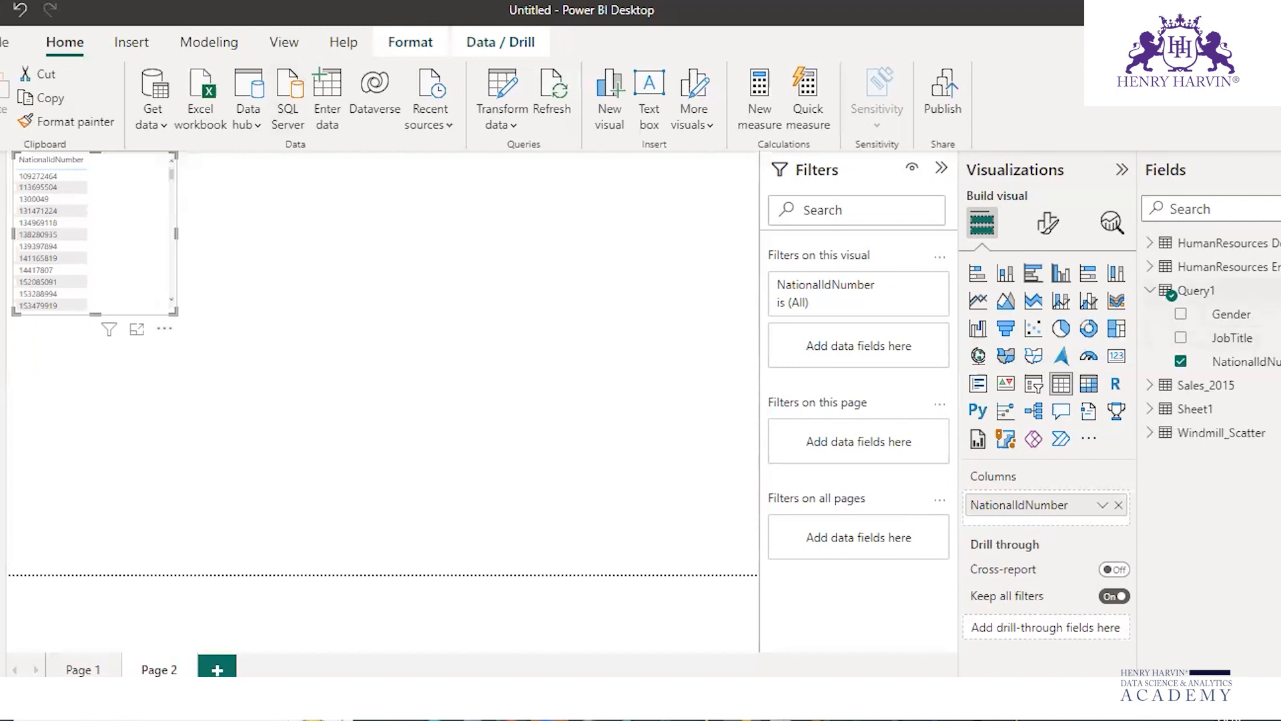
Open Query1 in the Power Query Editor and add MaritalStatus before Gender in its SQL statement
{"action": "left_click", "coordinate": [1271, 290]}
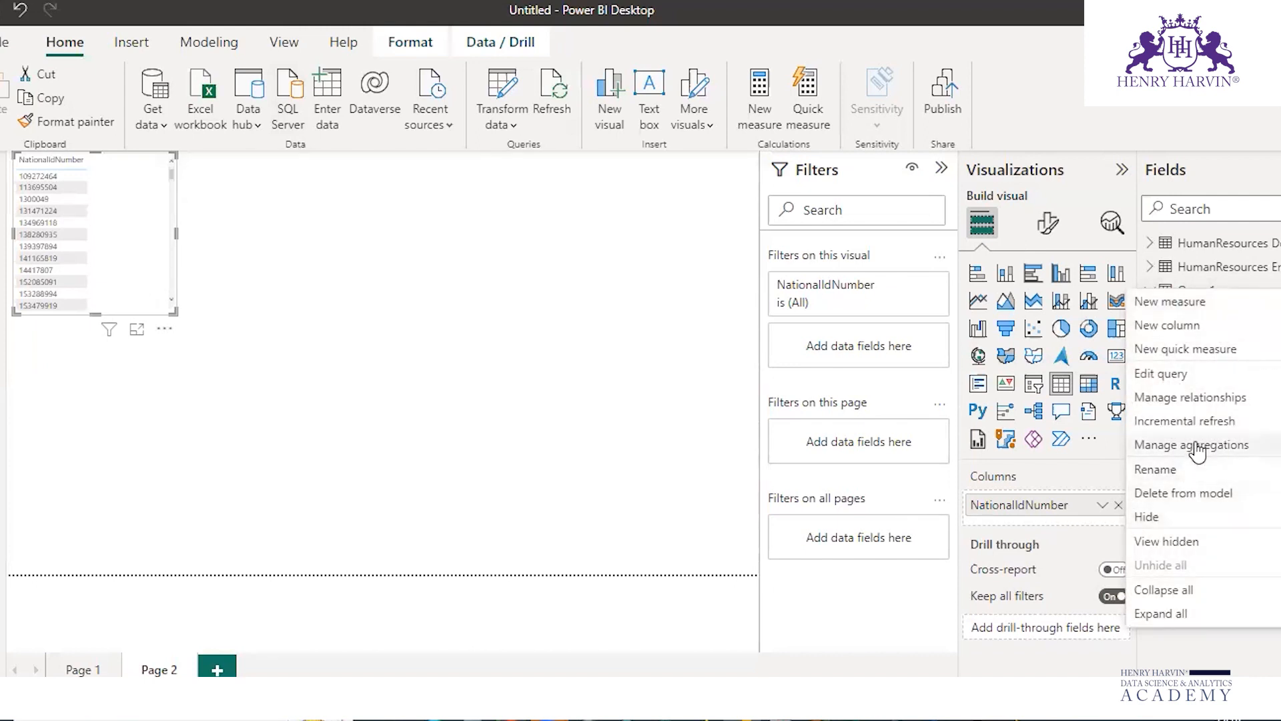
{"action": "left_click", "coordinate": [1168, 373]}
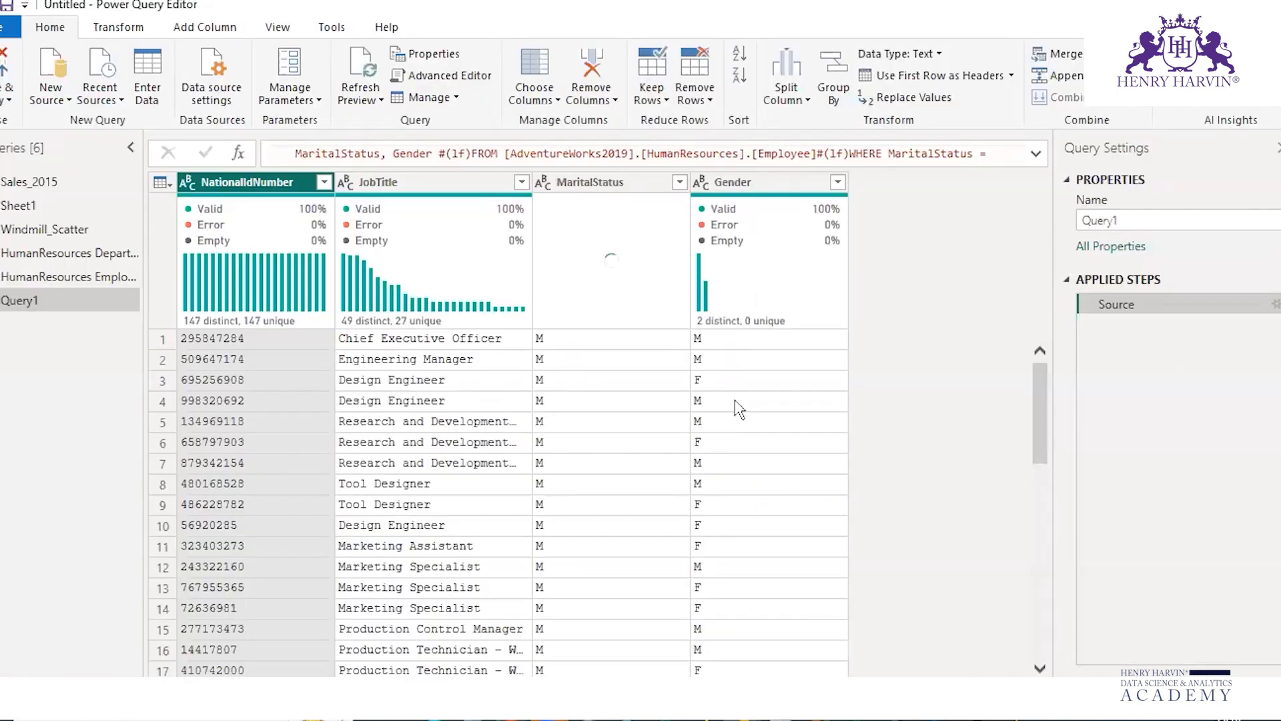
Look through the rows of Query1 to examine the MaritalStatus values returned by the filtered SQL statement
{"action": "scroll", "coordinate": [564, 378], "scroll_direction": "down", "scroll_amount": 1}
{"action": "scroll", "coordinate": [567, 387], "scroll_direction": "down", "scroll_amount": 2}
{"action": "scroll", "coordinate": [578, 412], "scroll_direction": "down", "scroll_amount": 8}
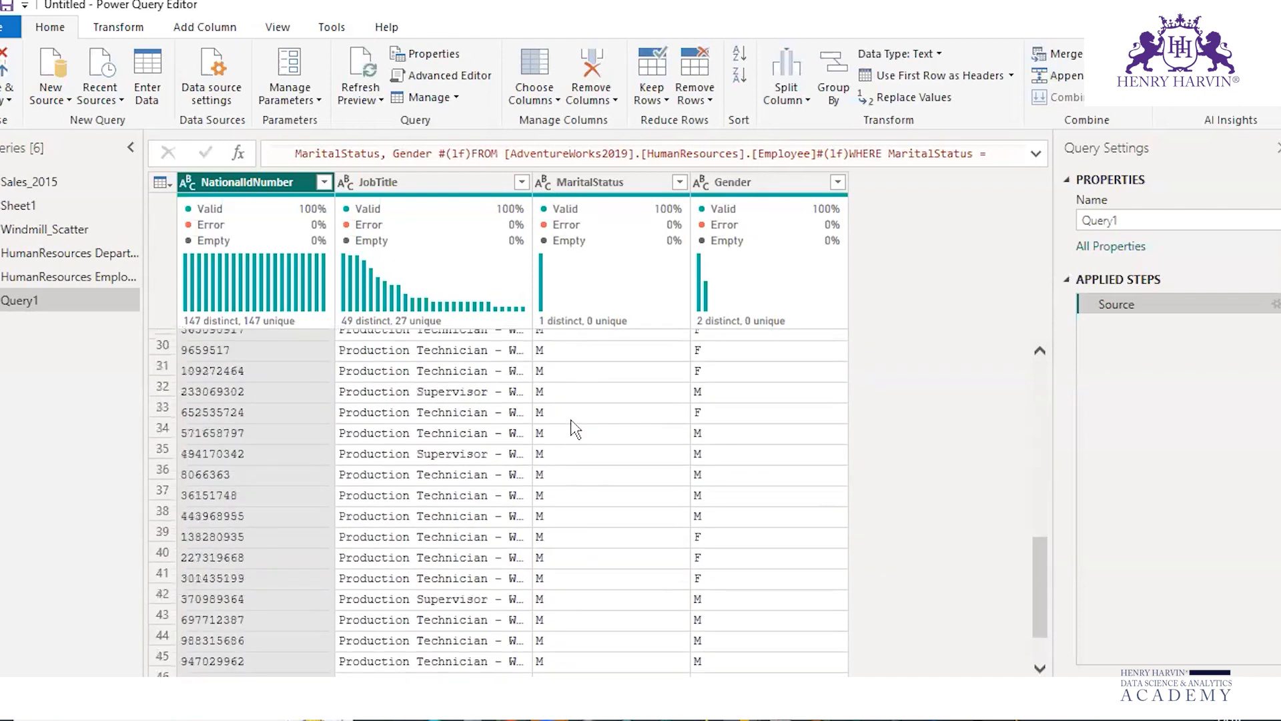
{"action": "scroll", "coordinate": [576, 430], "scroll_direction": "down", "scroll_amount": 4}
{"action": "scroll", "coordinate": [575, 429], "scroll_direction": "down", "scroll_amount": 15}
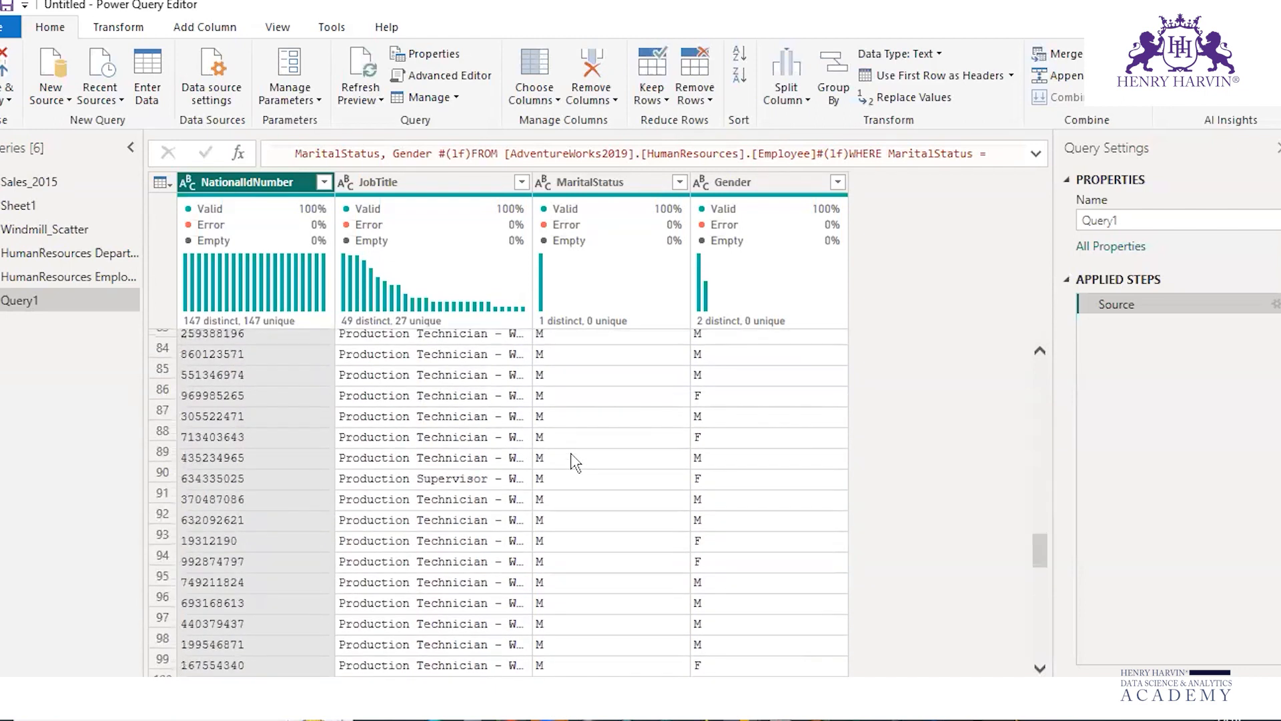
{"action": "scroll", "coordinate": [575, 466], "scroll_direction": "down", "scroll_amount": 15}
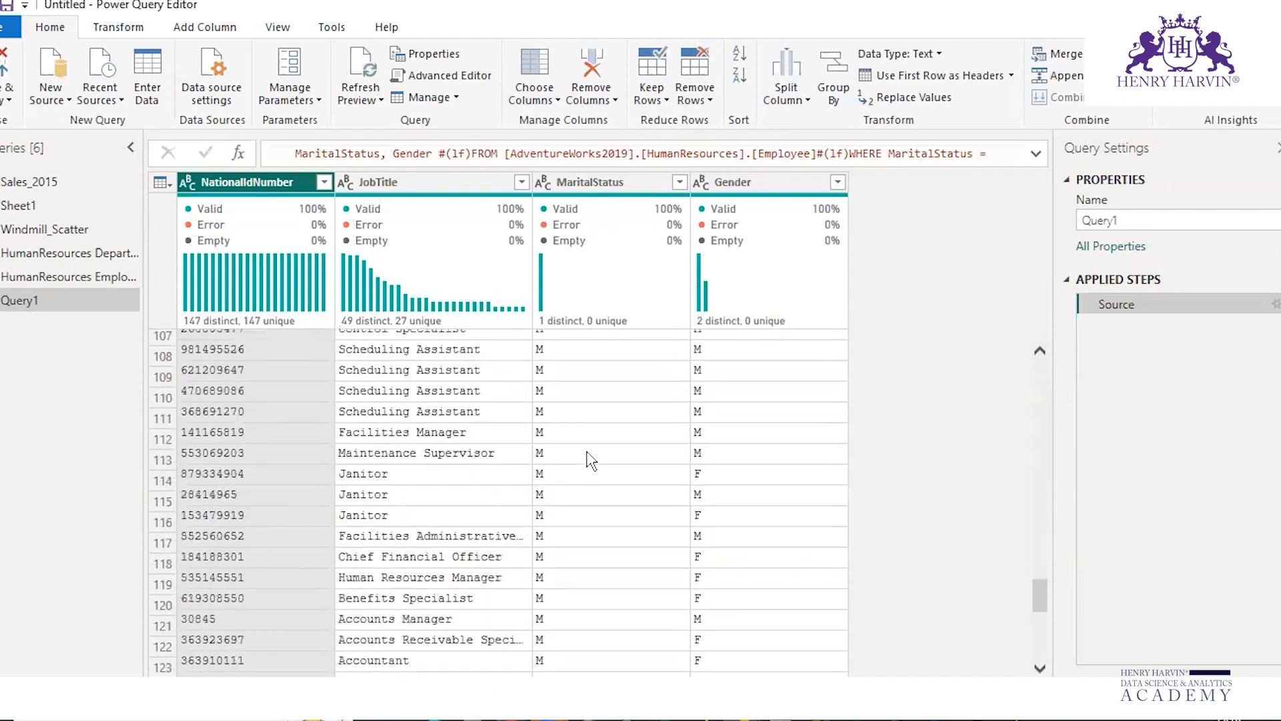
{"action": "scroll", "coordinate": [601, 460], "scroll_direction": "up", "scroll_amount": 6}
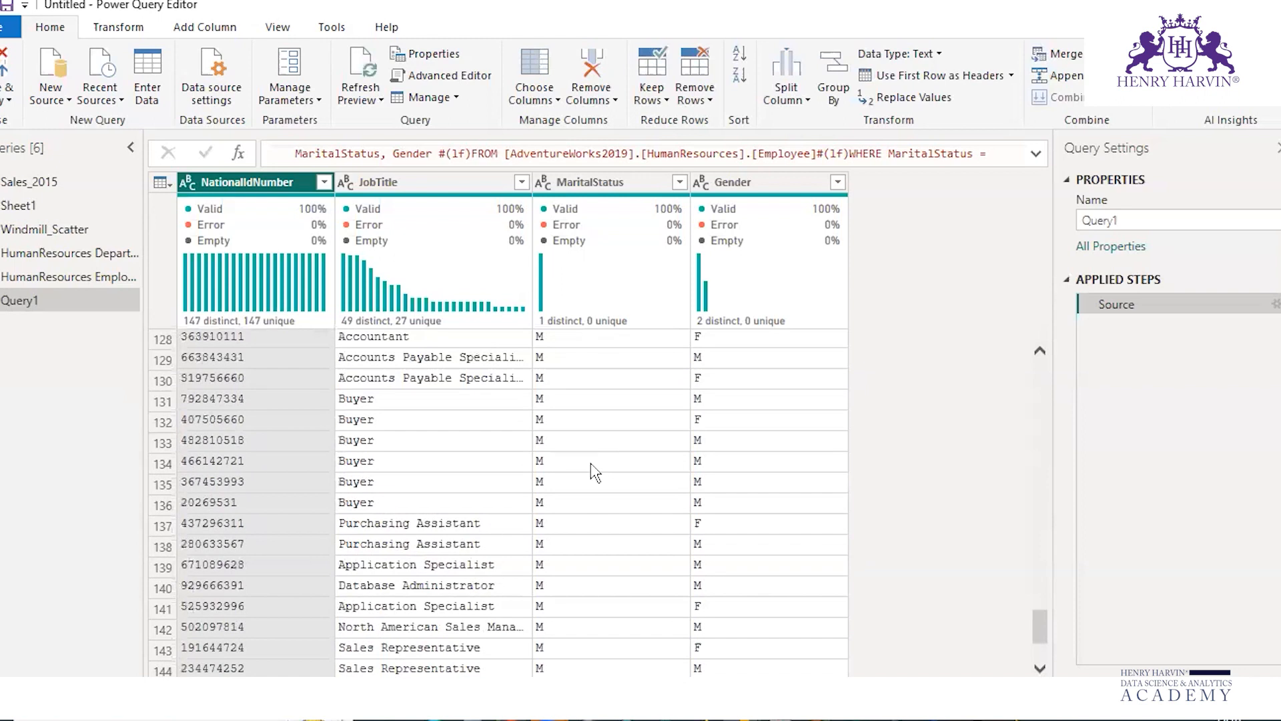
{"action": "scroll", "coordinate": [709, 446], "scroll_direction": "up", "scroll_amount": 20}
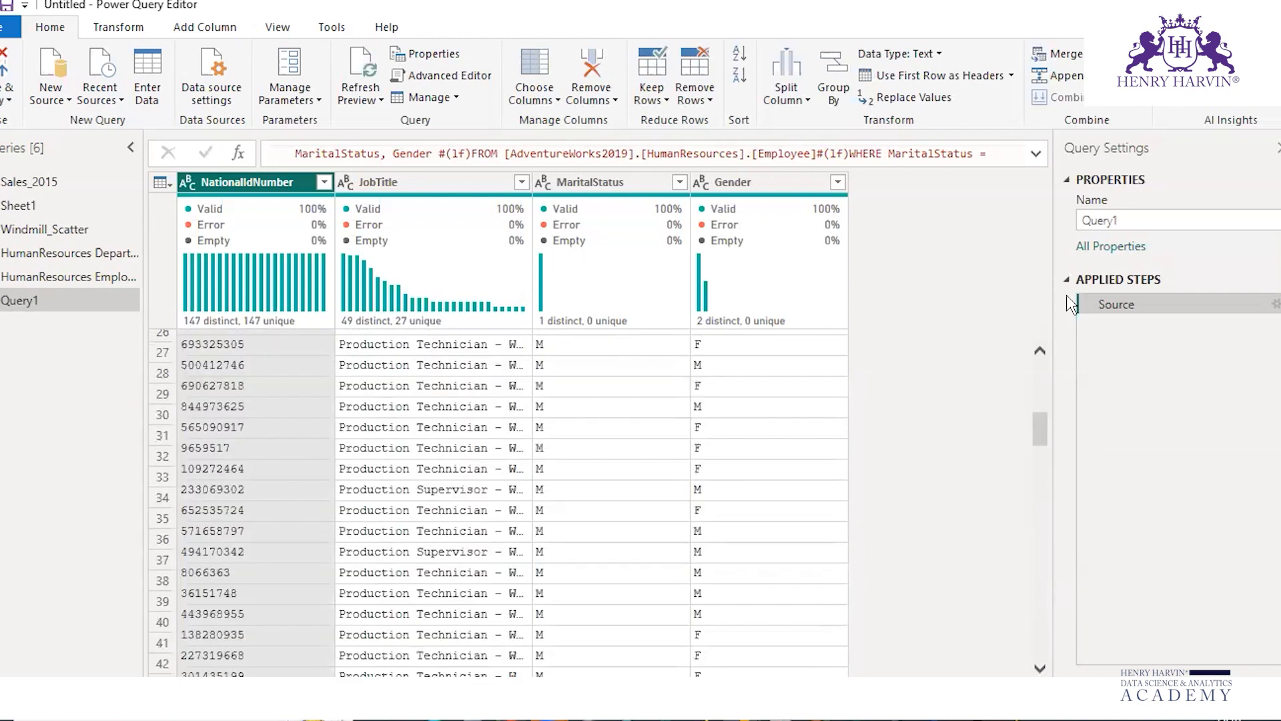
{"action": "scroll", "coordinate": [663, 400], "scroll_direction": "up", "scroll_amount": 8}
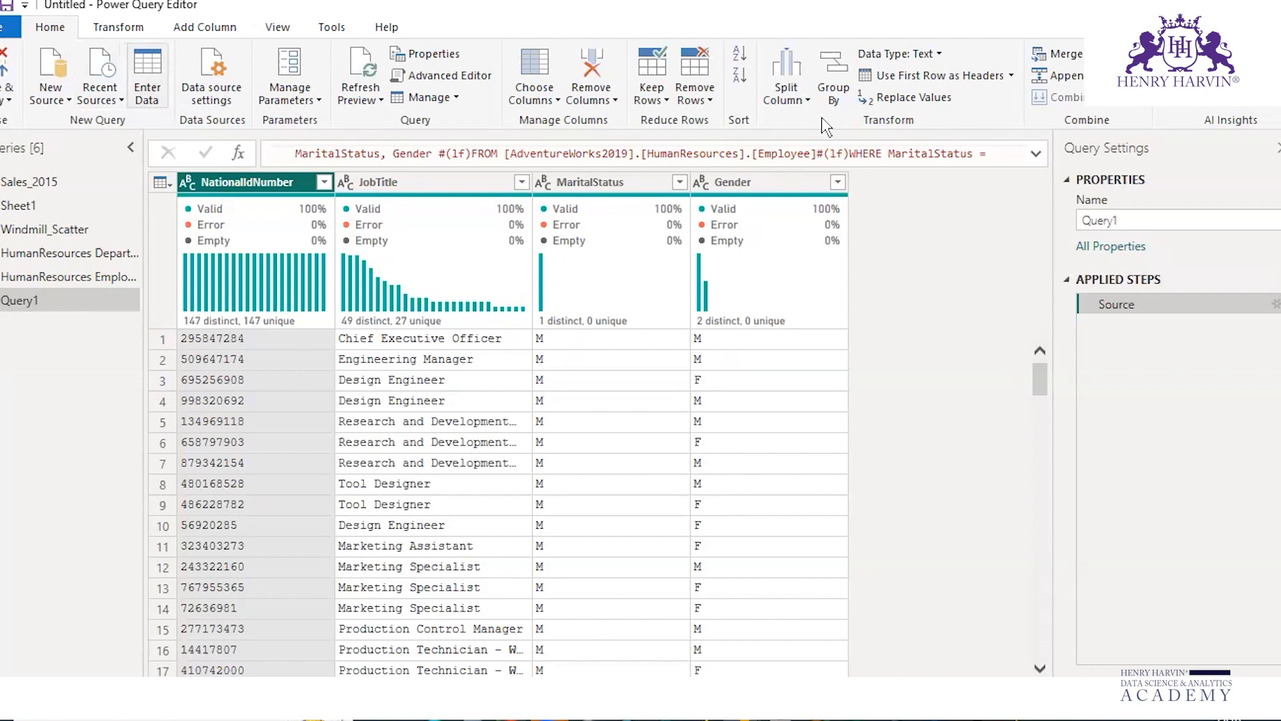
Close the query editor with the changes applied and add Query1's MaritalStatus field to the table visual
{"action": "left_click", "coordinate": [8, 100]}
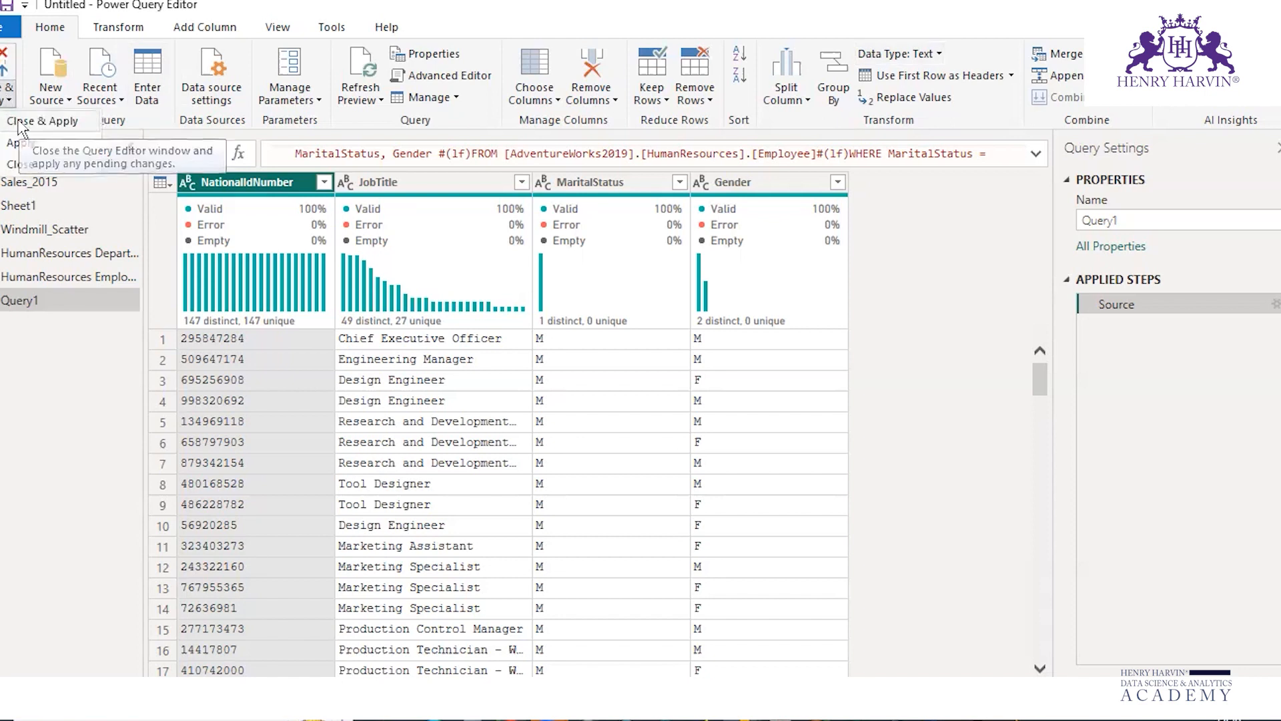
{"action": "left_click", "coordinate": [16, 121]}
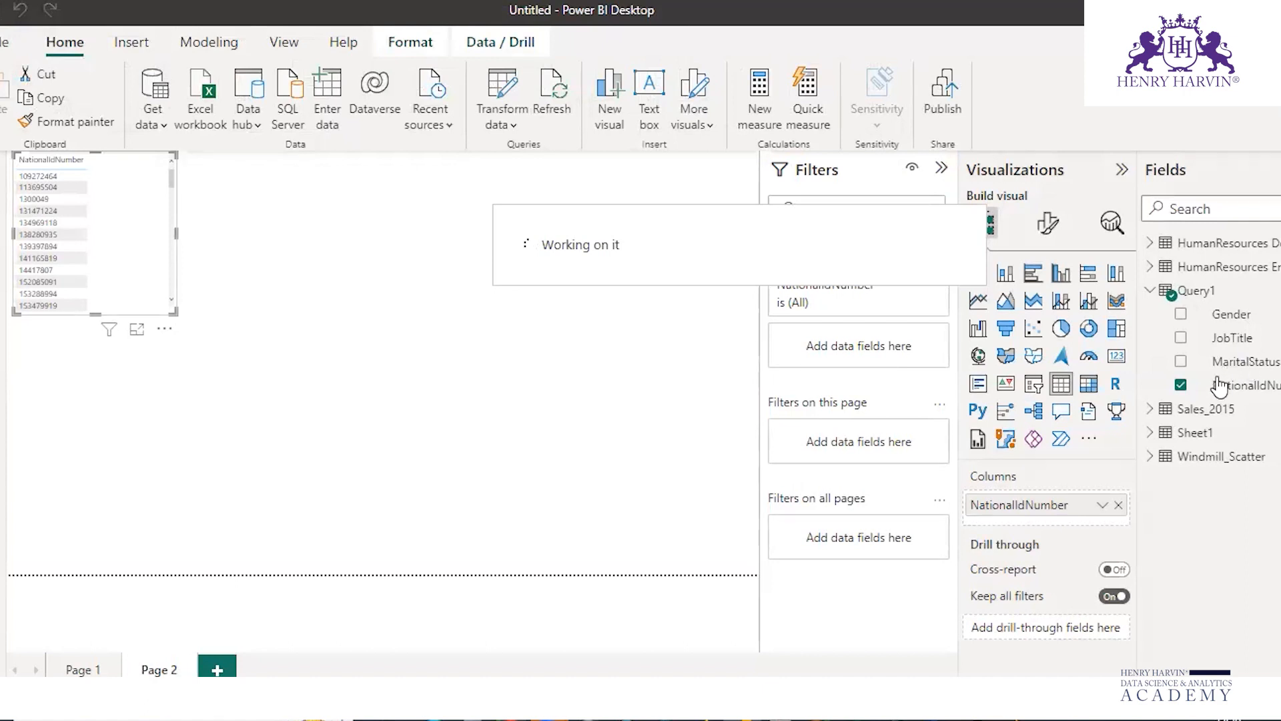
{"action": "left_click", "coordinate": [1255, 364]}
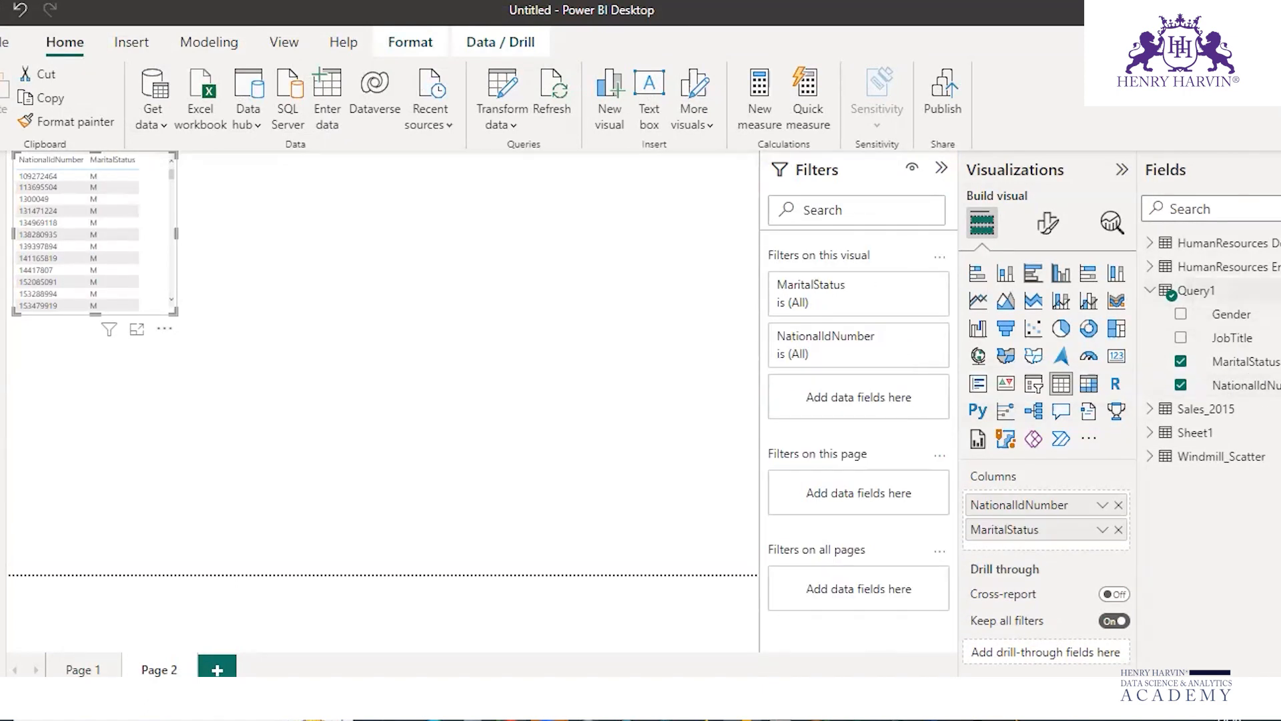
Reopen Query1 in the Power Query Editor and expand its Source formula to review the full SQL statement
{"action": "left_click", "coordinate": [1270, 291]}
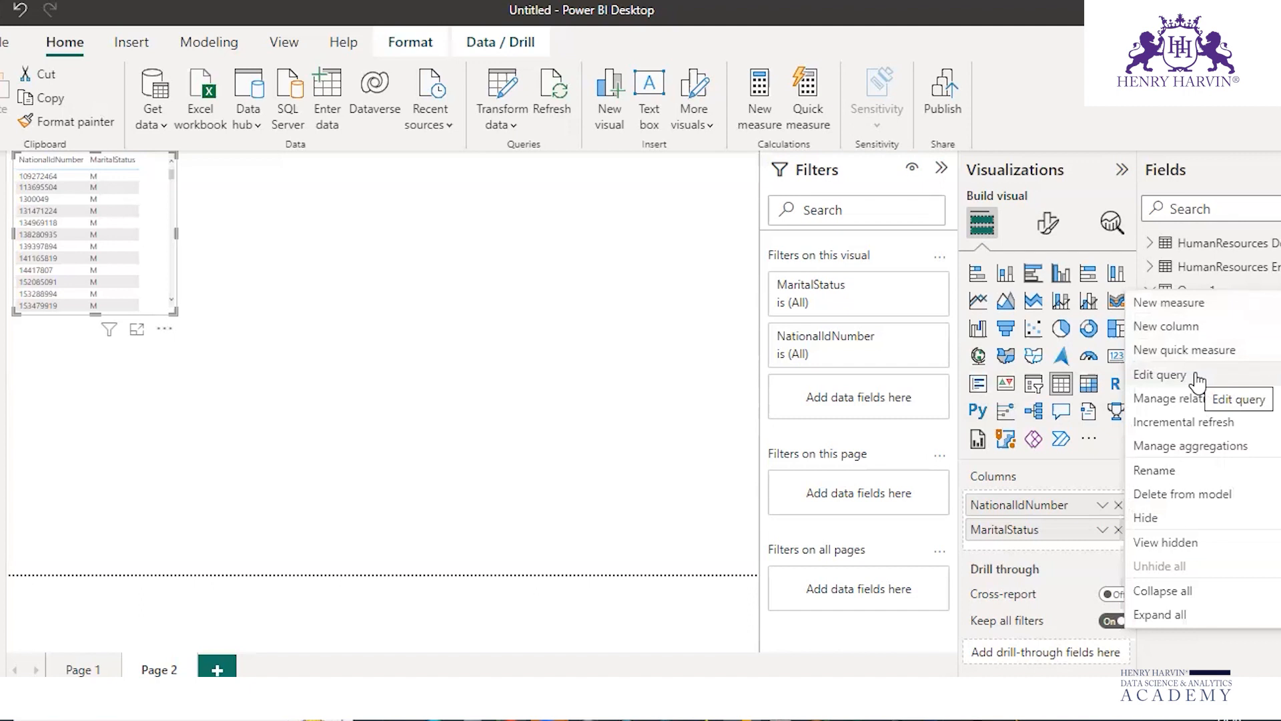
{"action": "left_click", "coordinate": [264, 448]}
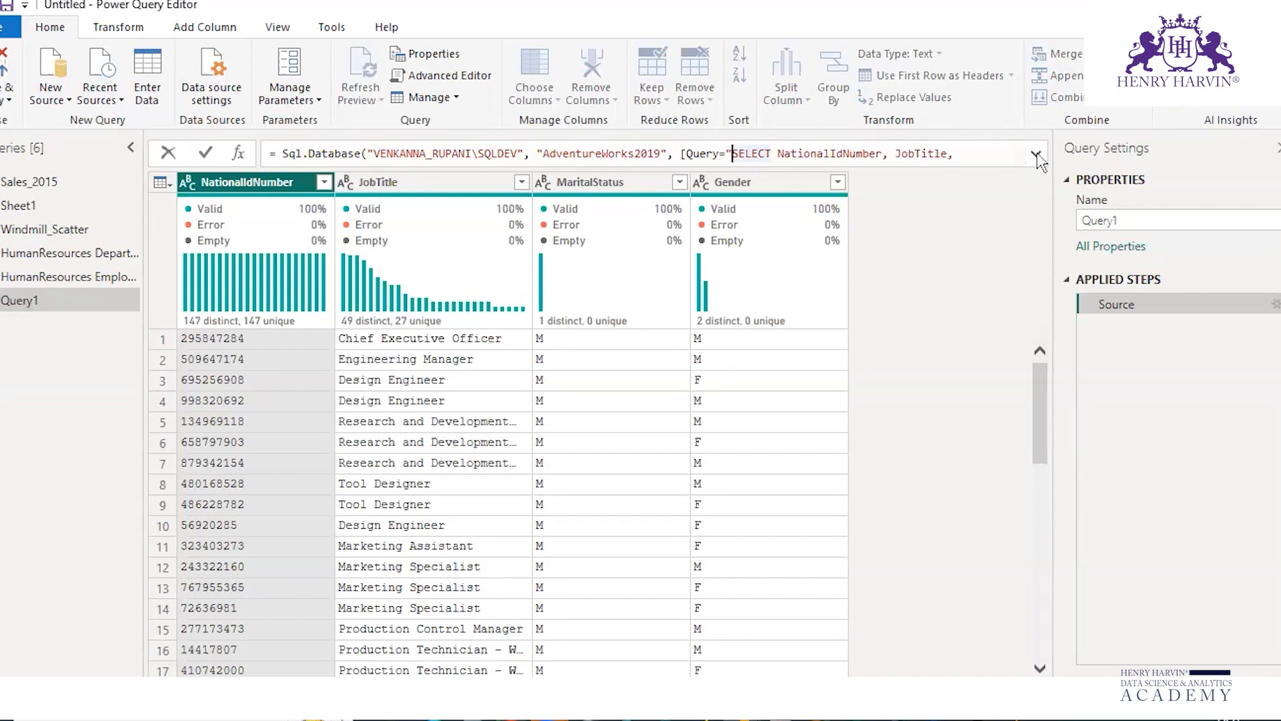
{"action": "left_click", "coordinate": [1037, 155]}
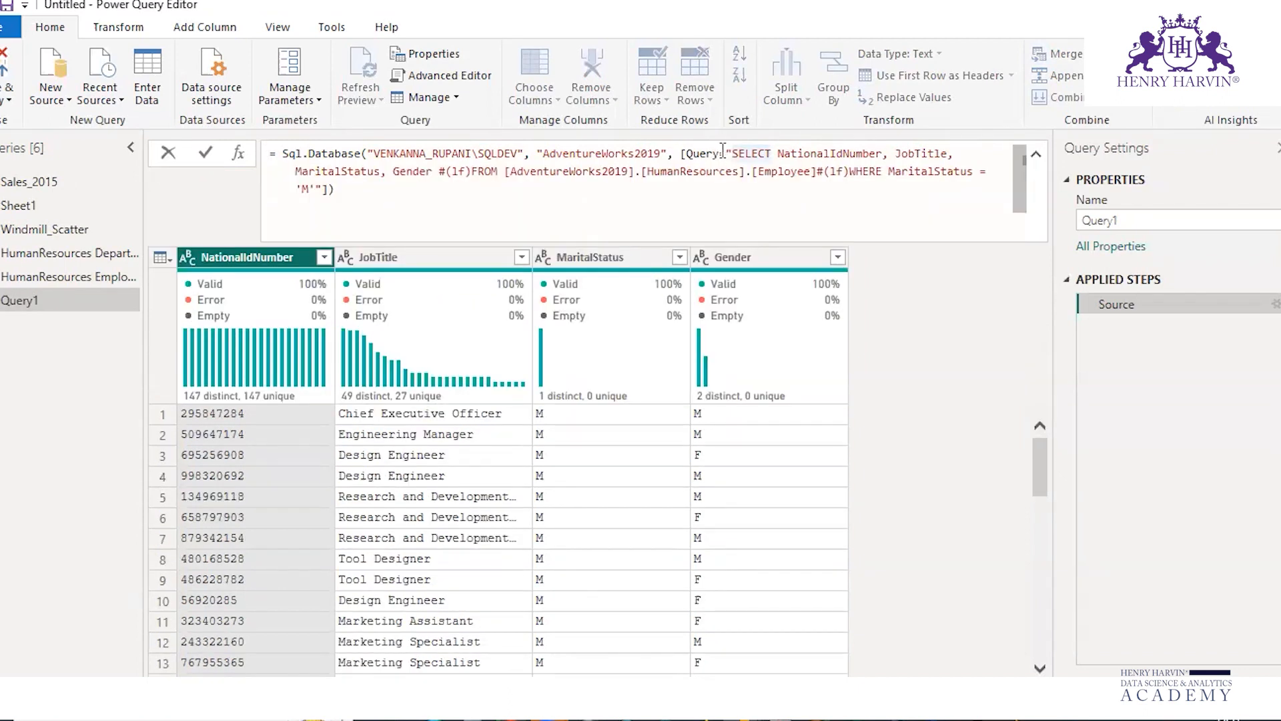
{"action": "left_click", "coordinate": [731, 207]}
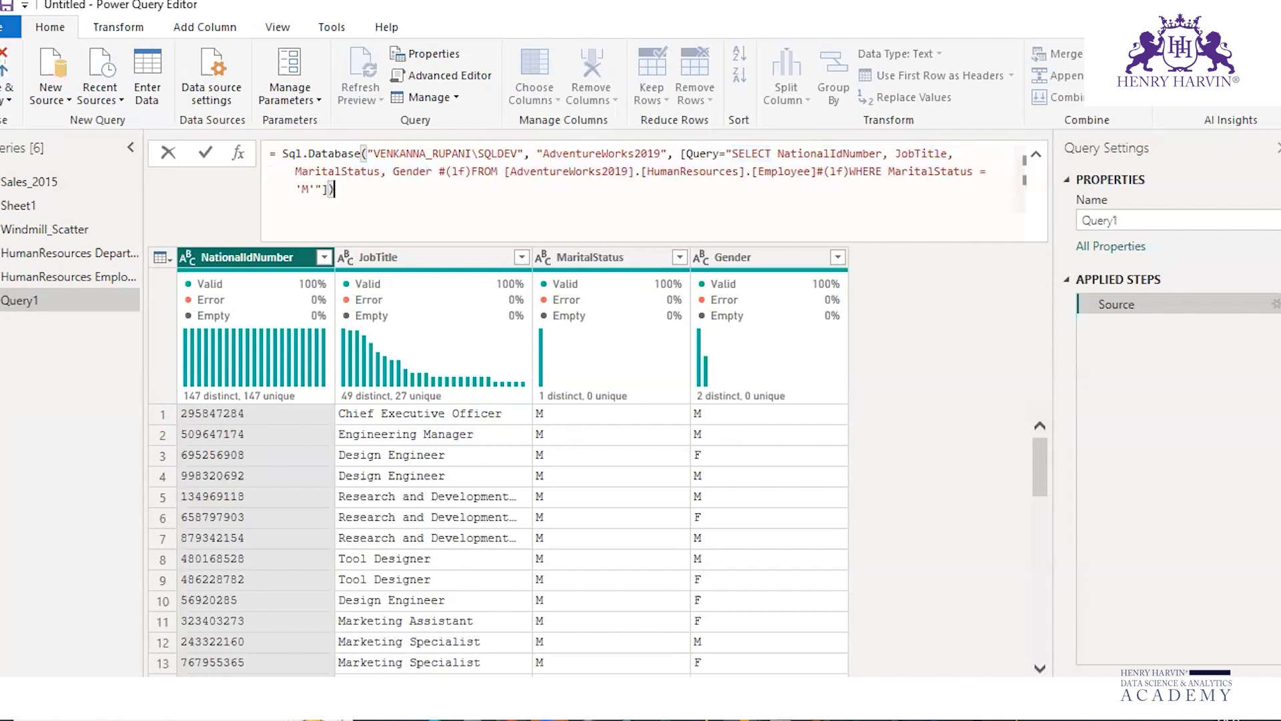